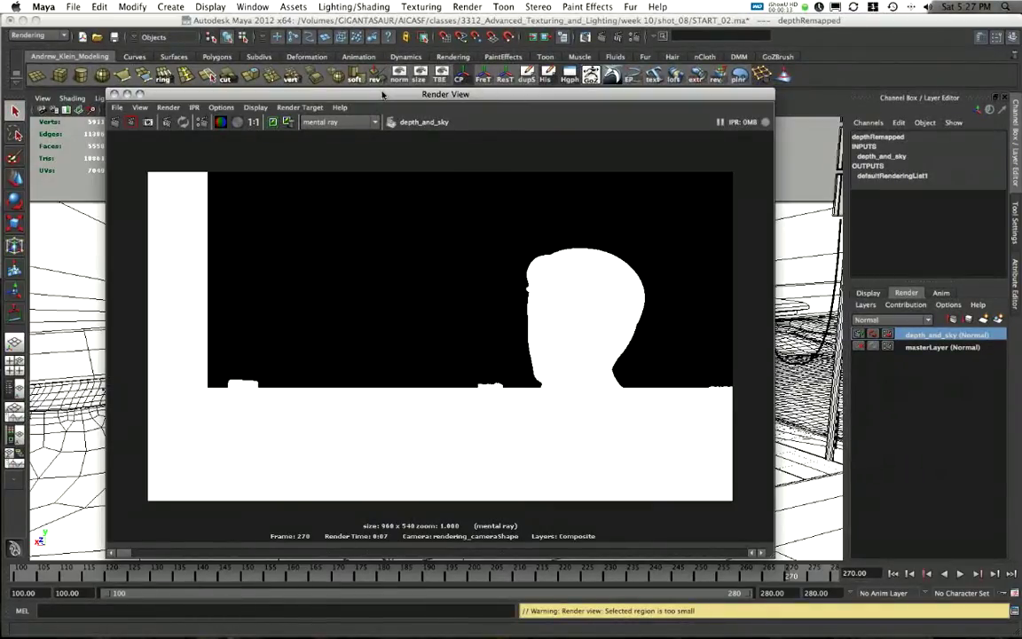
Compare the depth_and_sky render with the shot_08_FG composite in After Effects, and return to Maya
left_click_drag(383, 94, 422, 86)
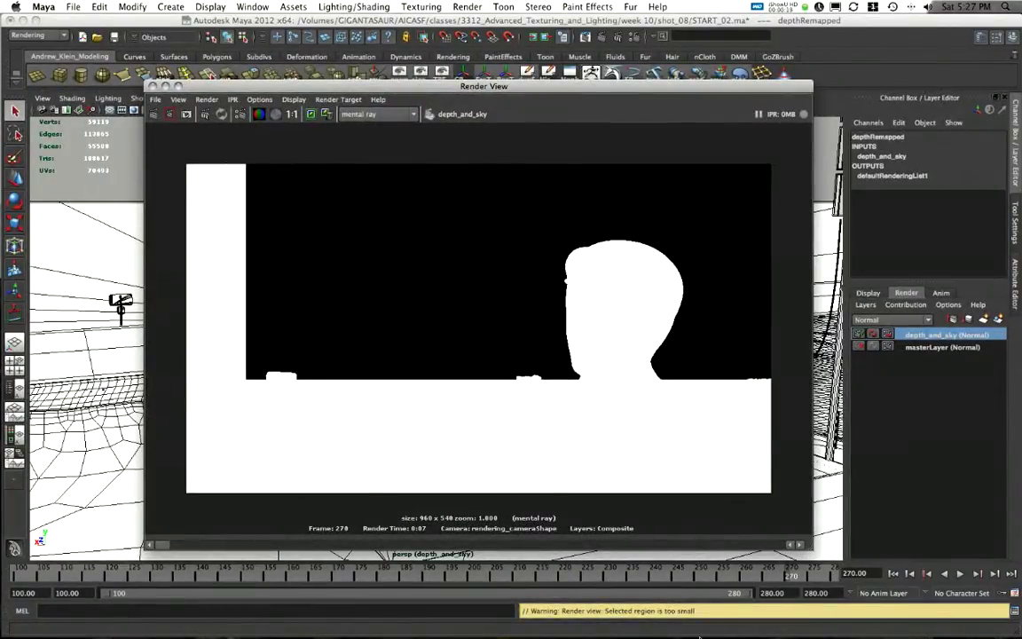
left_click(657, 626)
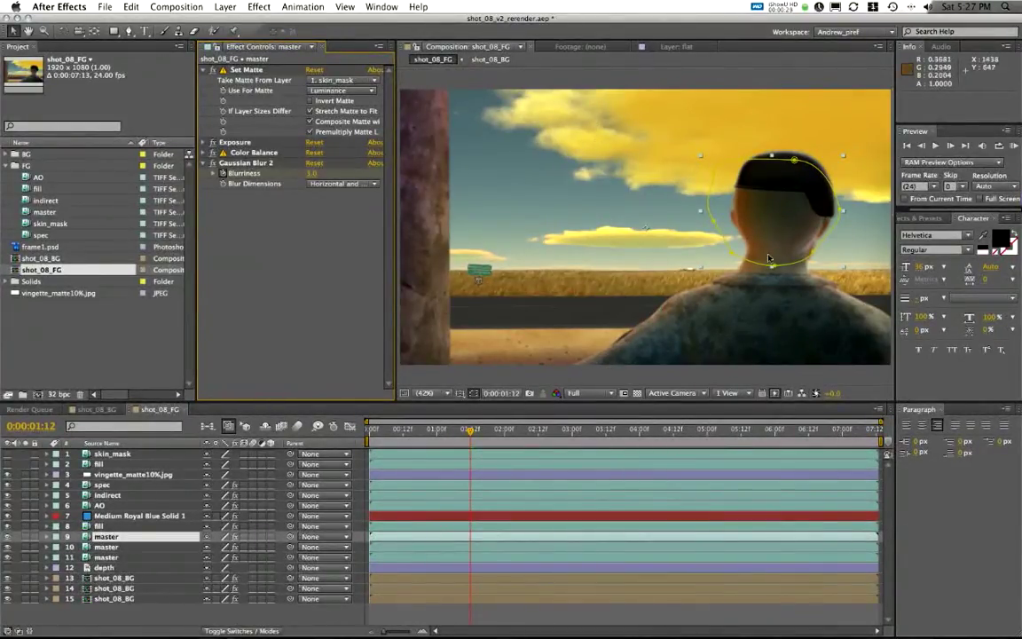
mouse_move(550, 628)
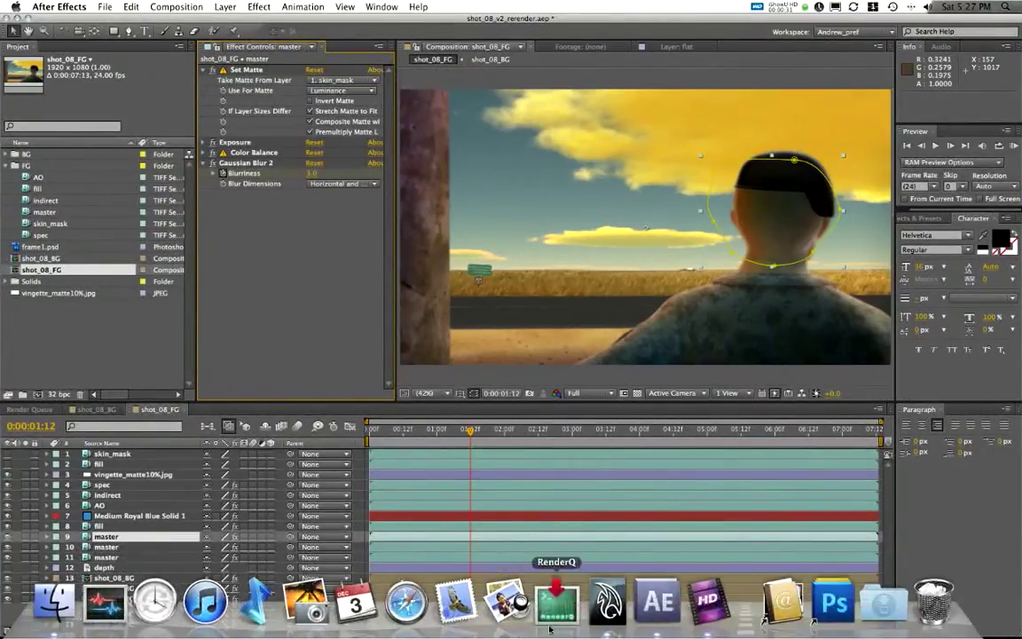
left_click(608, 603)
left_click(561, 407)
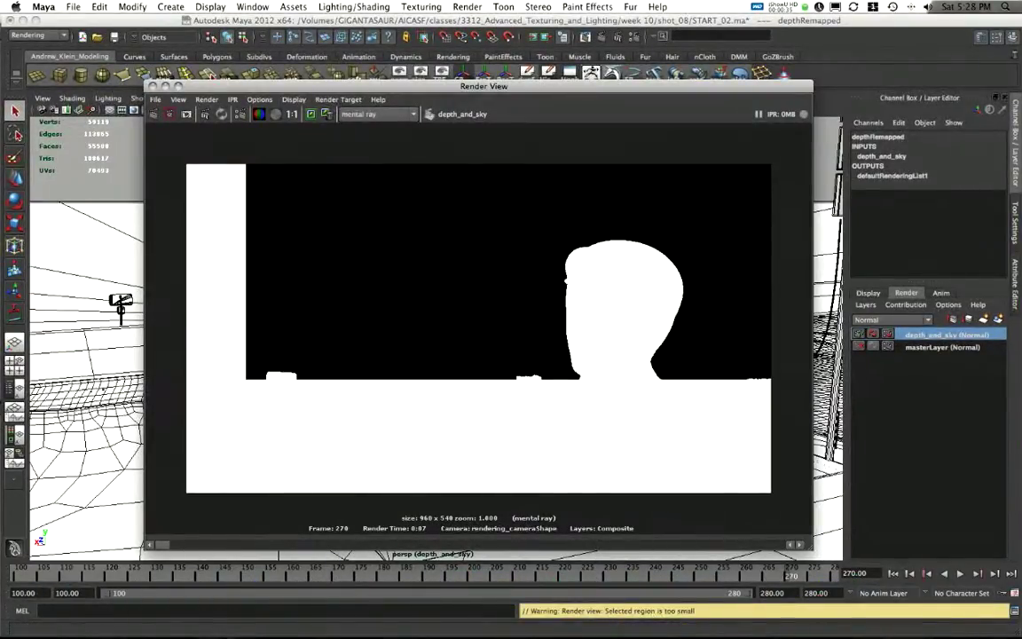
Switch to Finder and preview the selected image file
key("super+Tab")
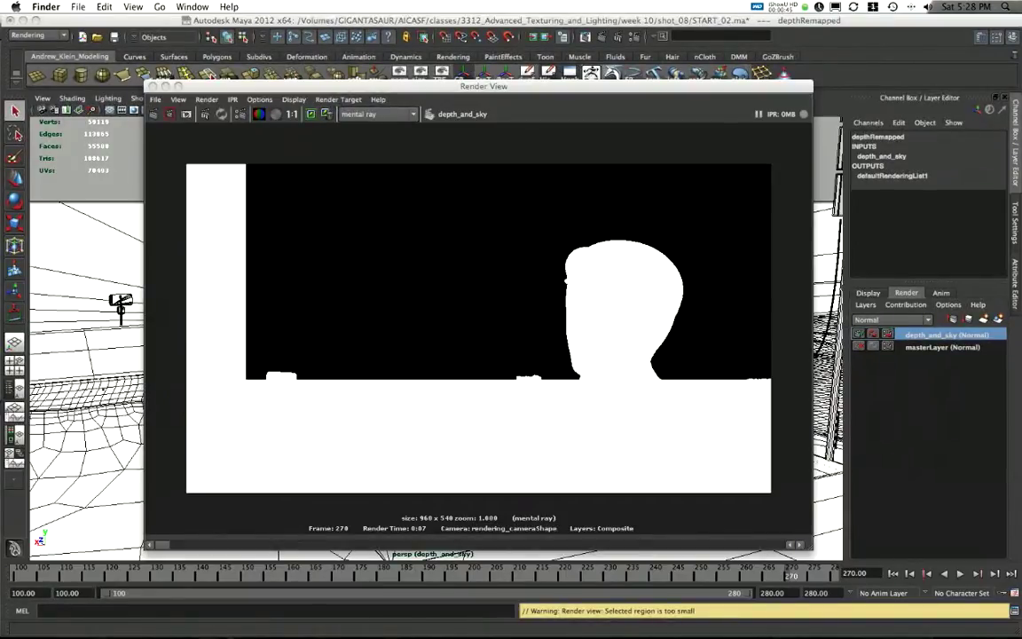
key("space")
left_click_drag(401, 75, 523, 117)
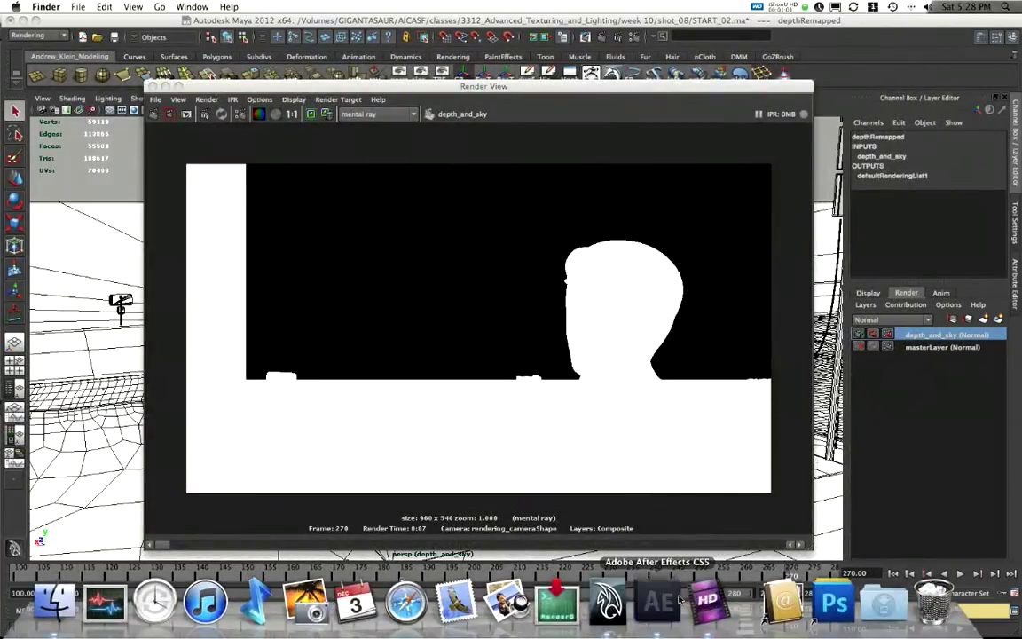
Switch to After Effects and view the skin_mask layer over the composite, then hide it again
left_click(655, 597)
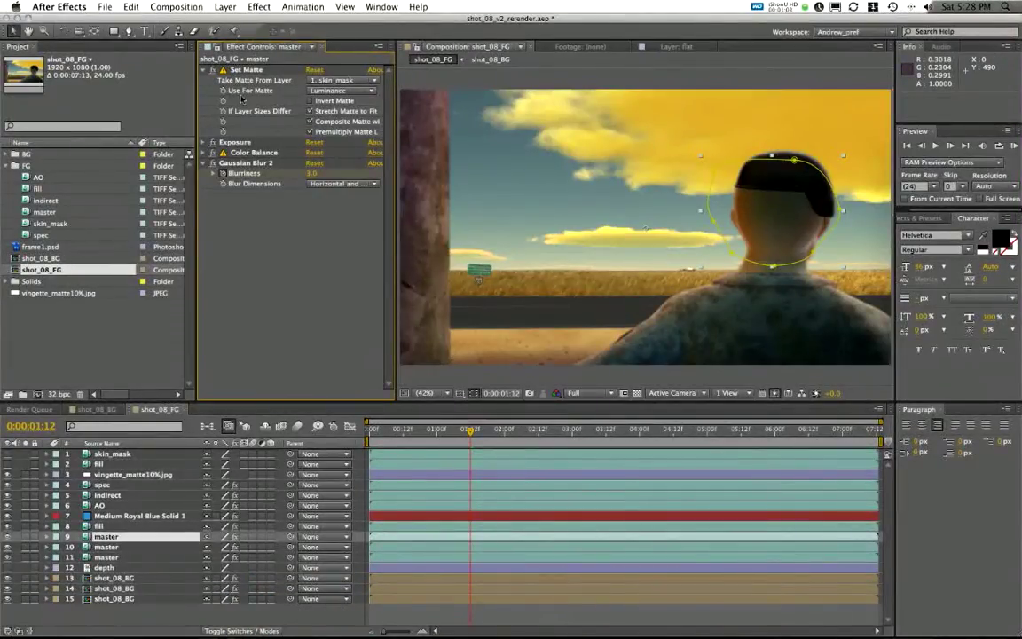
left_click(7, 455)
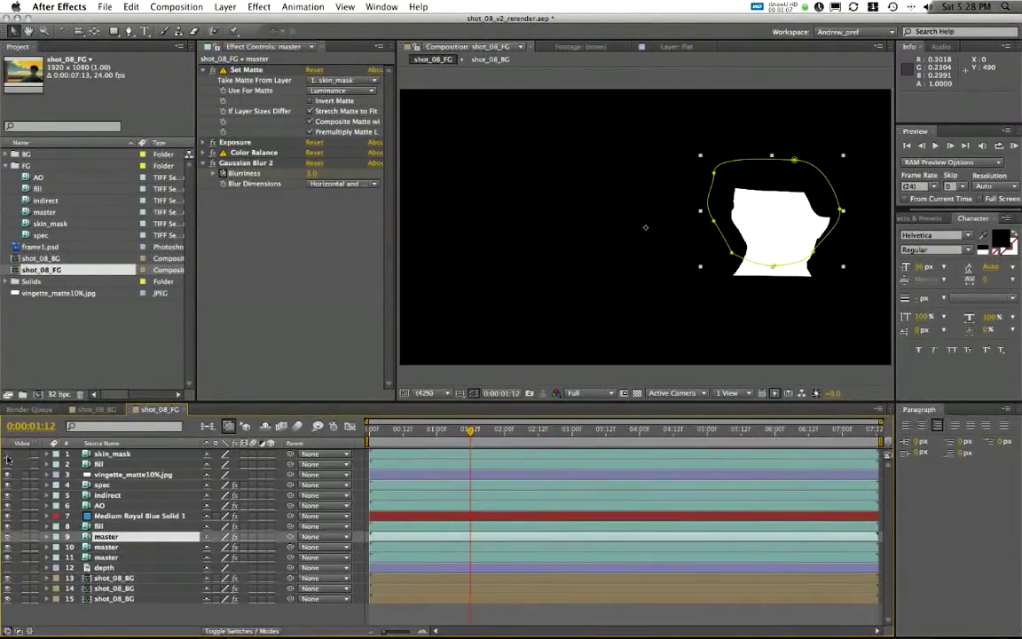
left_click(7, 454)
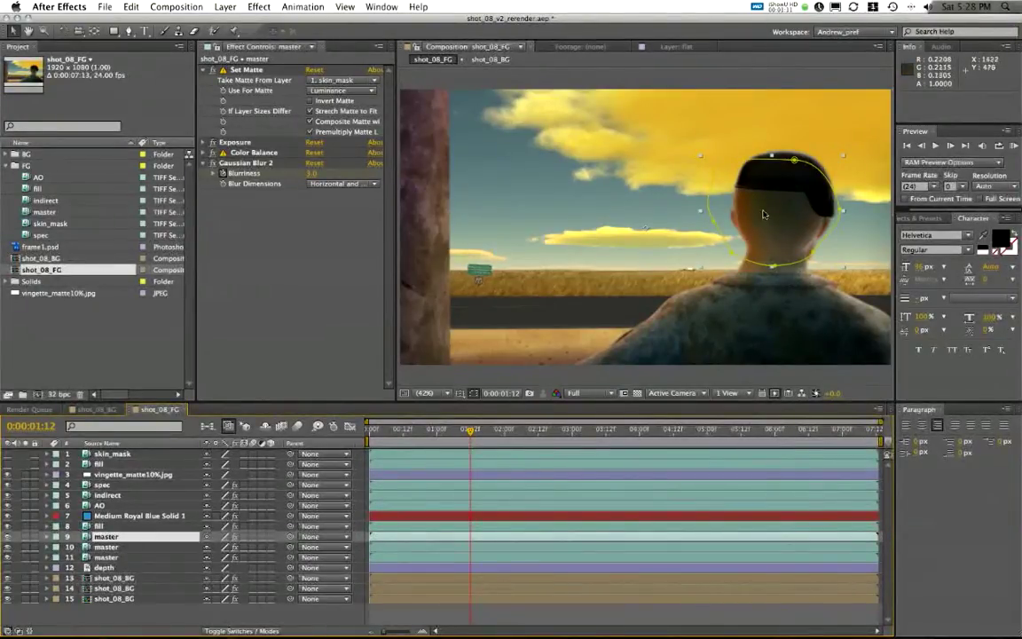
Compare the character's look in the composite with the layer 10 master pass hidden and shown
mouse_move(155, 628)
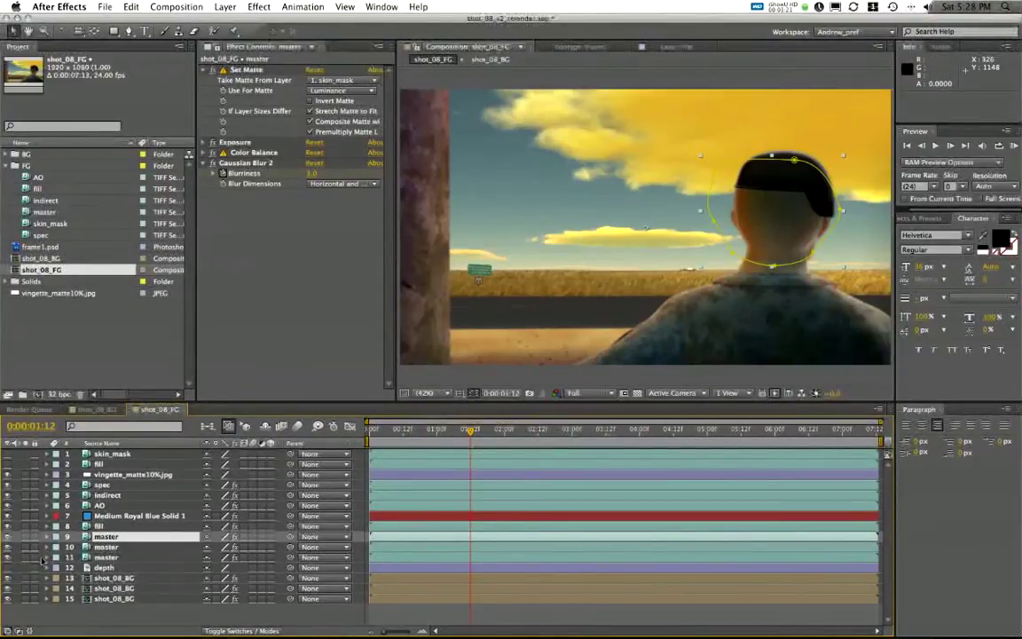
left_click(8, 548)
left_click(7, 548)
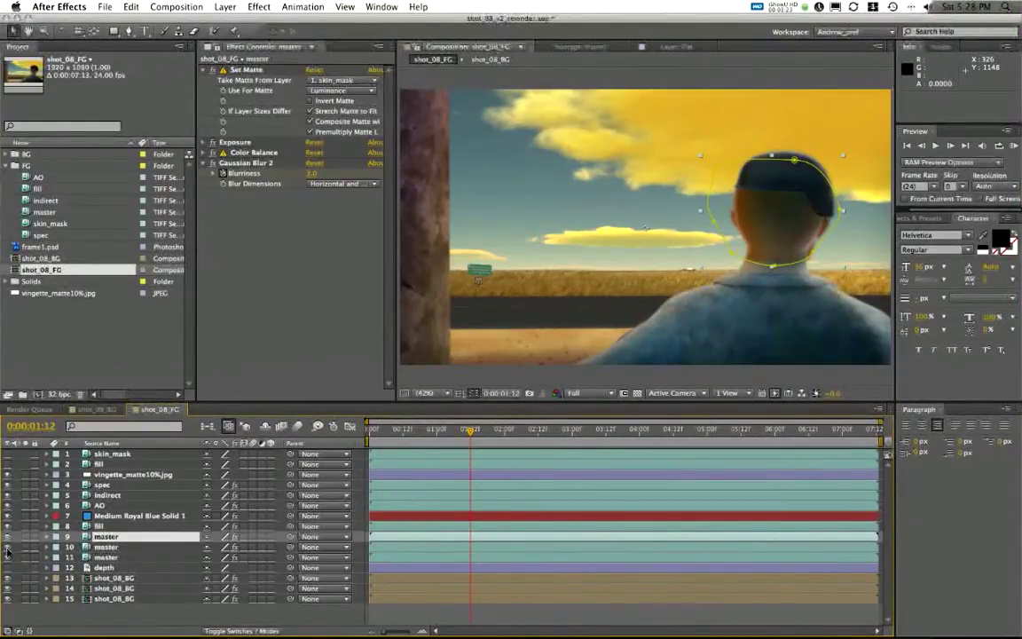
left_click(7, 547)
left_click(7, 548)
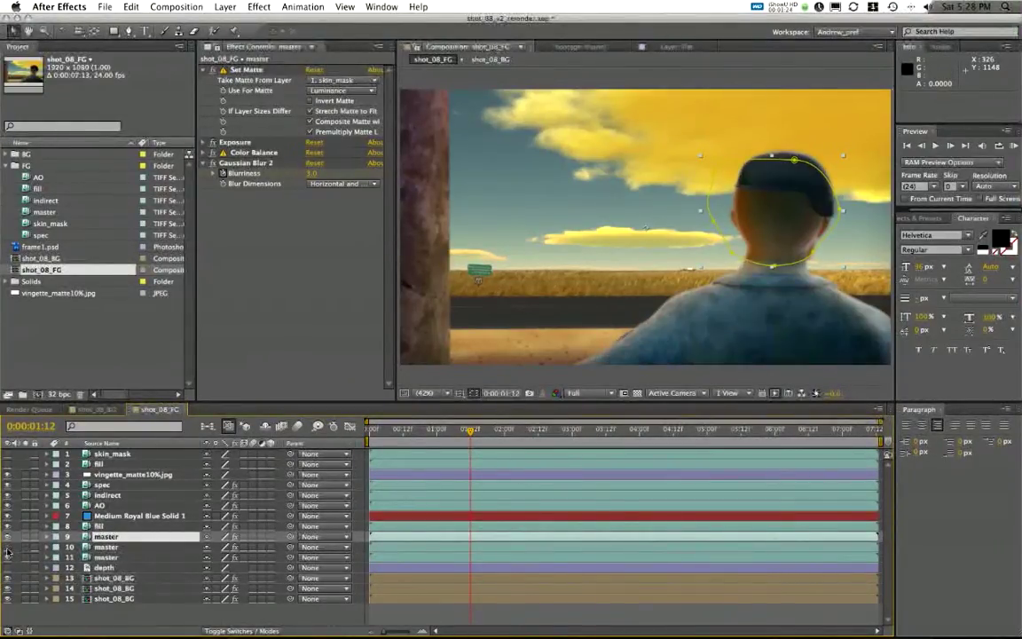
left_click(120, 618)
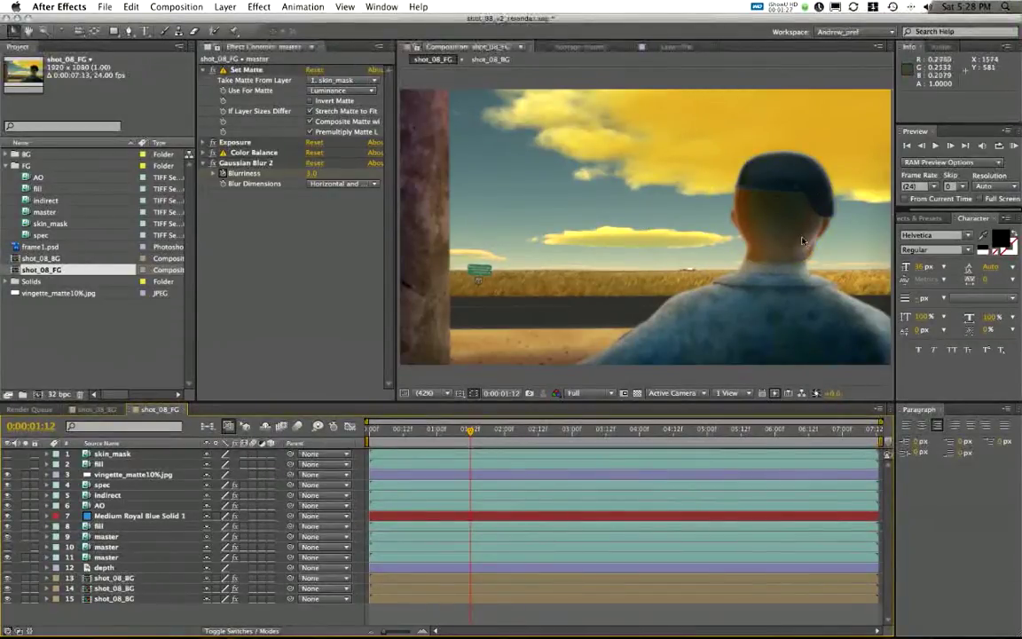
left_click(7, 547)
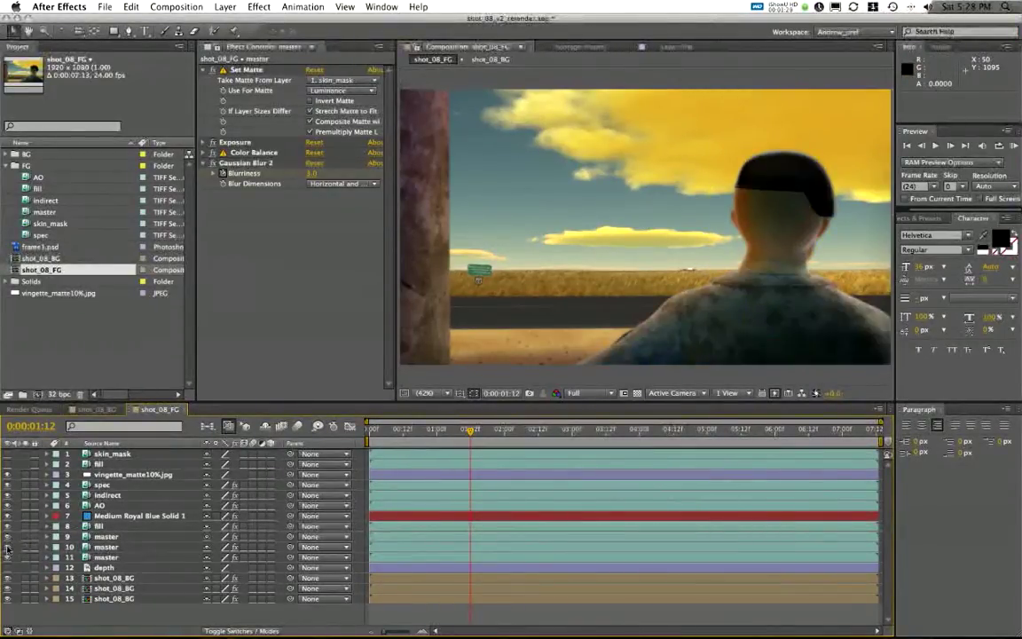
left_click(7, 547)
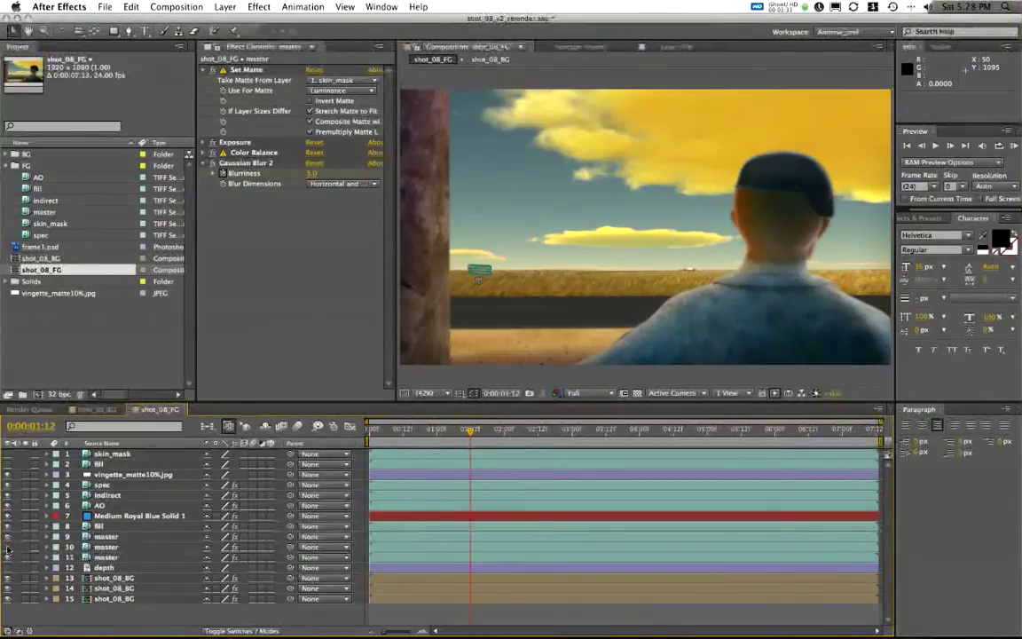
left_click(8, 548)
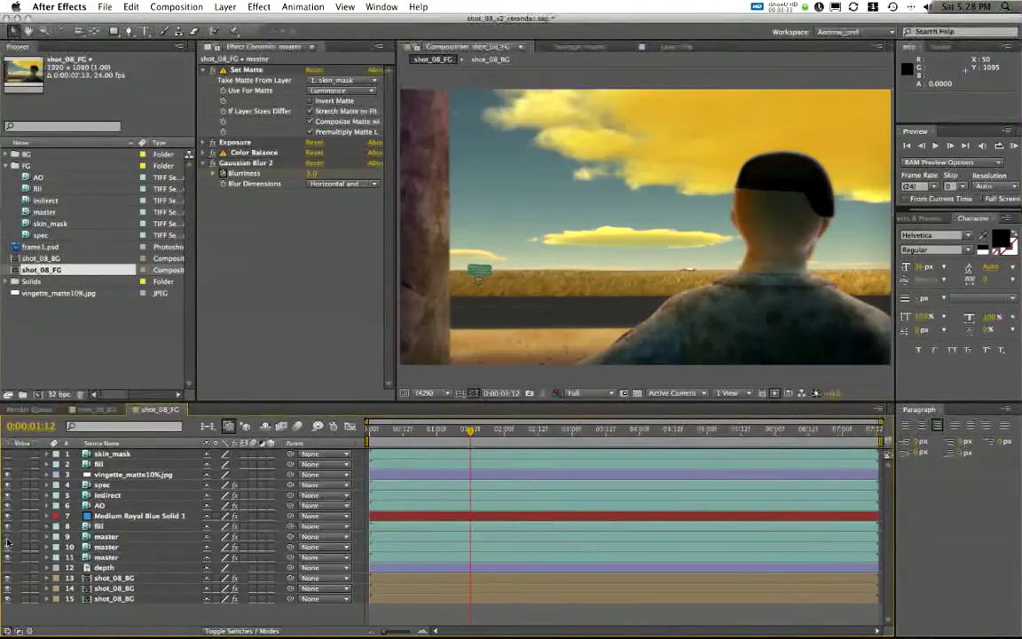
Examine the composite with the master layers 9 to 11 hidden, and turn them back on
left_click(7, 546)
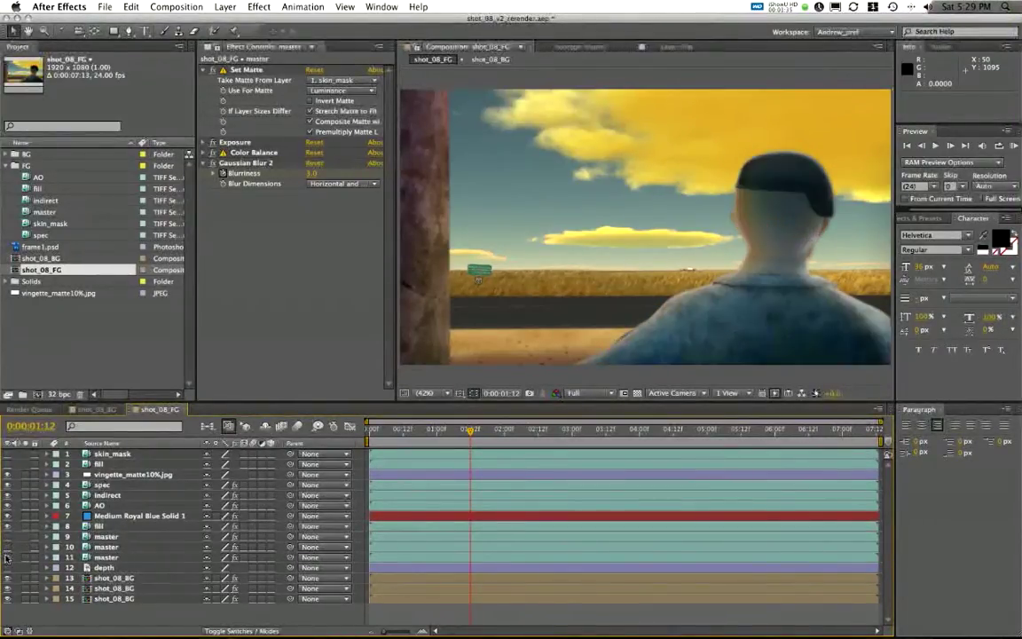
left_click(7, 557)
left_click(8, 557)
left_click(7, 537)
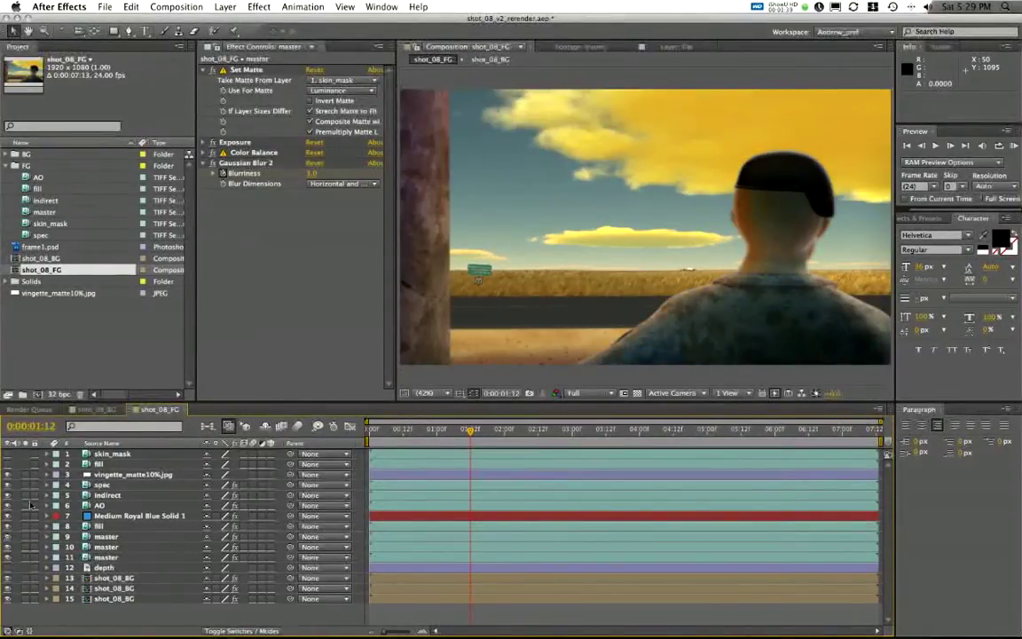
Preview shot30_light_test.jpg from Finder in an enlarged window, examine its lighting, and close the preview
key("super+Tab")
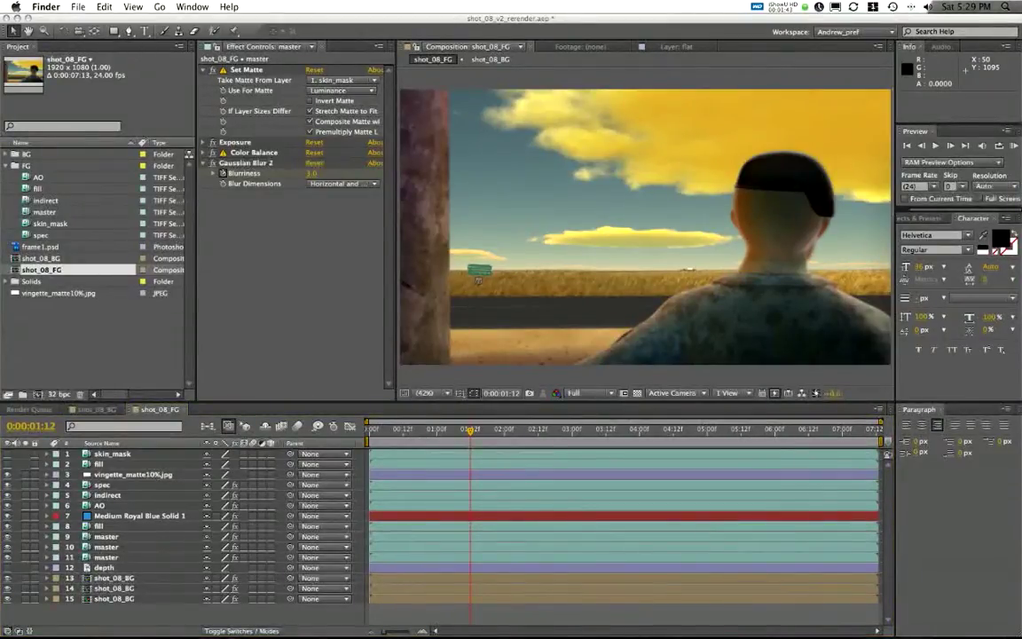
key("space")
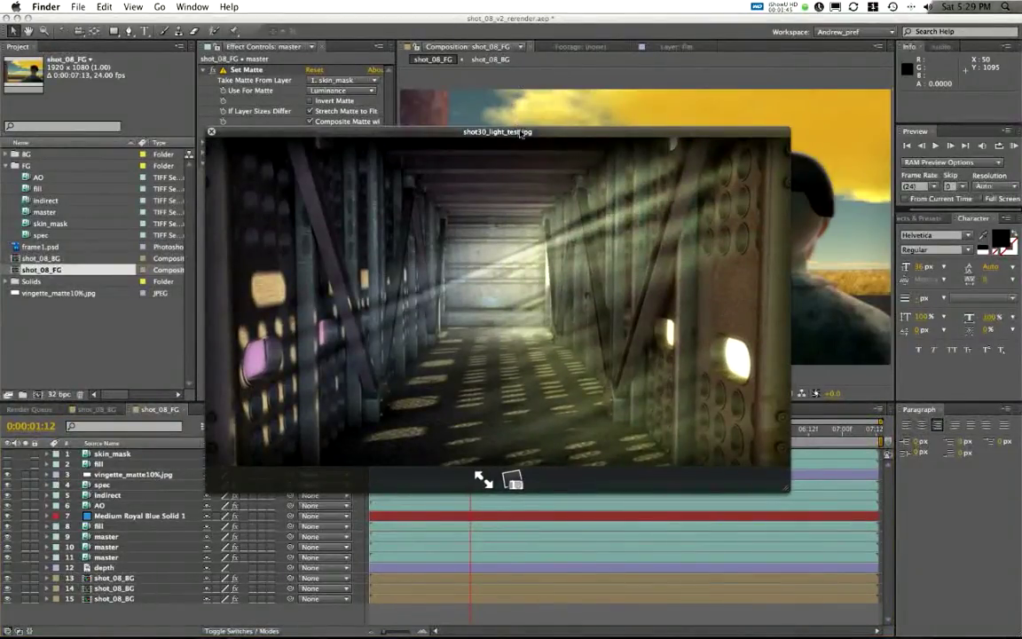
left_click_drag(522, 133, 465, 71)
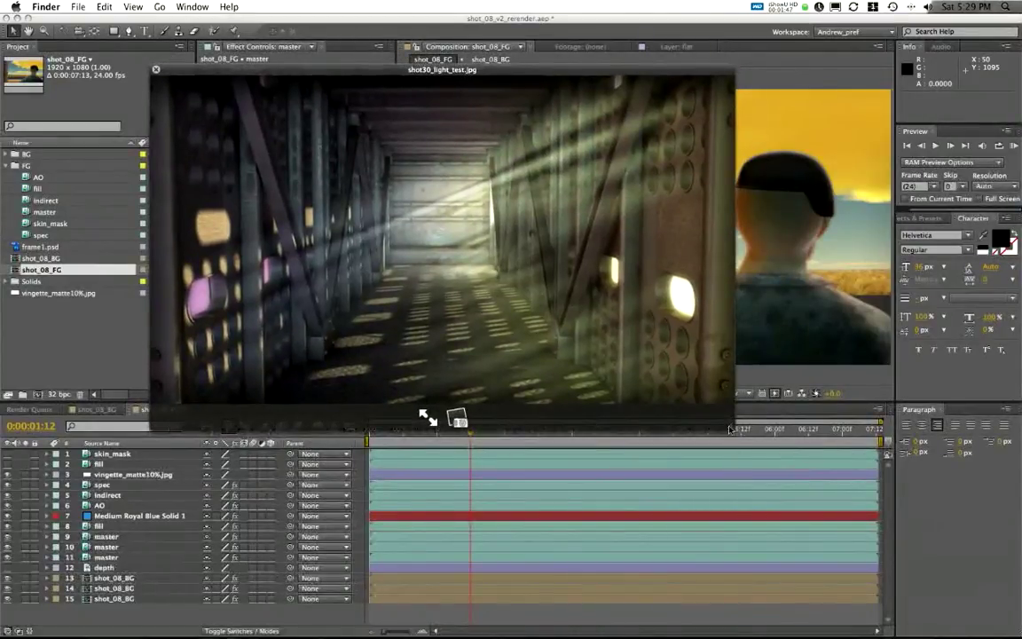
left_click_drag(729, 430, 946, 570)
left_click_drag(602, 71, 548, 50)
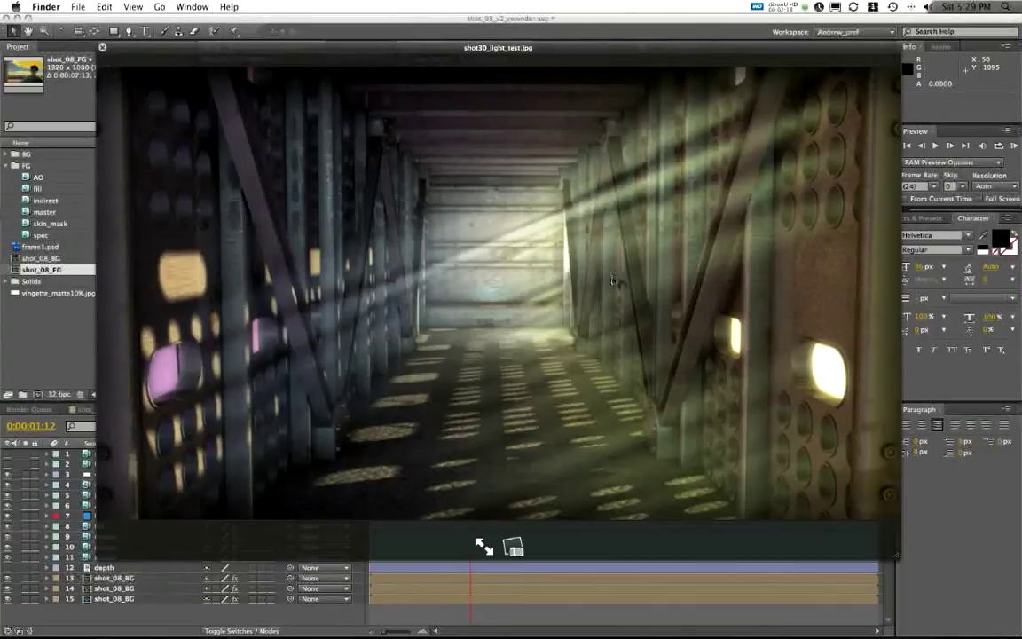
key("space")
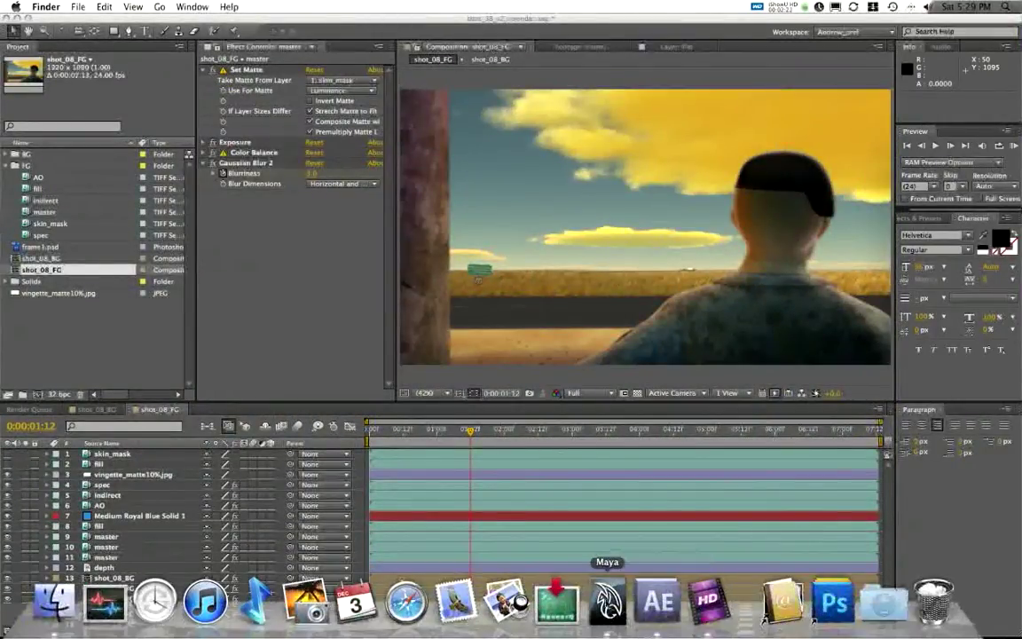
Switch to Maya, clear the Render View out of the way, and make masterLayer the active render layer
left_click(609, 600)
left_click_drag(432, 86, 0, 142)
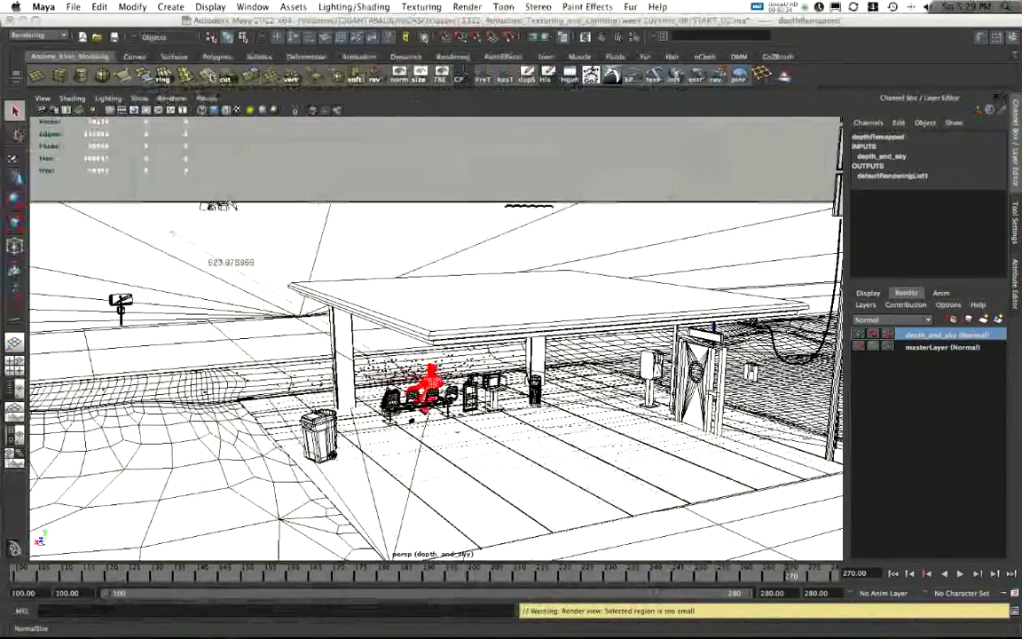
left_click(983, 369)
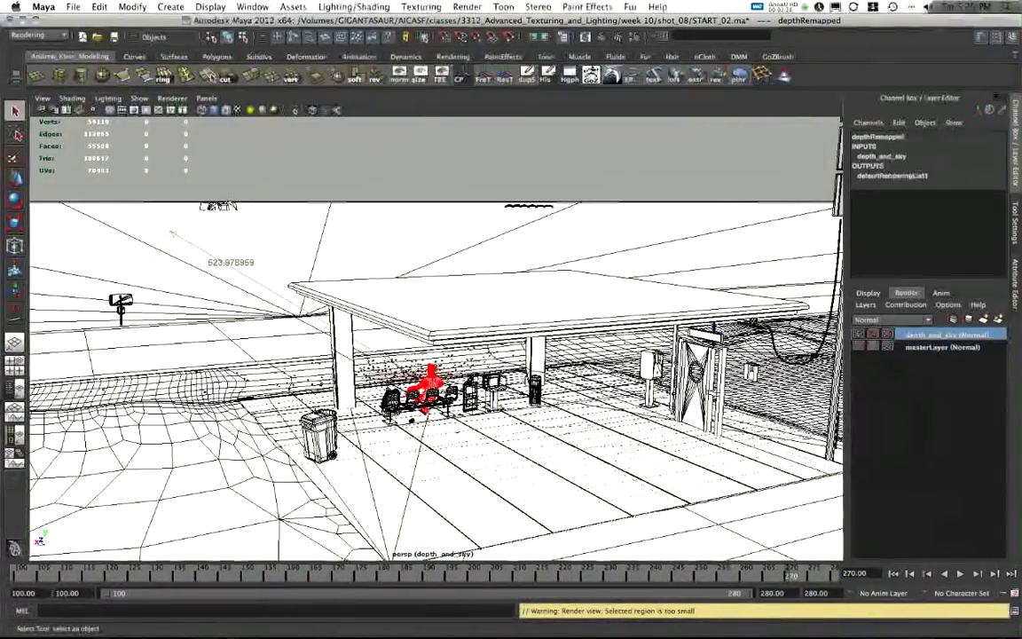
left_click(954, 349)
Select the shirt of the character seated on the bus stop chairs
left_click_drag(472, 346, 538, 351, "alt")
middle_click_drag(538, 352, 384, 339, "alt")
mouse_move(383, 339)
right_mouse_down("alt")
mouse_move(608, 354)
mouse_move(608, 411)
mouse_move(695, 412)
mouse_move(379, 355)
right_mouse_up("alt")
left_click(379, 355)
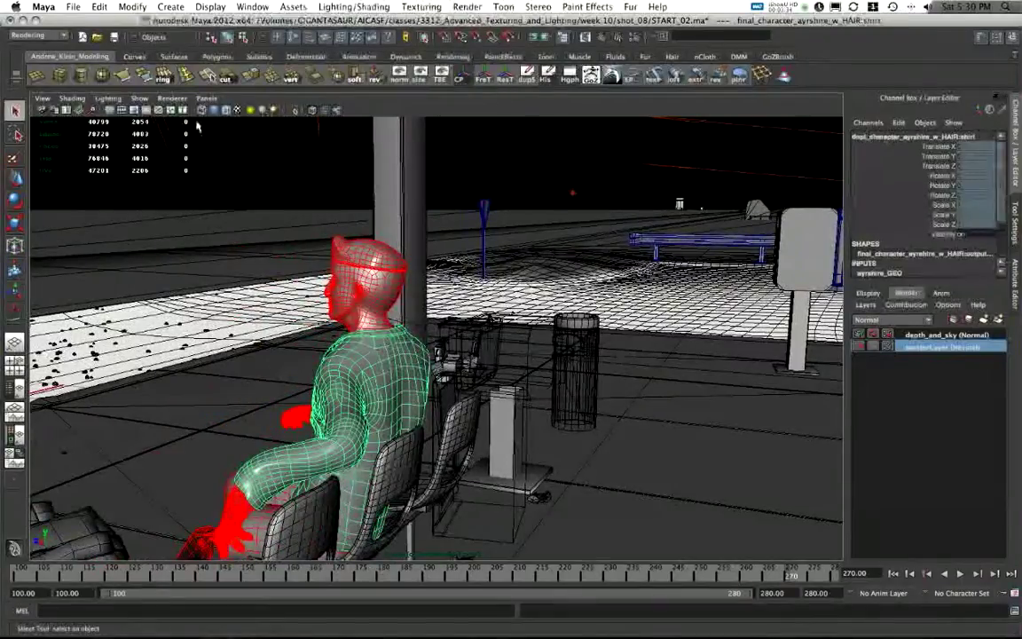
Turn off wireframe on shaded in the perspective view
left_click(172, 97)
left_click(138, 99)
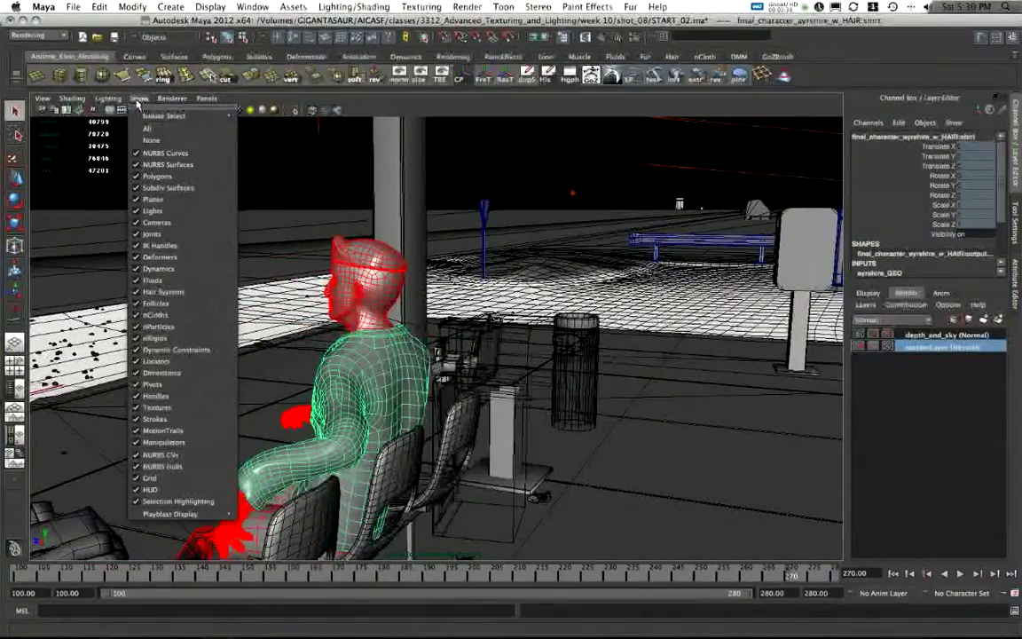
left_click(142, 100)
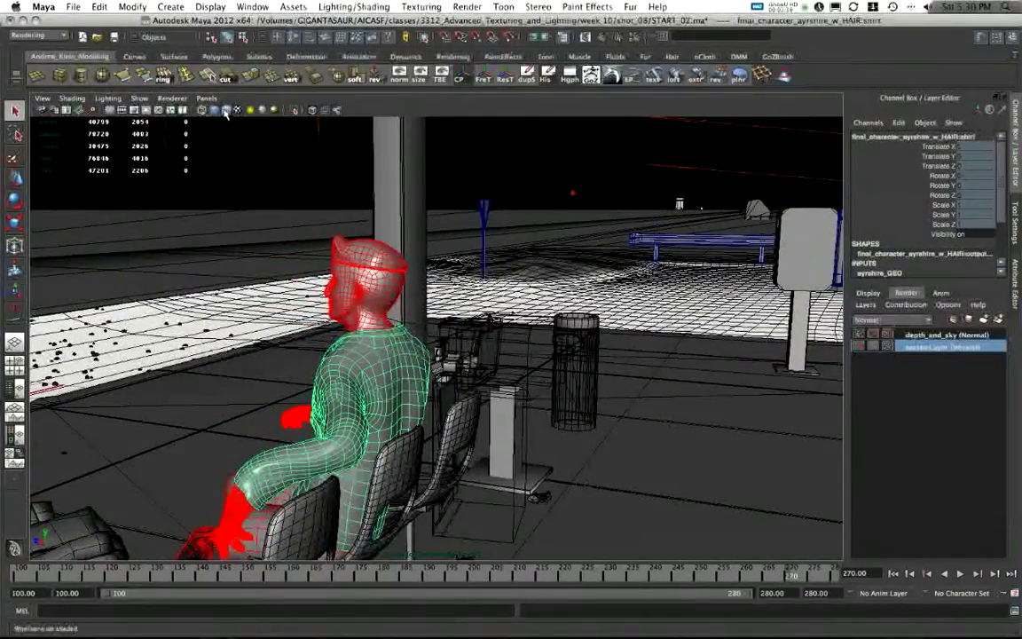
left_click(226, 111)
Check the scene's display layers while viewing the character from the front, and return to the render layers
mouse_move(444, 343)
left_mouse_down("alt")
mouse_move(497, 330)
mouse_move(592, 344)
mouse_move(593, 327)
mouse_move(550, 331)
mouse_move(559, 330)
left_mouse_up("alt")
left_click(868, 293)
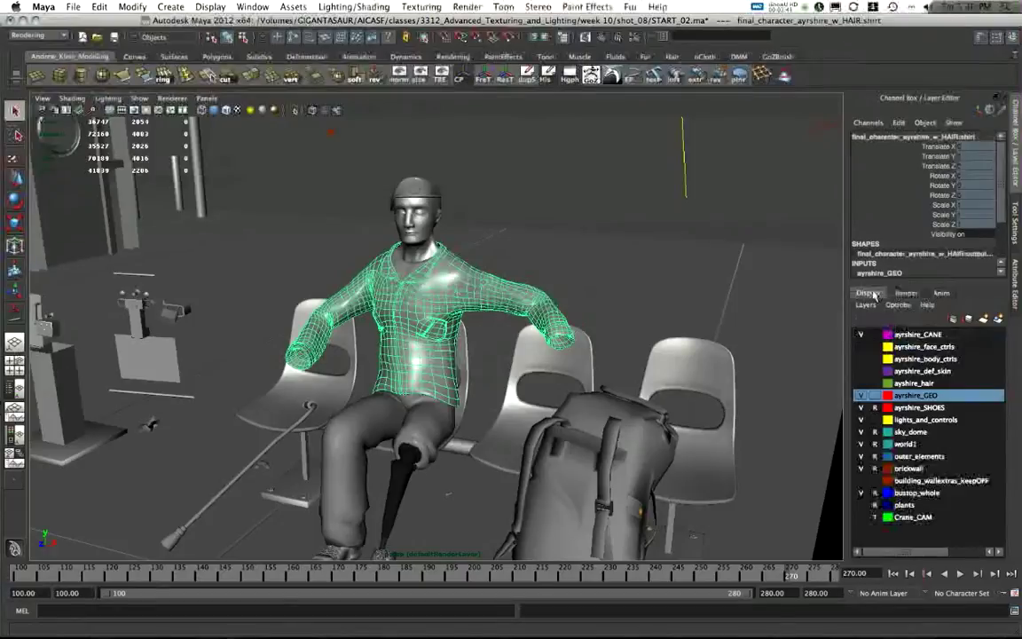
left_click_drag(512, 299, 306, 321, "alt")
left_click(906, 293)
Add the character's head and hat to the shirt selection
left_click_drag(798, 320, 488, 330, "alt")
middle_click_drag(466, 275, 455, 325, "alt")
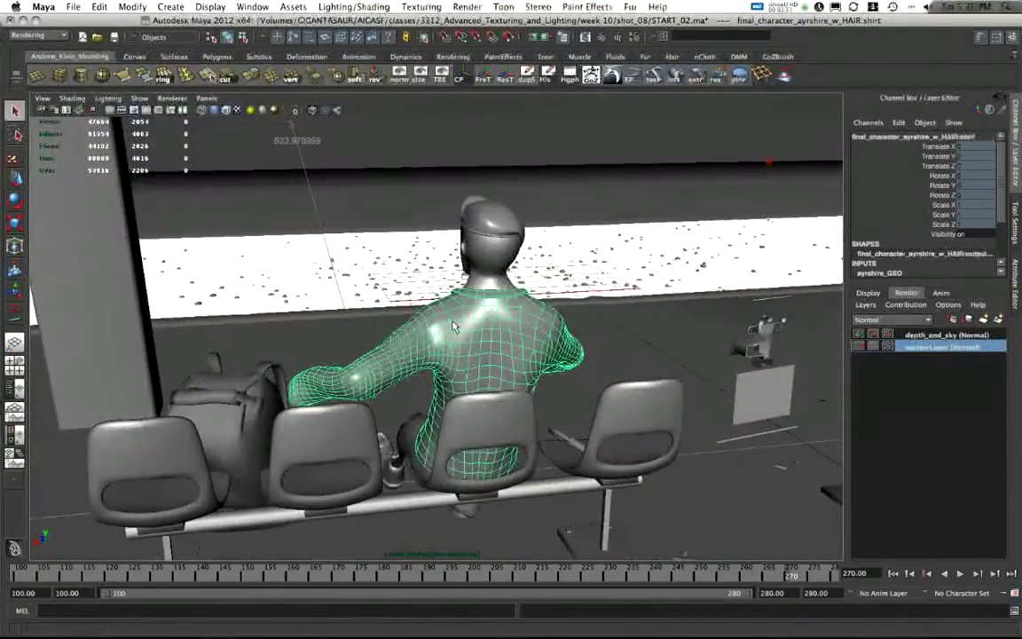
left_click_drag(454, 325, 443, 297, "alt")
right_click_drag(443, 298, 477, 303, "alt")
middle_click_drag(476, 303, 484, 328, "alt")
right_click_drag(483, 329, 495, 325, "alt")
middle_click_drag(495, 324, 499, 348, "alt")
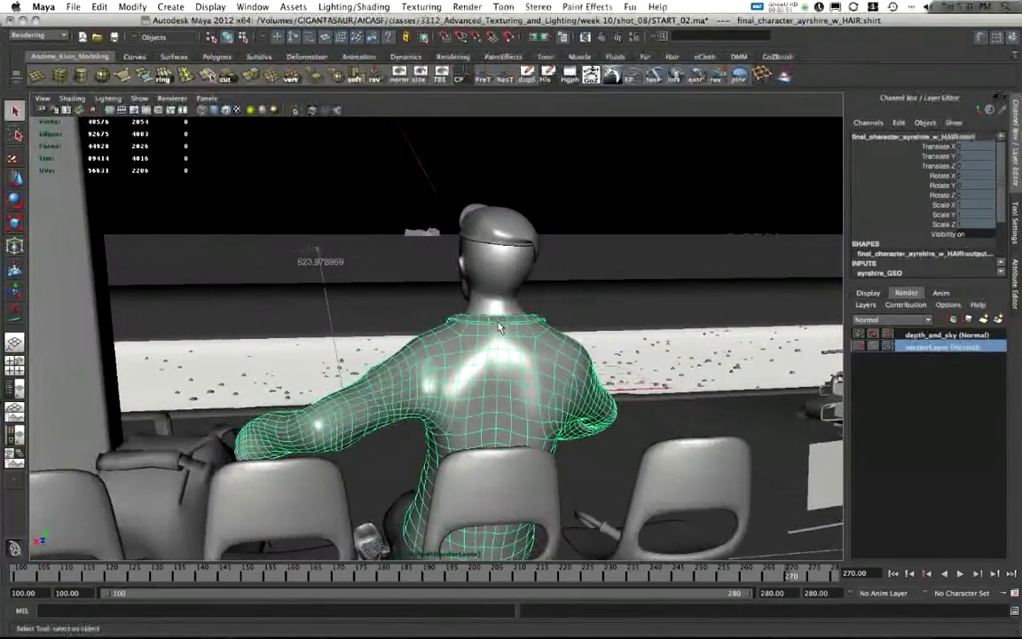
left_click(499, 288, "shift")
left_click(497, 230, "shift")
Check the selected character meshes from several sides, and look through rendering_camera in the viewport
left_click_drag(133, 213, 421, 387, "alt")
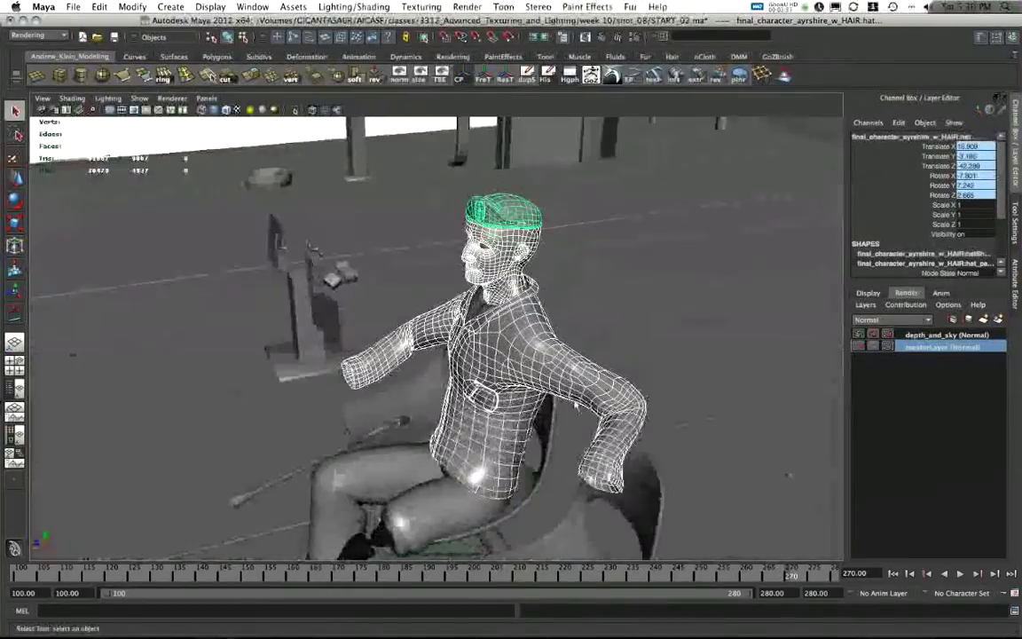
middle_click_drag(421, 387, 413, 347, "alt")
left_click_drag(412, 347, 160, 212, "alt")
left_click(206, 98)
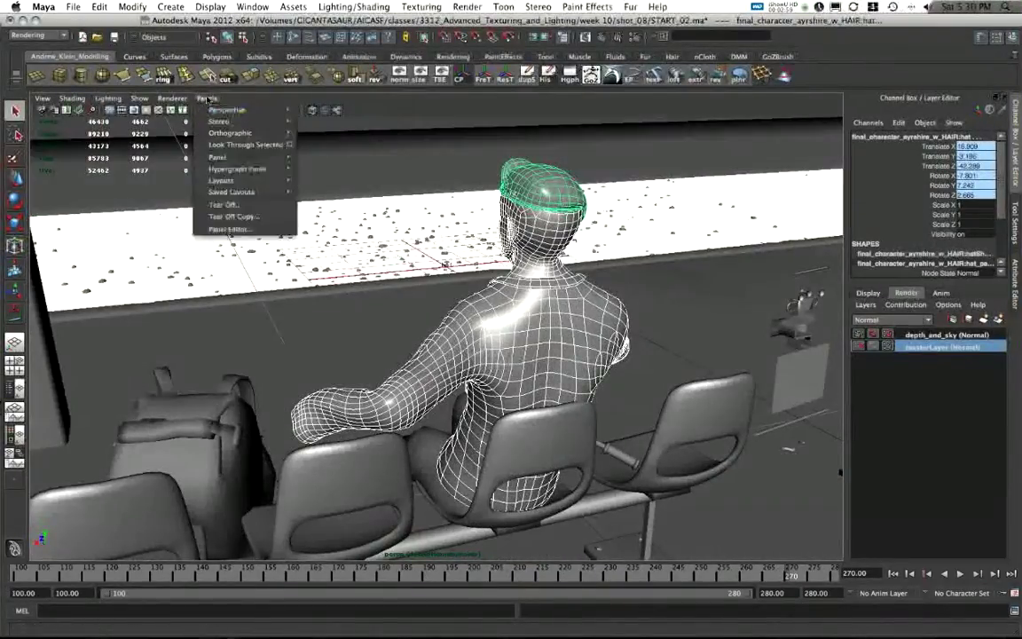
mouse_move(232, 120)
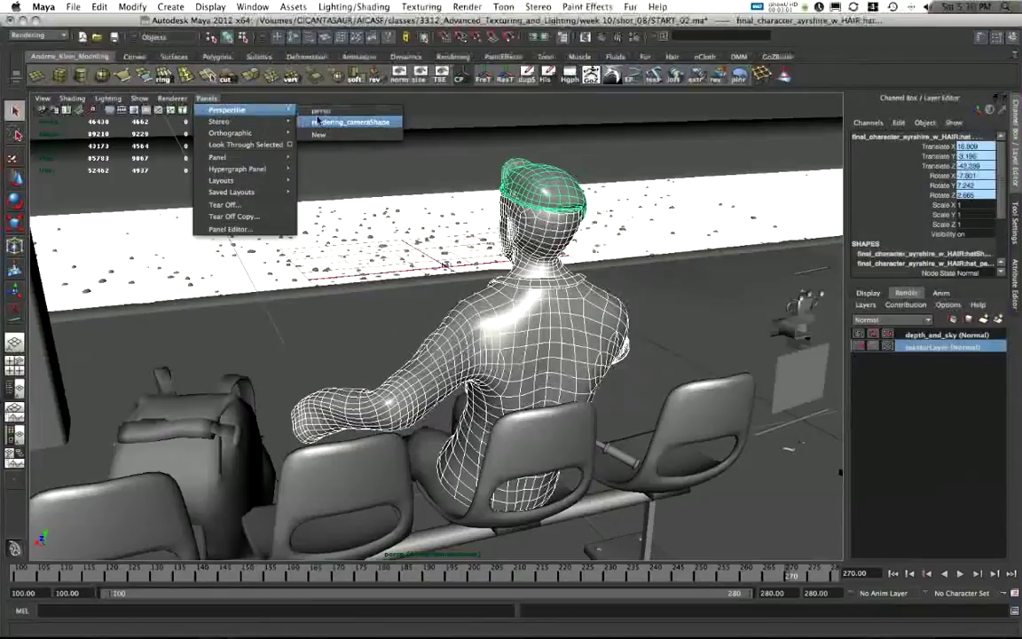
left_click(350, 119)
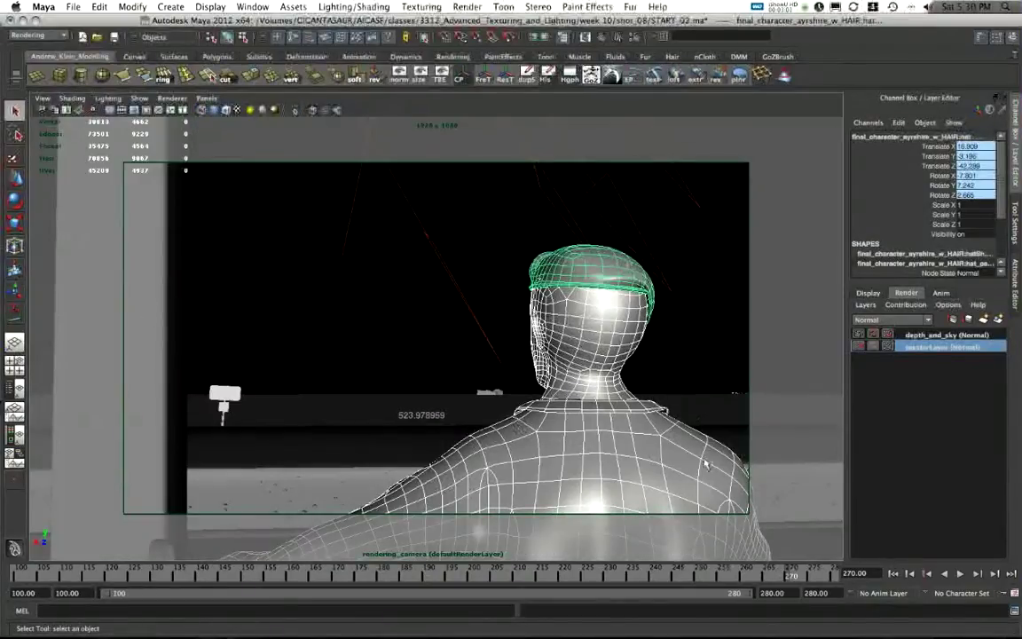
Switch the viewport back to the persp camera and view the seated character from behind
left_click(206, 97)
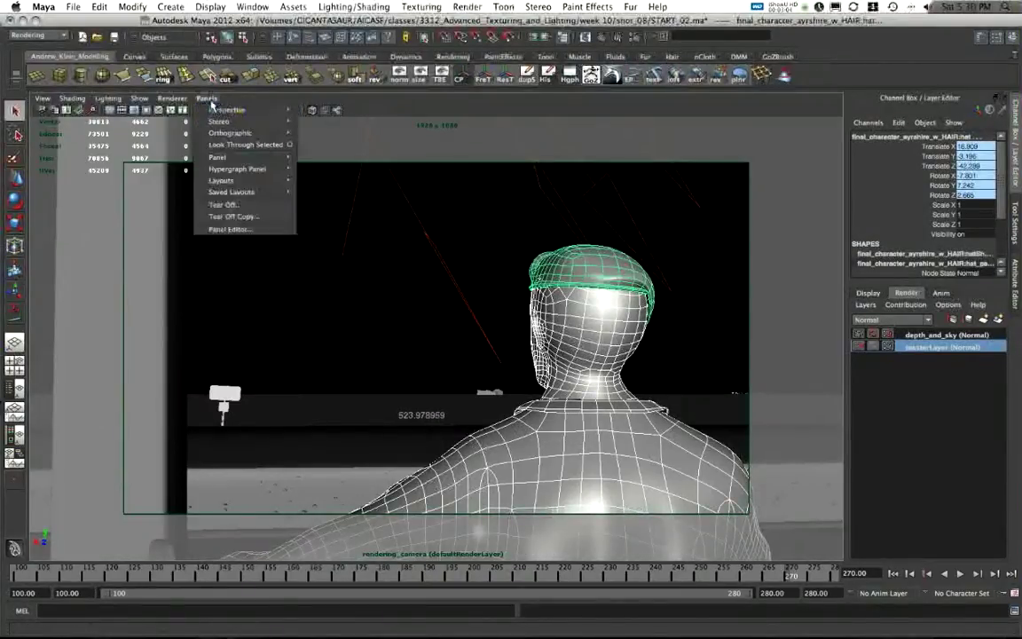
mouse_move(232, 106)
left_click(328, 129)
left_click_drag(567, 301, 266, 321, "alt")
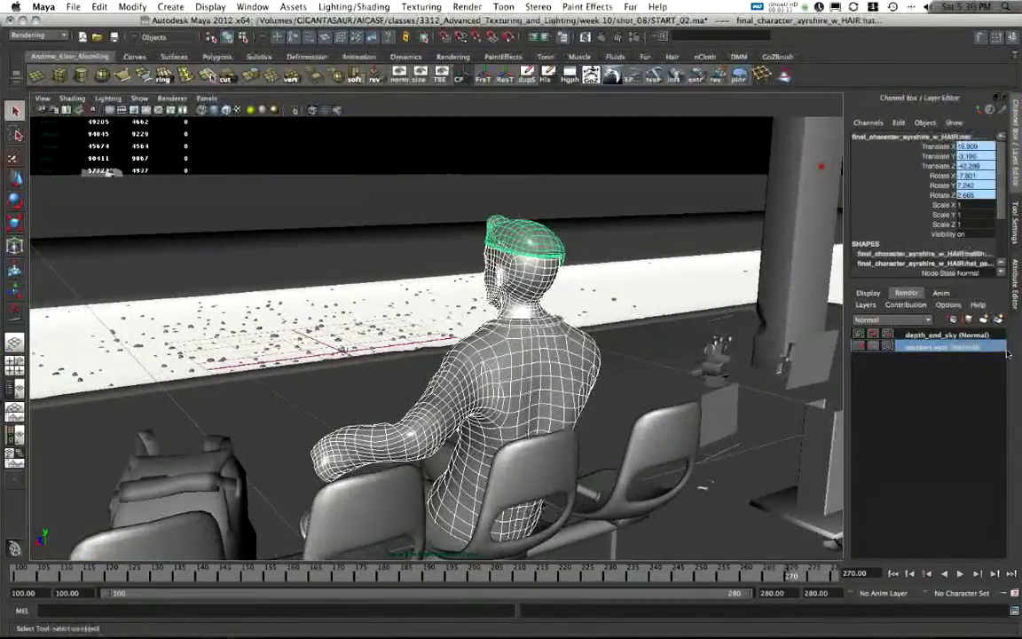
Create a render layer from the selected character meshes and display its contents as shaded geometry
left_click(999, 320)
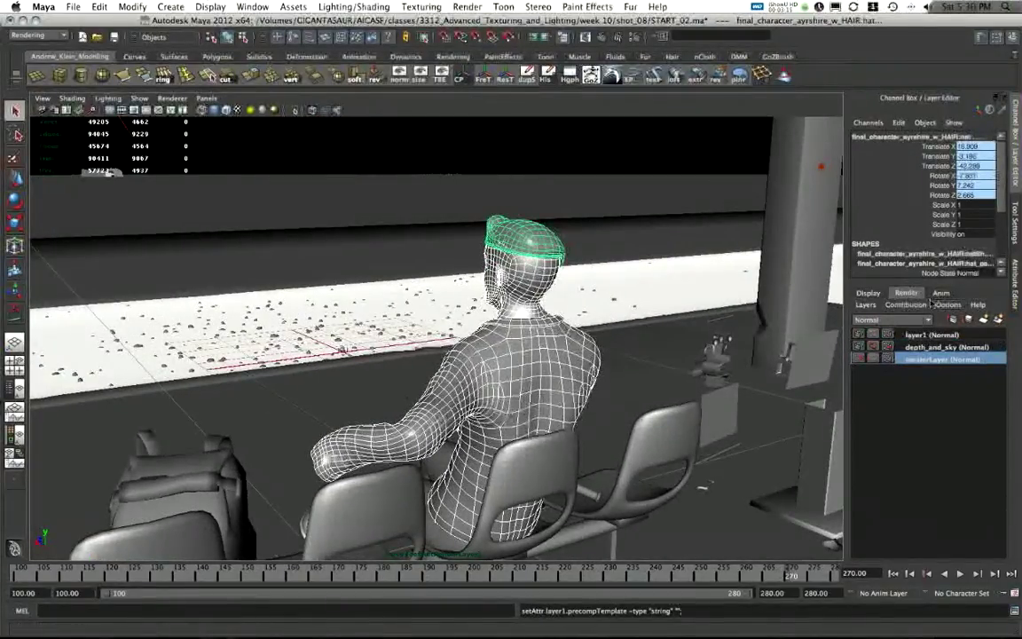
left_click(919, 336)
left_click_drag(532, 249, 328, 265, "alt")
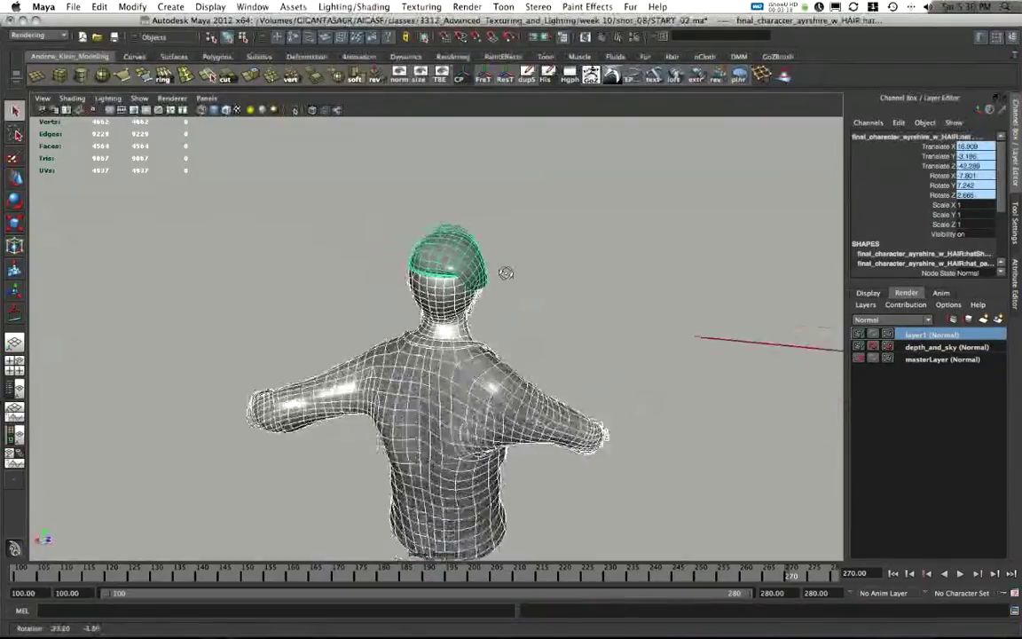
mouse_move(506, 272)
left_mouse_down("alt")
mouse_move(597, 269)
mouse_move(568, 292)
mouse_move(652, 343)
mouse_move(662, 365)
left_mouse_up("alt")
key("5")
Rename the new render layer to skinmask and check the character meshes it contains
double_click(916, 334)
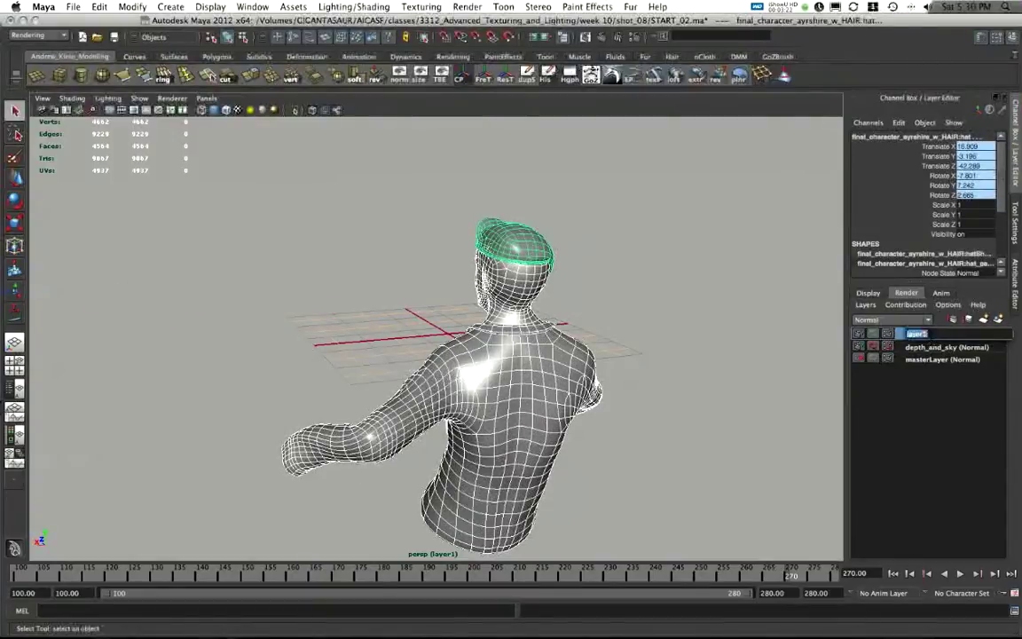
key("Return")
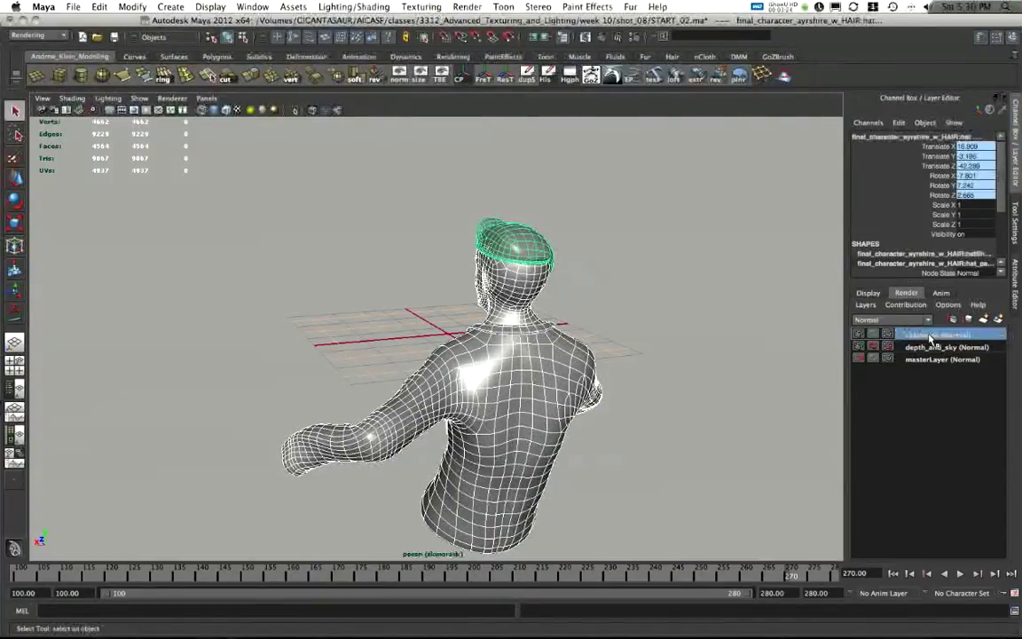
left_click_drag(660, 346, 621, 353, "alt")
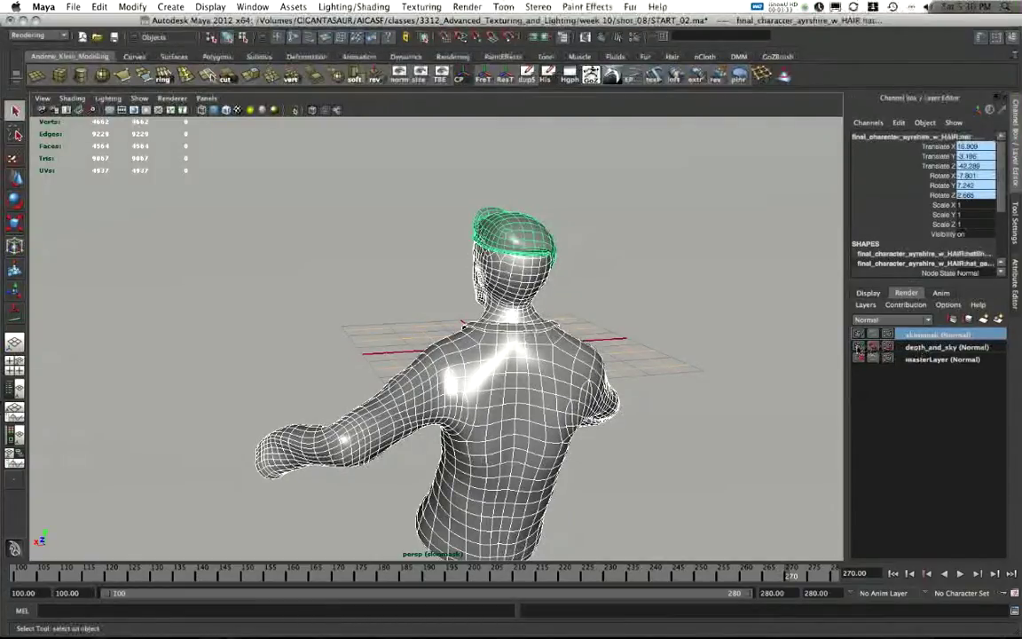
left_click_drag(719, 468, 696, 426, "alt")
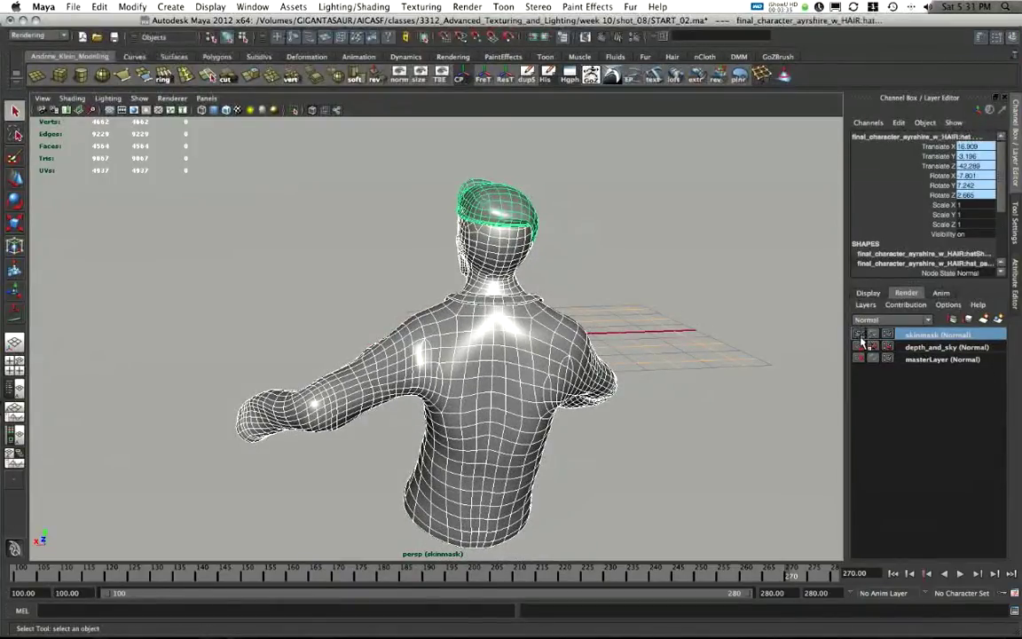
left_click_drag(510, 355, 826, 347, "alt")
left_click_drag(692, 337, 549, 317, "alt")
Open the Hypershade and create two Surface Shader materials
left_click(258, 6)
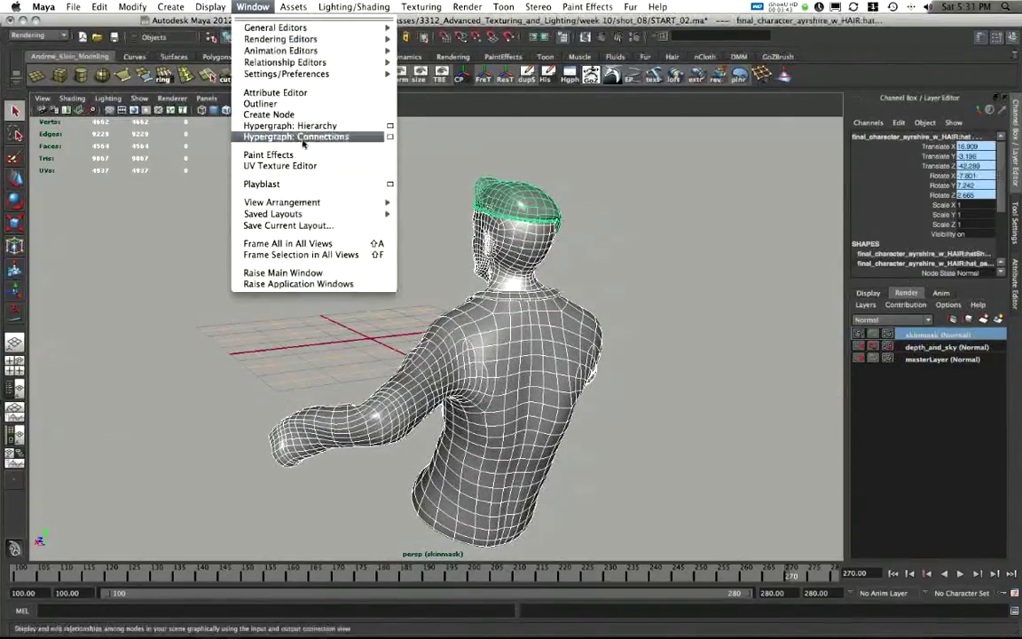
mouse_move(297, 40)
left_click(450, 68)
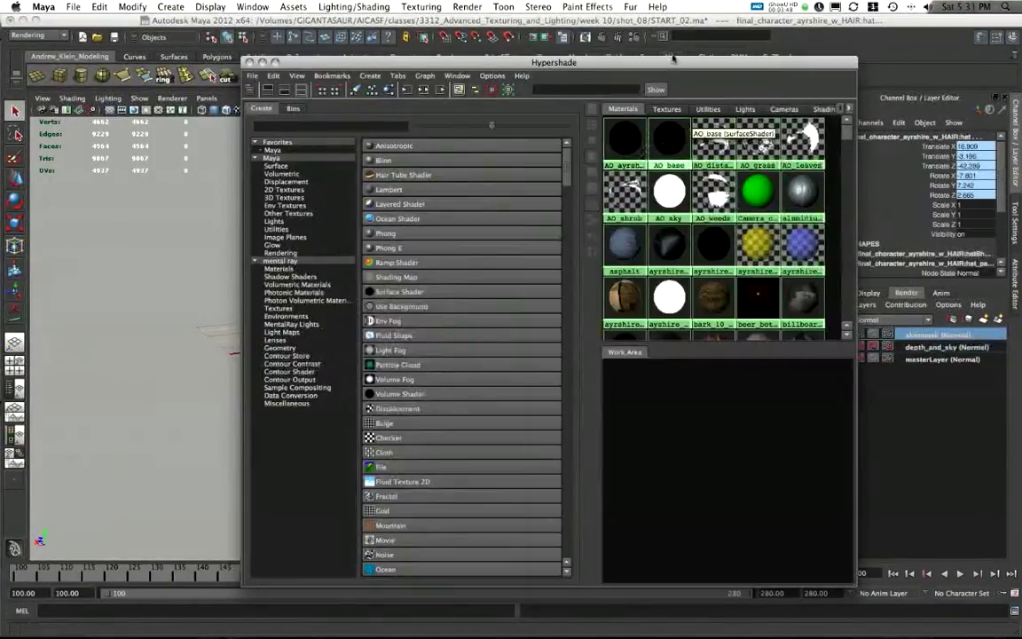
left_click_drag(623, 60, 182, 18)
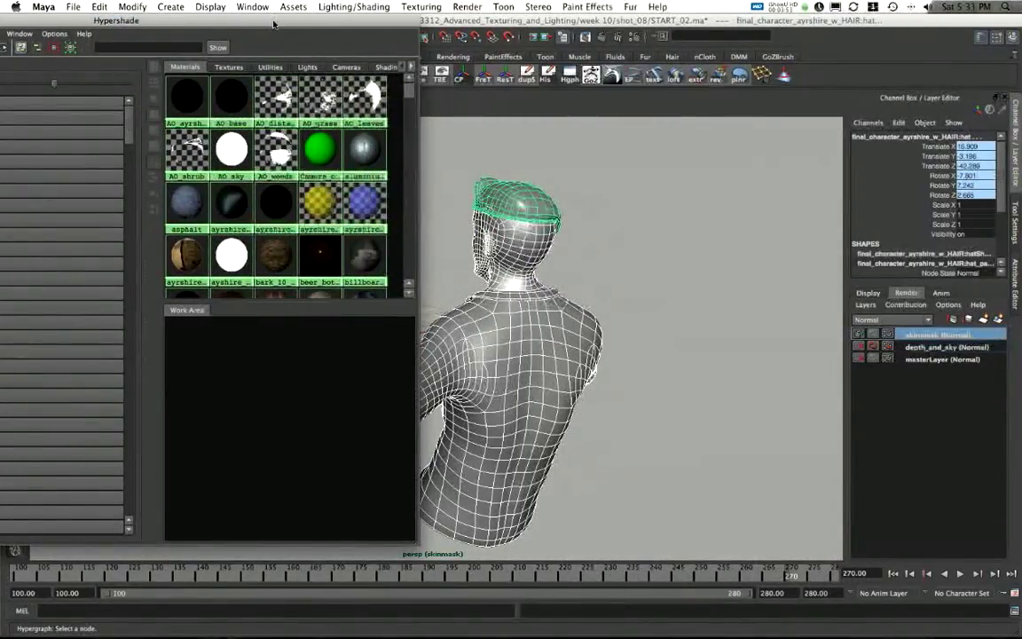
left_click_drag(274, 21, 522, 18)
left_click(89, 123)
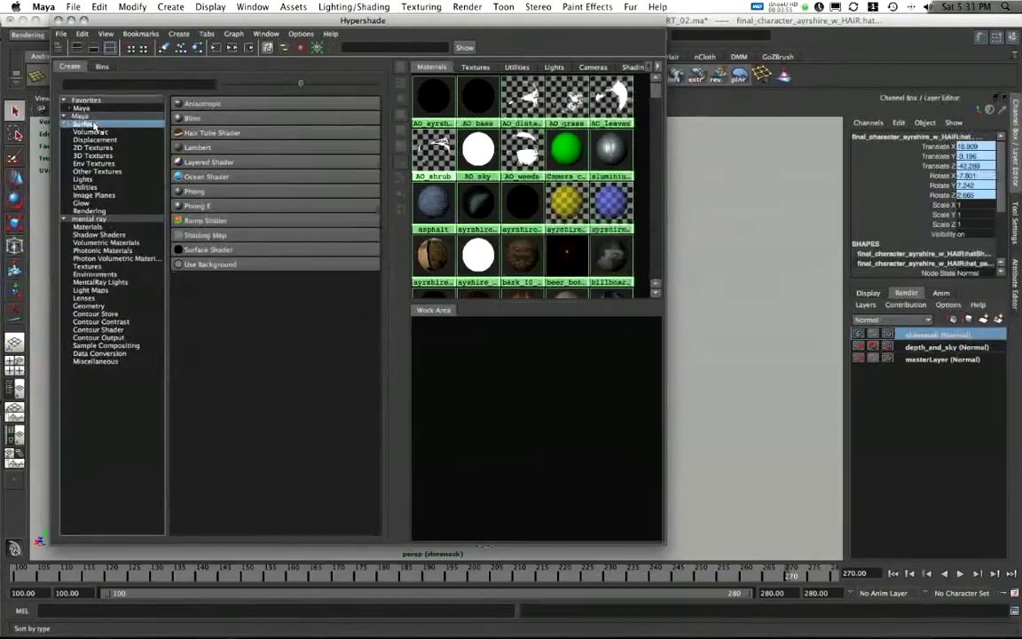
scroll(577, 168, "down", 4)
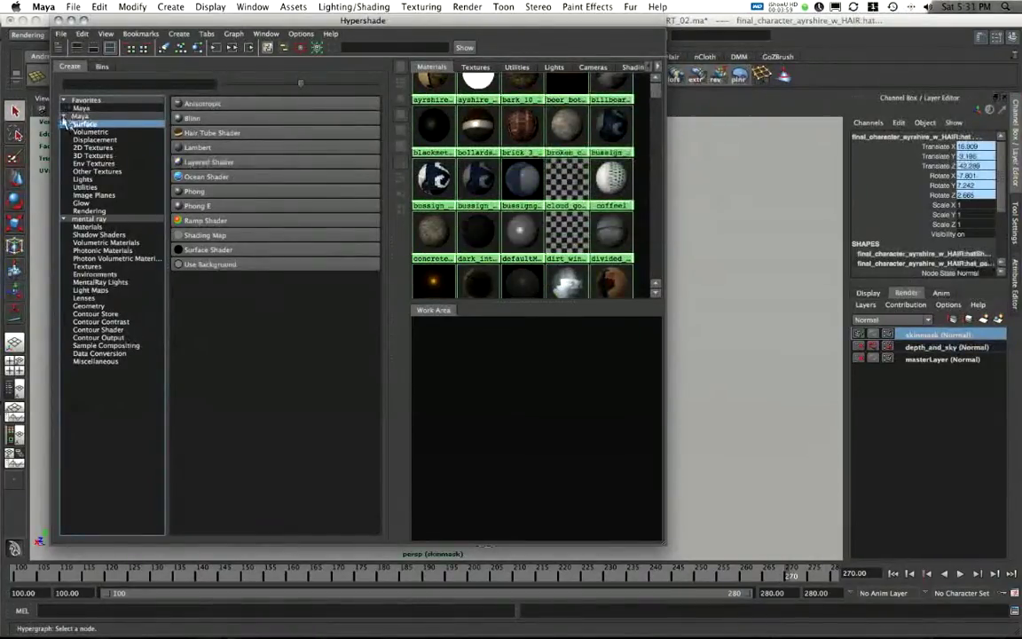
left_click(213, 249)
left_click(213, 250)
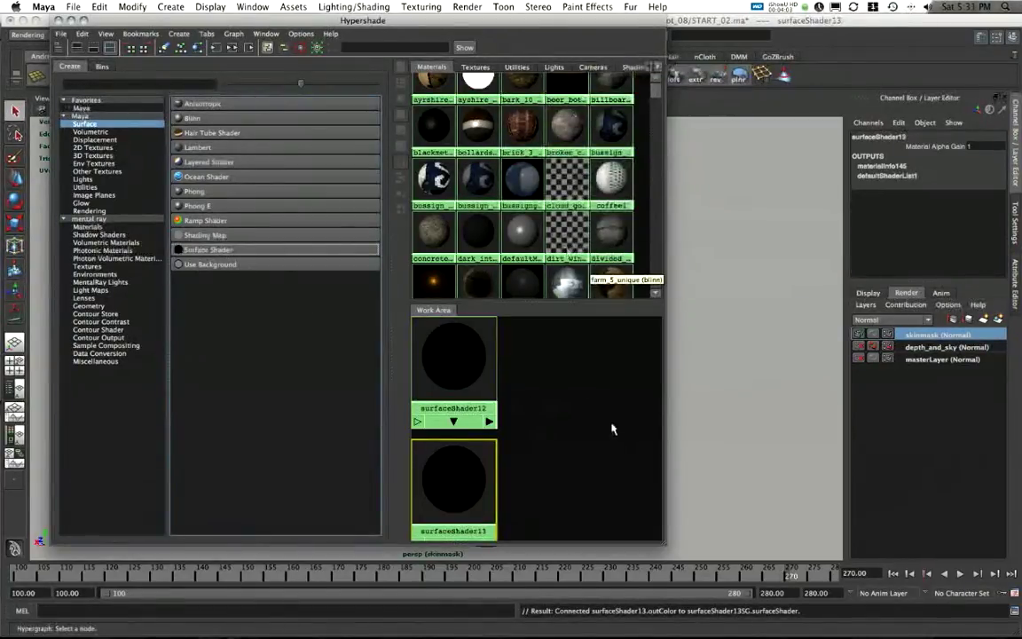
Rearrange and narrow the Hypershade so the materials and the character can be seen side by side
left_click_drag(383, 297, 321, 294)
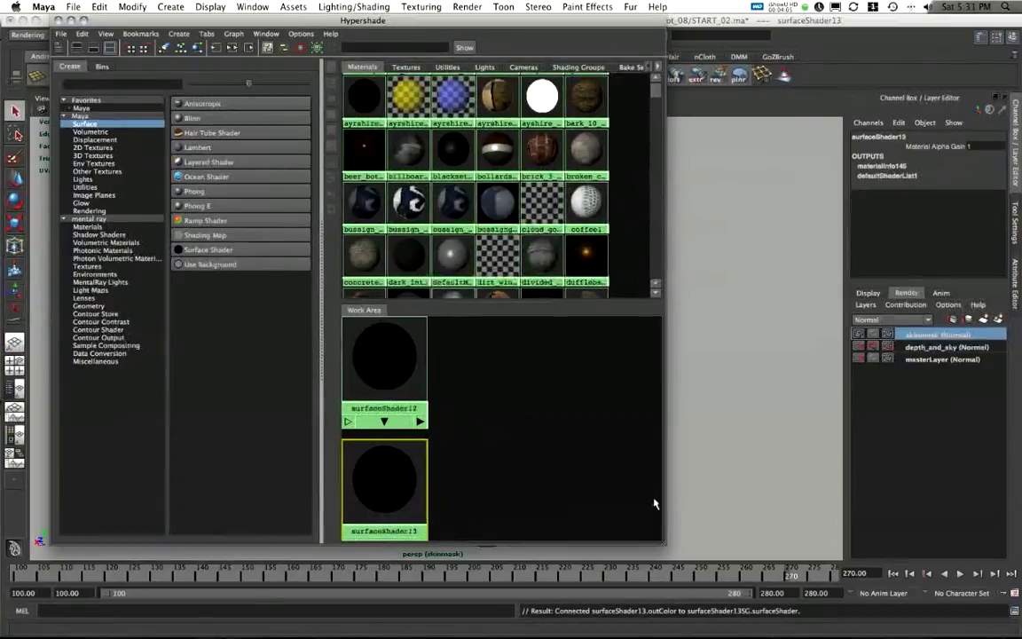
left_click_drag(664, 539, 589, 538)
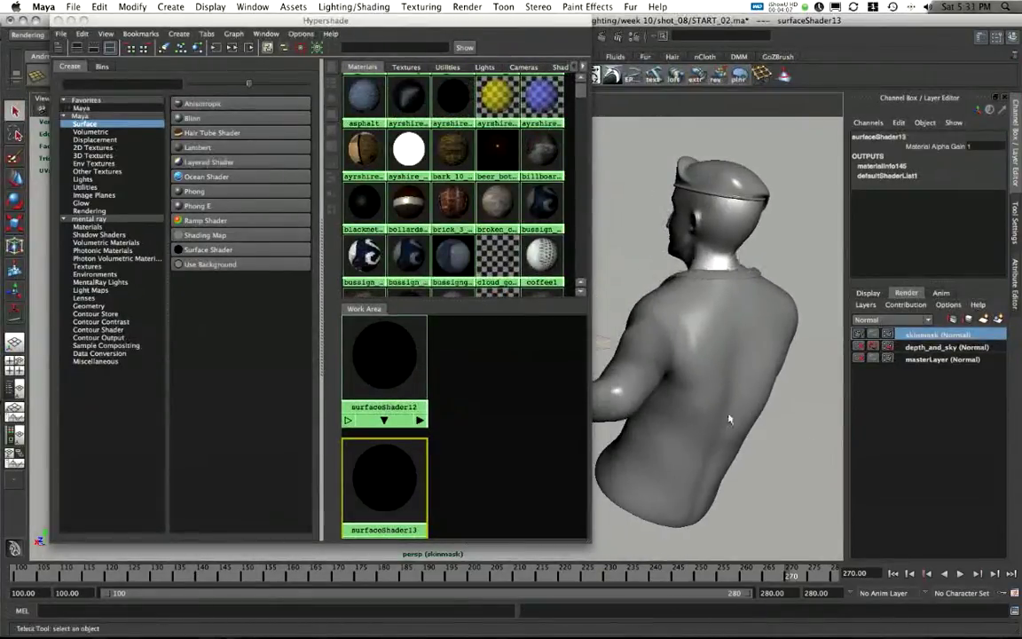
middle_click_drag(678, 381, 694, 384, "alt")
left_click_drag(381, 20, 363, 21)
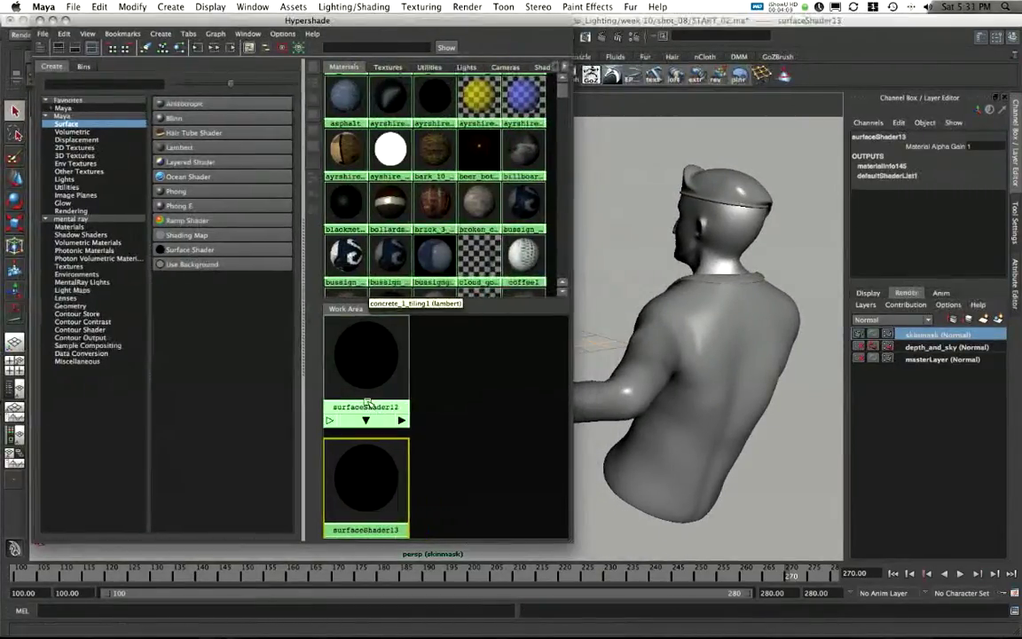
Assign the first new black surface shader to the character's hat and shirt
double_click(370, 372)
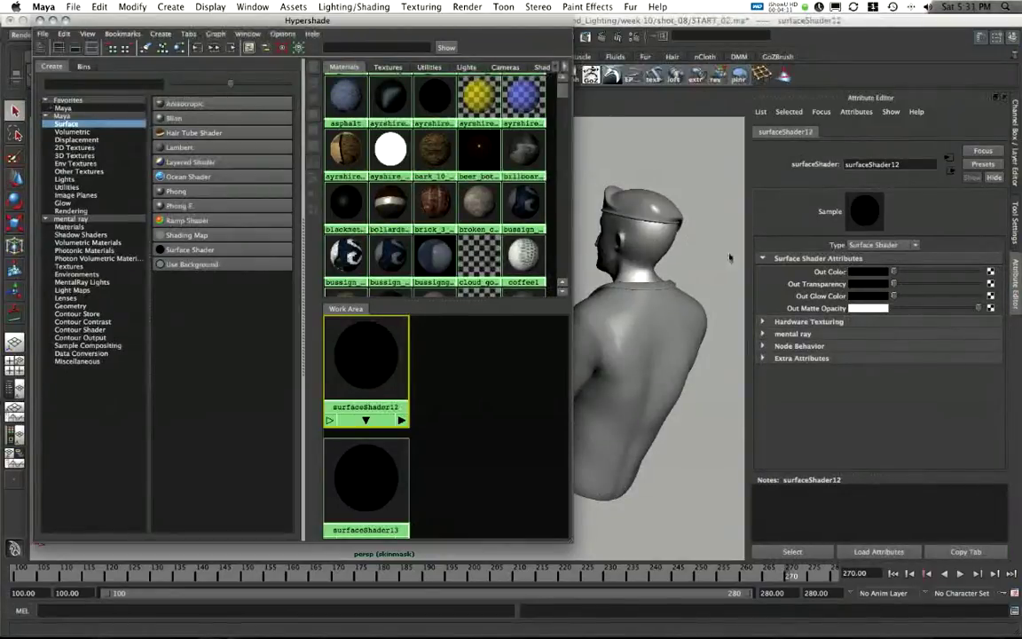
left_click(642, 209)
left_click(580, 293, "shift")
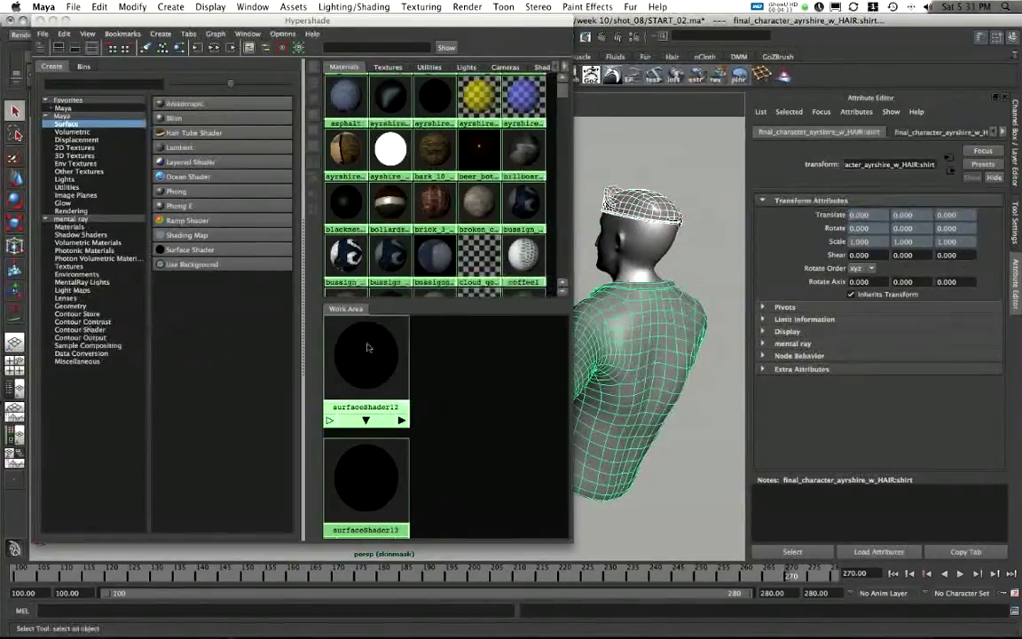
right_click_drag(368, 346, 373, 316)
Set the second surface shader's Out Color to white and assign it to the character's face mesh
left_click(375, 478)
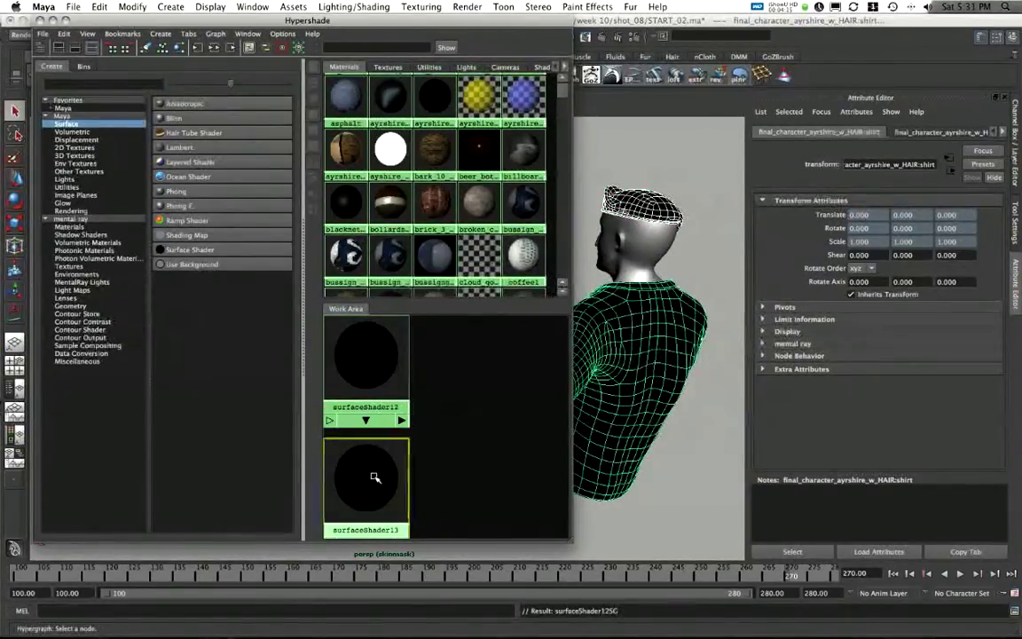
left_click_drag(894, 271, 1020, 286)
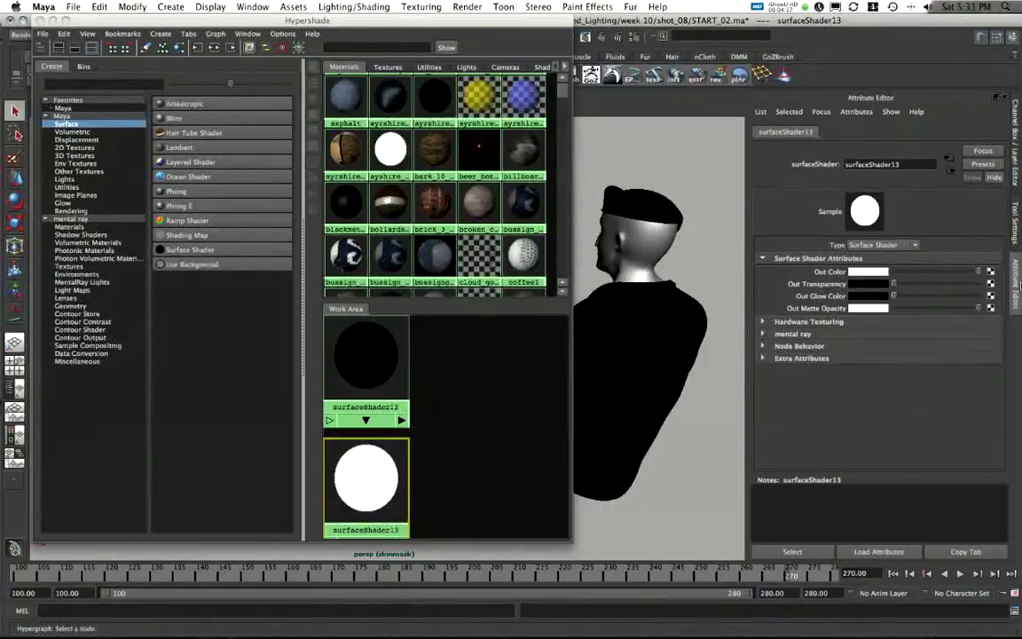
left_click(612, 245)
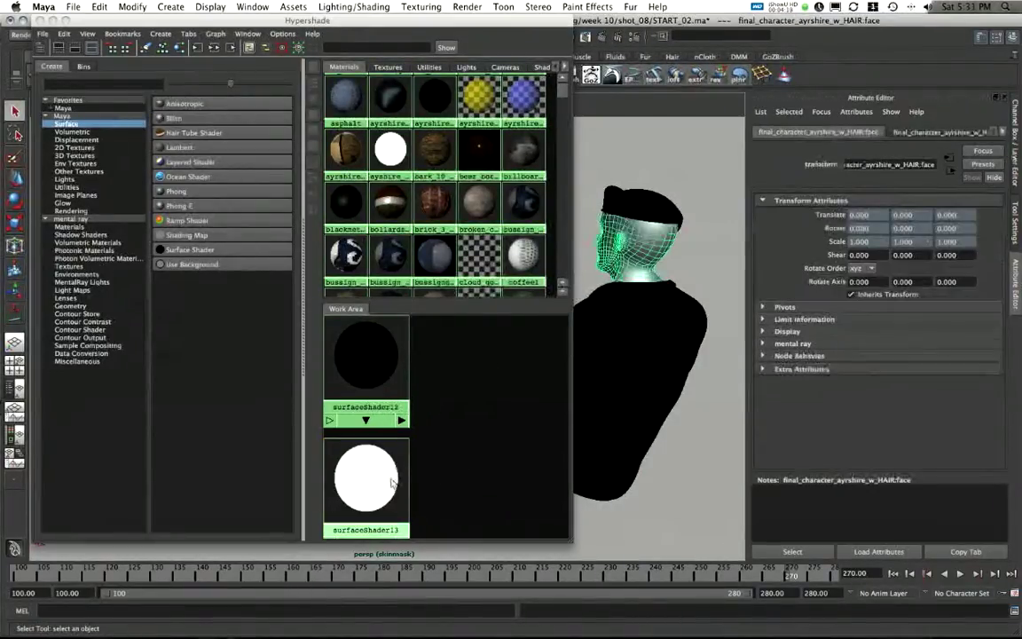
right_click_drag(373, 479, 371, 448)
left_click(700, 283)
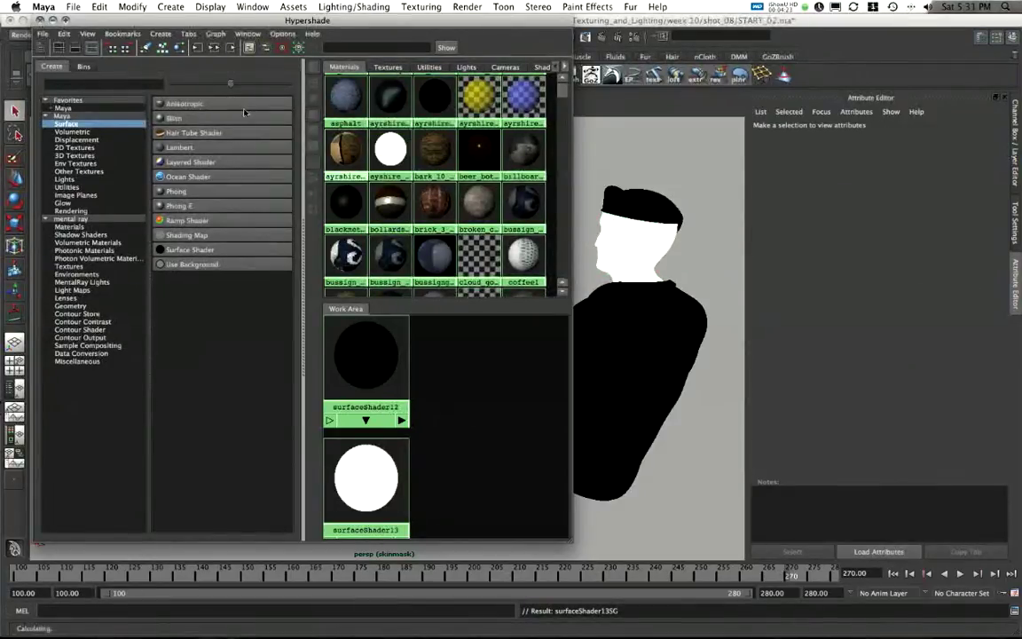
Close the Hypershade, bring back the layer editor, and check the character's black and white shading from behind
left_click(41, 19)
mouse_move(363, 235)
left_mouse_down("alt")
mouse_move(204, 229)
mouse_move(415, 207)
mouse_move(435, 220)
mouse_move(303, 231)
mouse_move(381, 238)
left_mouse_up("alt")
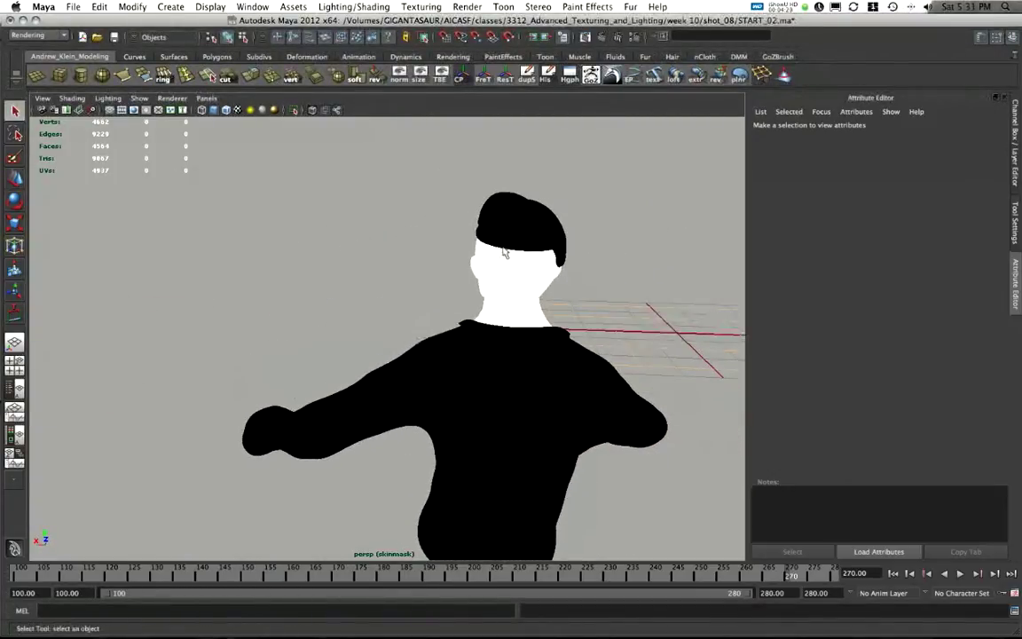
key("ctrl+a")
right_click_drag(550, 351, 493, 250, "alt")
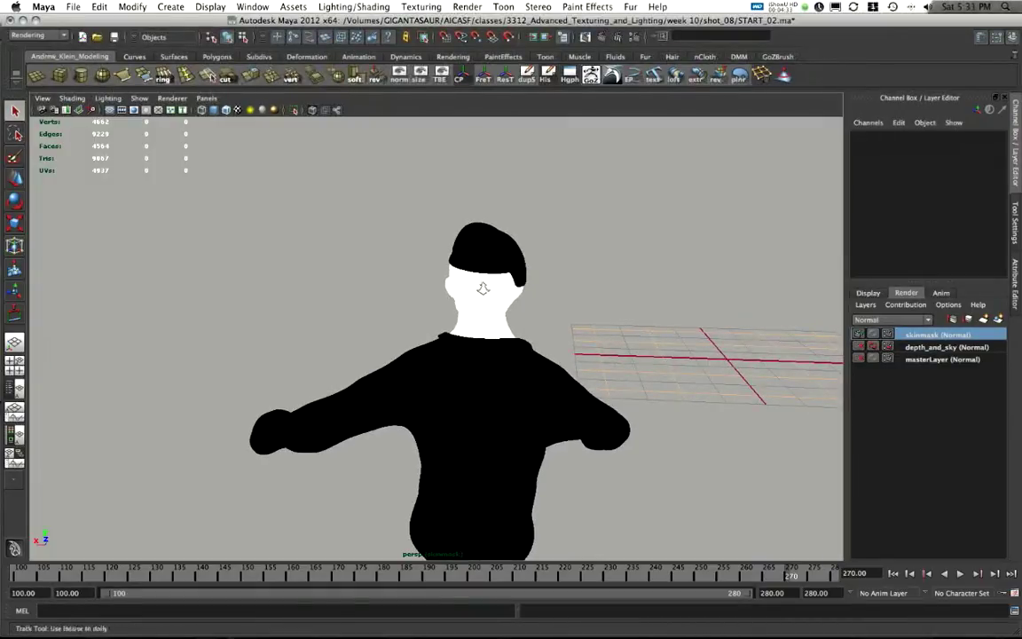
right_click_drag(483, 288, 493, 286, "alt")
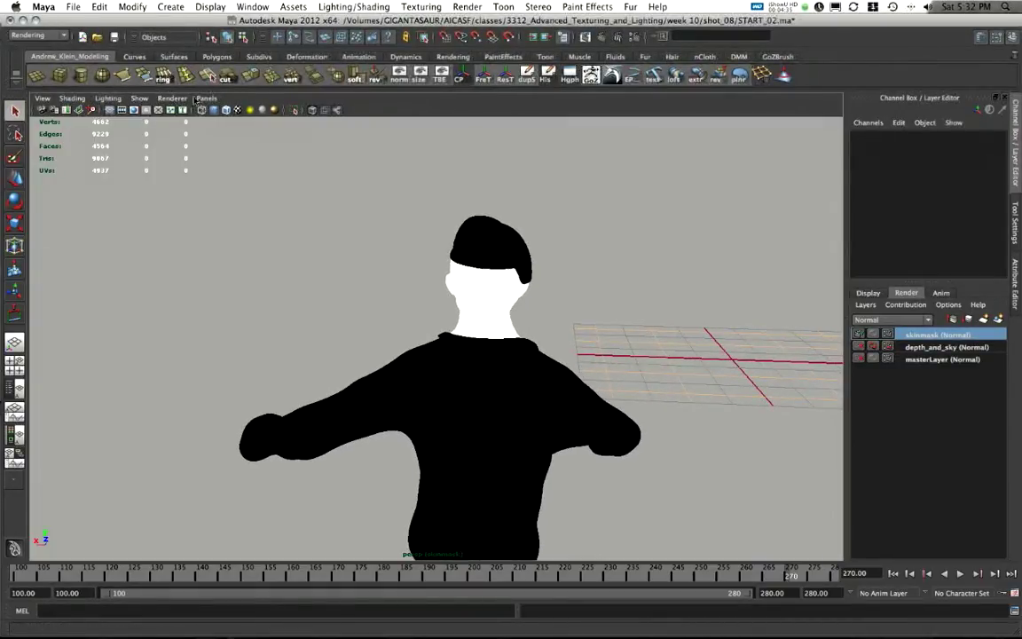
Look through rendering_camera and open its attributes to check the Environment background color
left_click(211, 98)
mouse_move(216, 108)
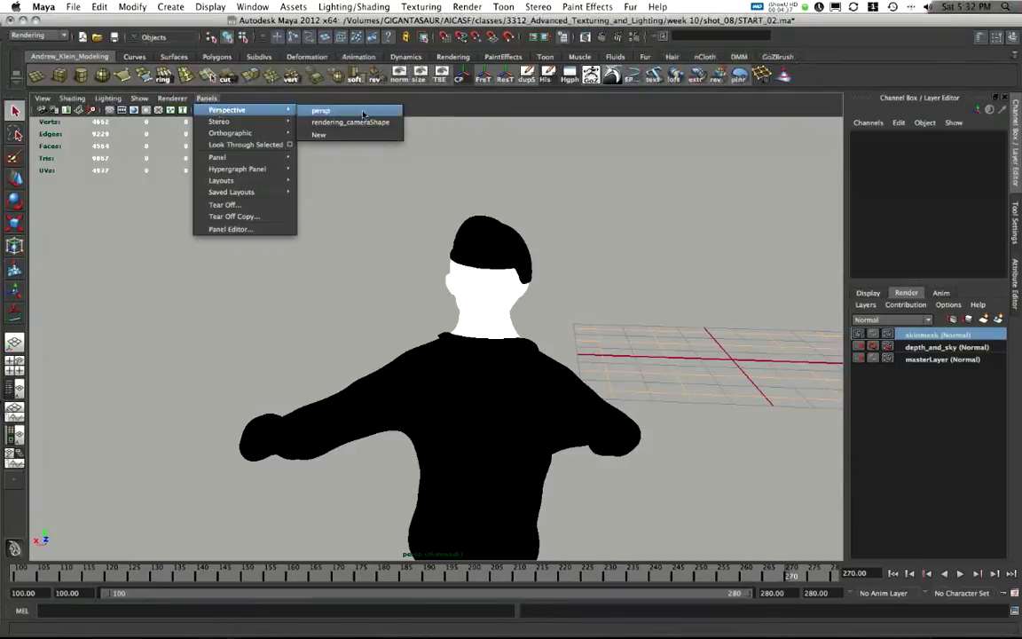
left_click(342, 121)
left_click(41, 98)
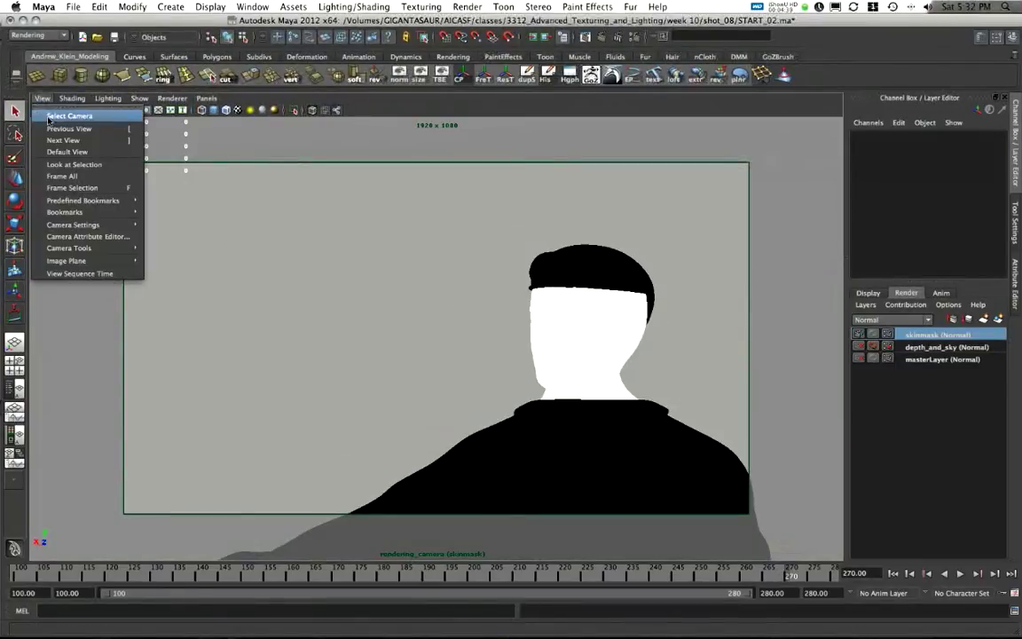
left_click(46, 112)
left_click(1016, 234)
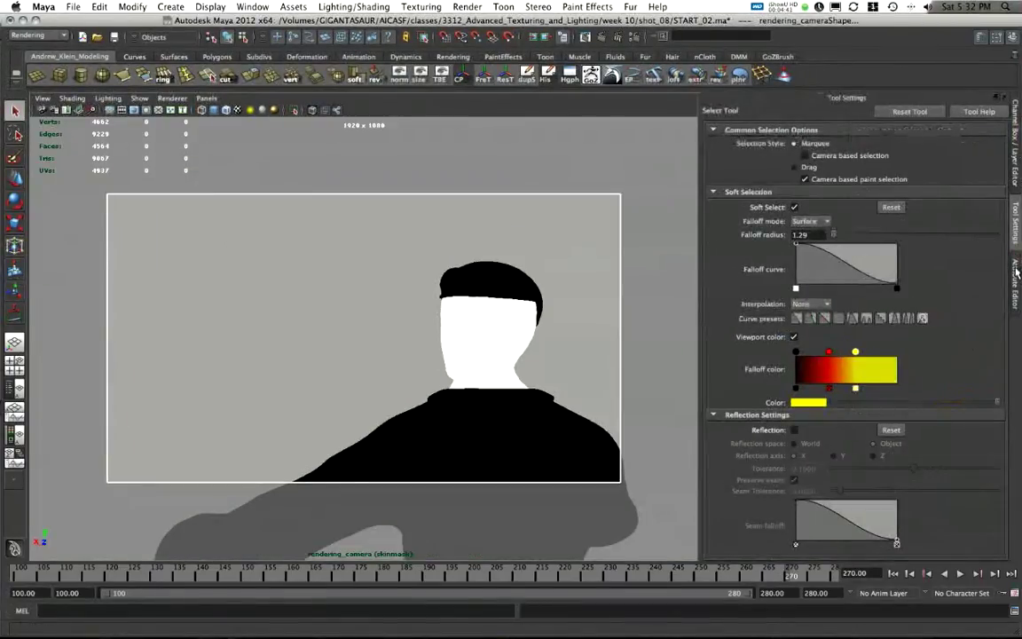
left_click(1013, 272)
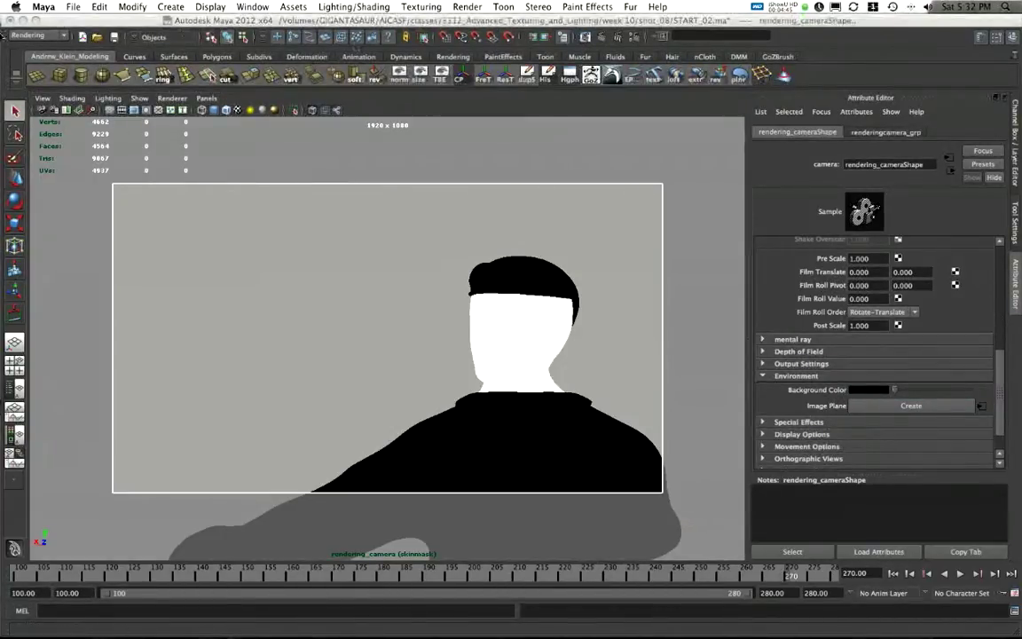
Render the skinmask layer from rendering_camera with mental ray in the Render View
left_click(585, 37)
left_click_drag(648, 65, 663, 48)
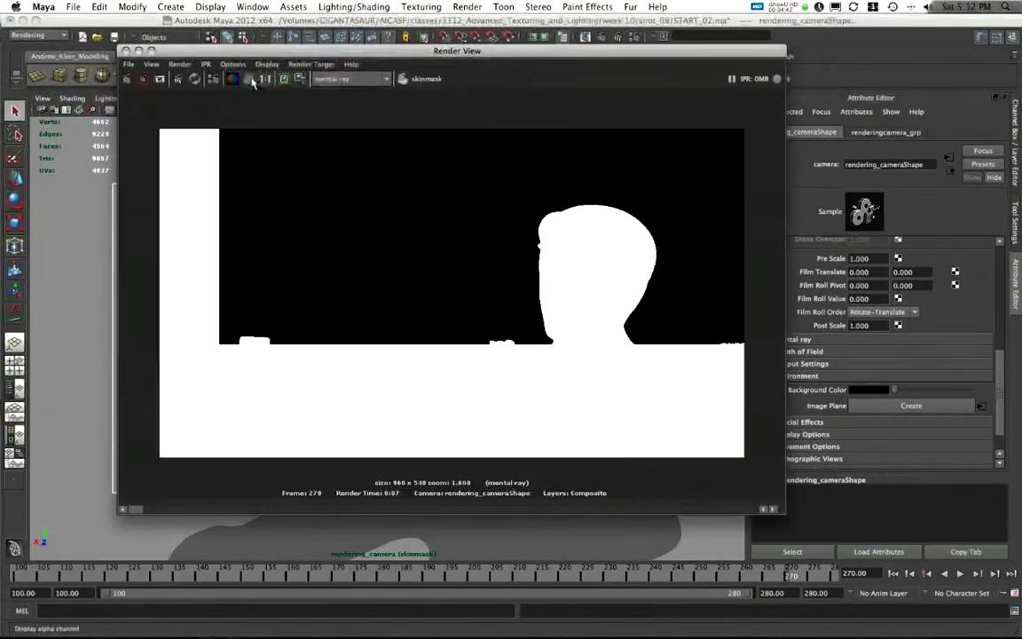
left_click(129, 80)
left_click(126, 79)
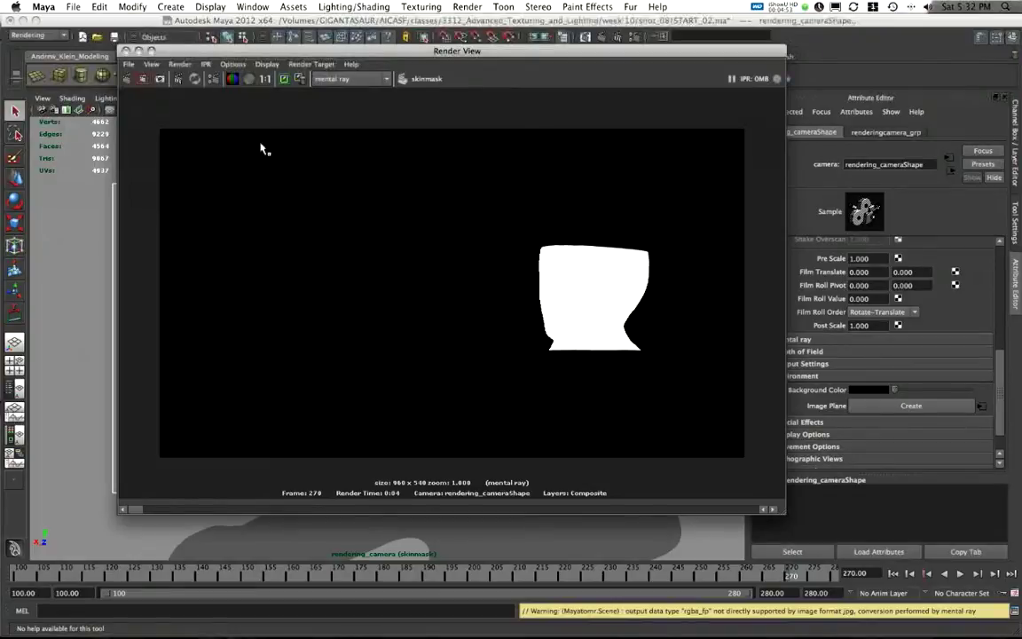
Create a layer override for Final Gathering in the skinmask render settings and turn it off
left_click(215, 79)
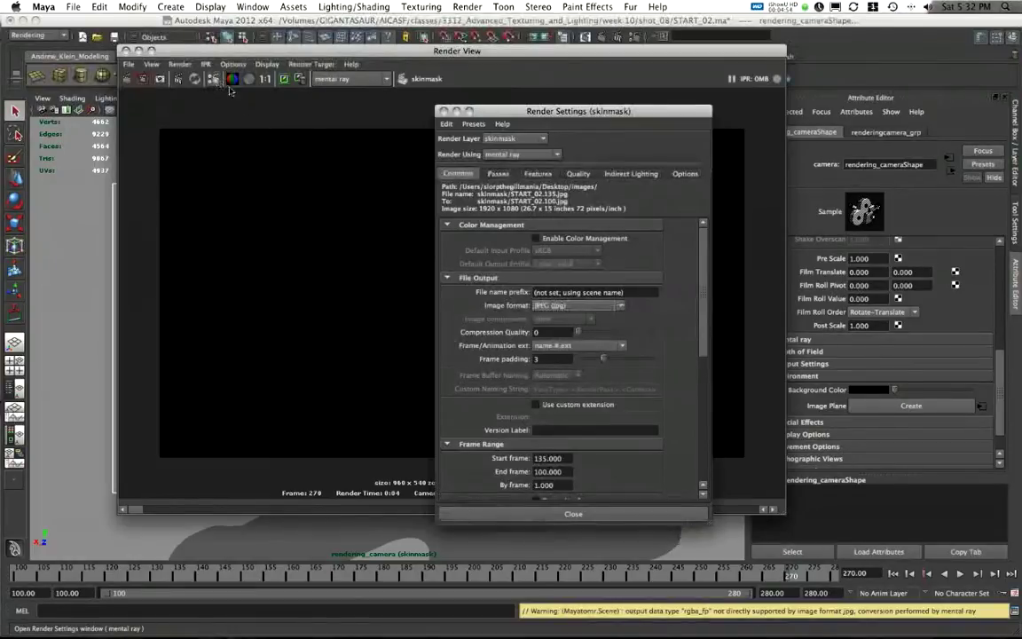
left_click(536, 173)
right_click(570, 282)
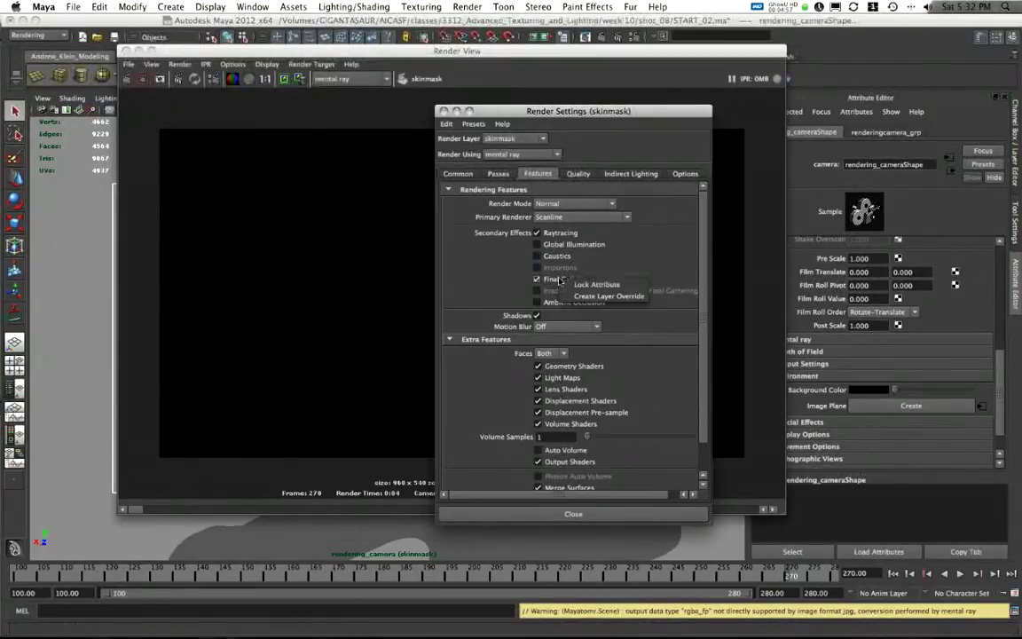
left_click(575, 295)
left_click(537, 281)
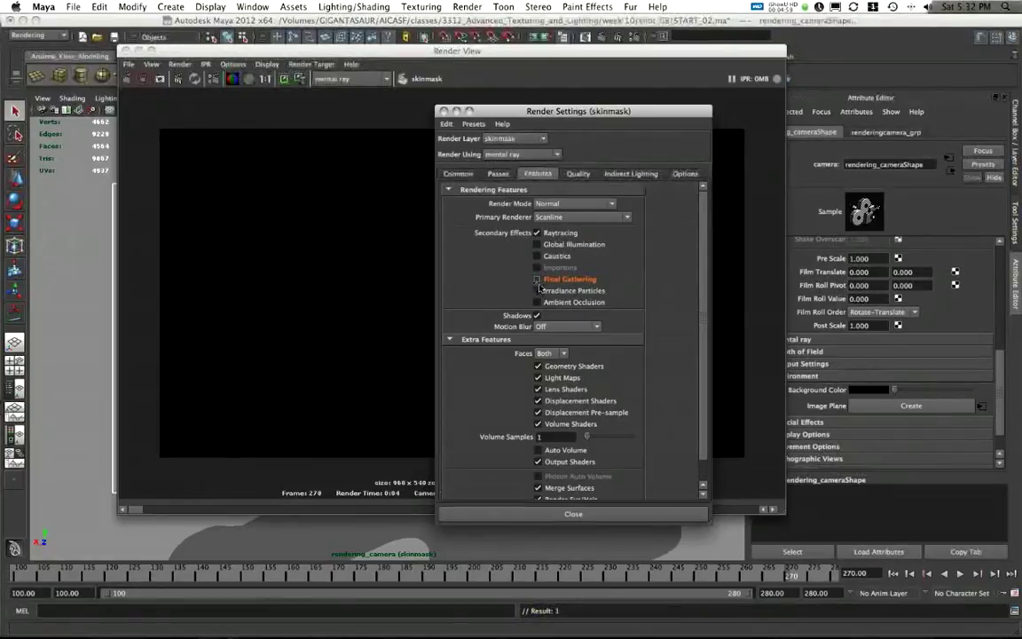
Create a layer override for Raytracing on the skinmask layer, turn it off, close the render settings, and clear the Render View away
right_click(559, 235)
left_click(603, 255)
left_click(537, 233)
left_click(525, 511)
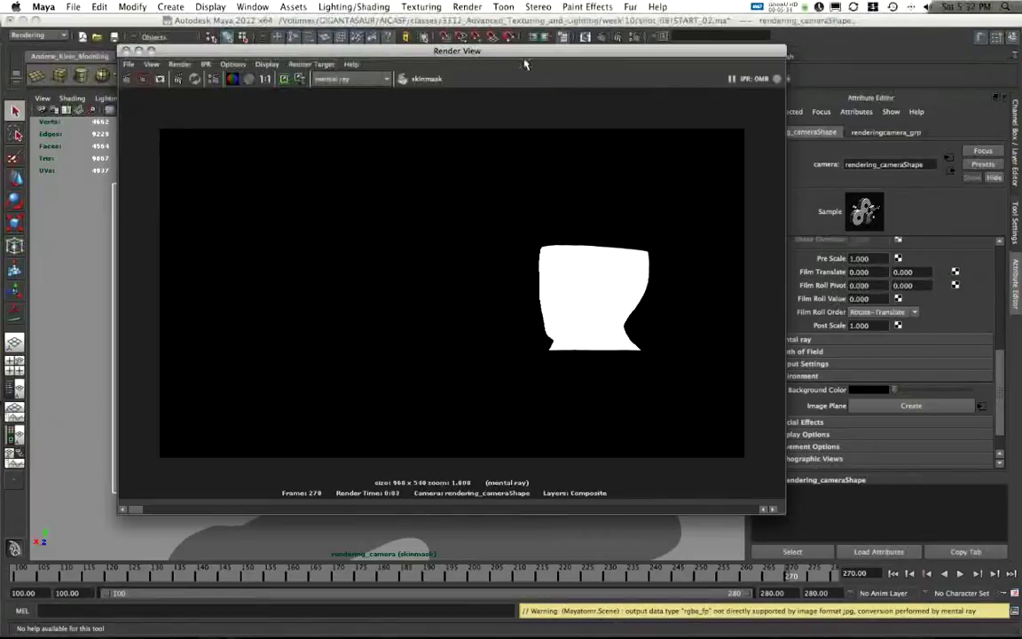
left_click_drag(514, 50, 0, 74)
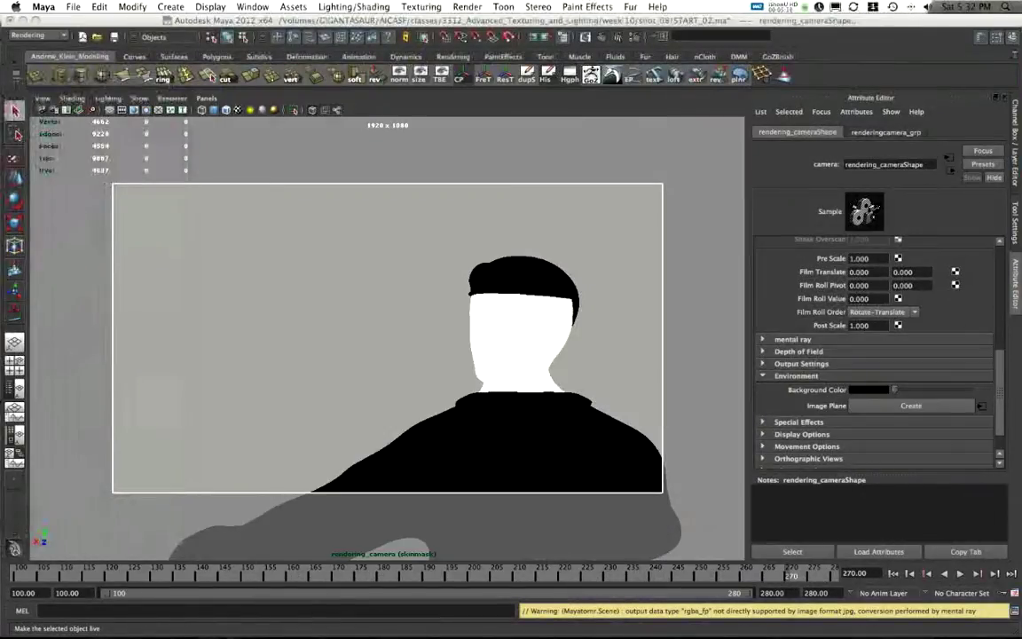
left_click(73, 6)
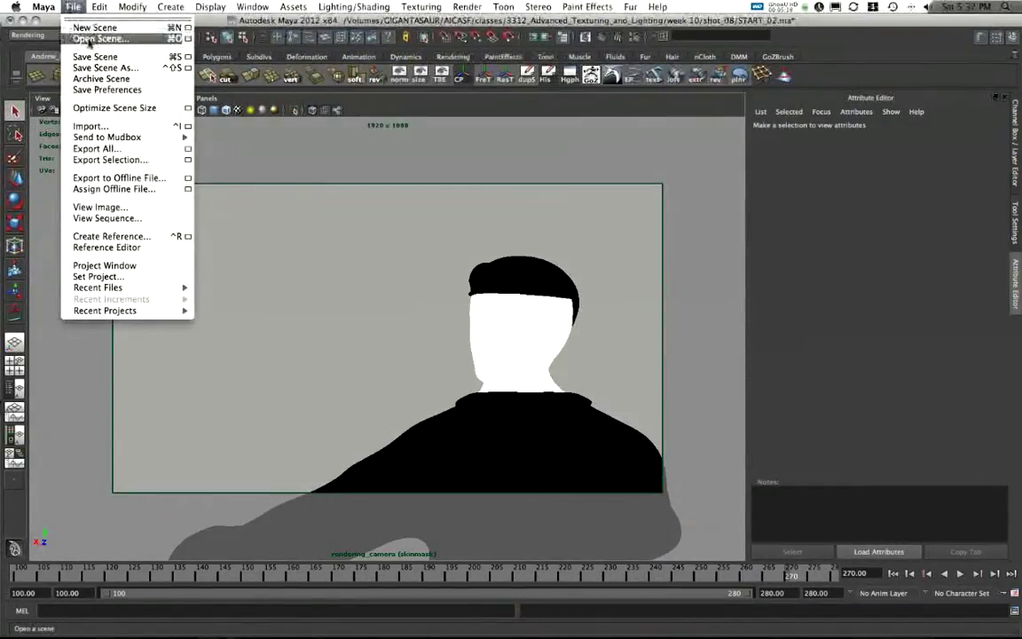
left_click(89, 40)
left_click(723, 472)
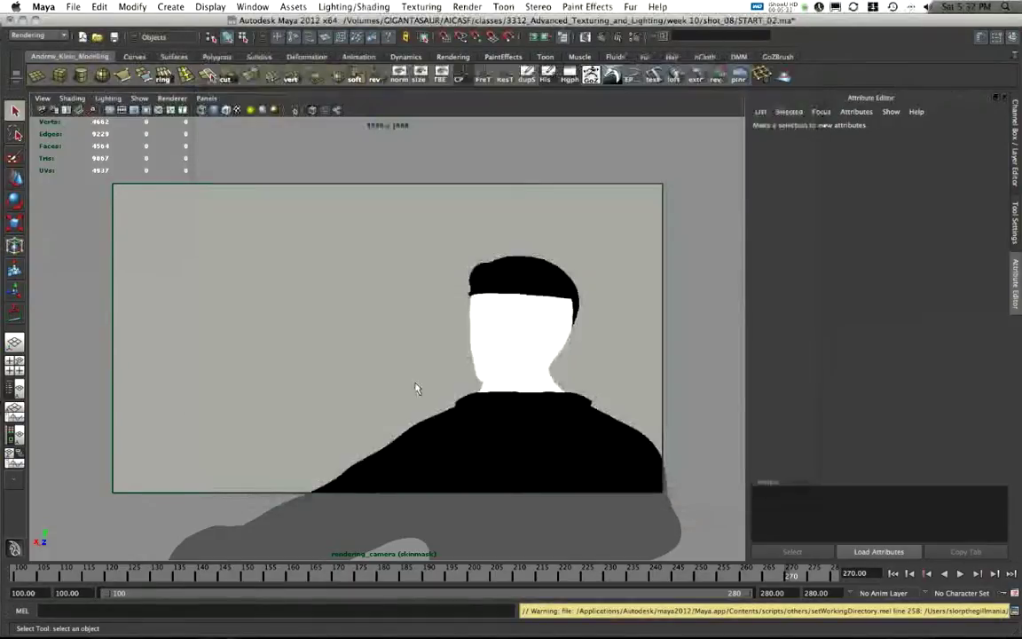
Save the current scene and open final_scene_truckinterior.ma from the week 10 "in truck" folder of the 3312 class
key("ctrl+s")
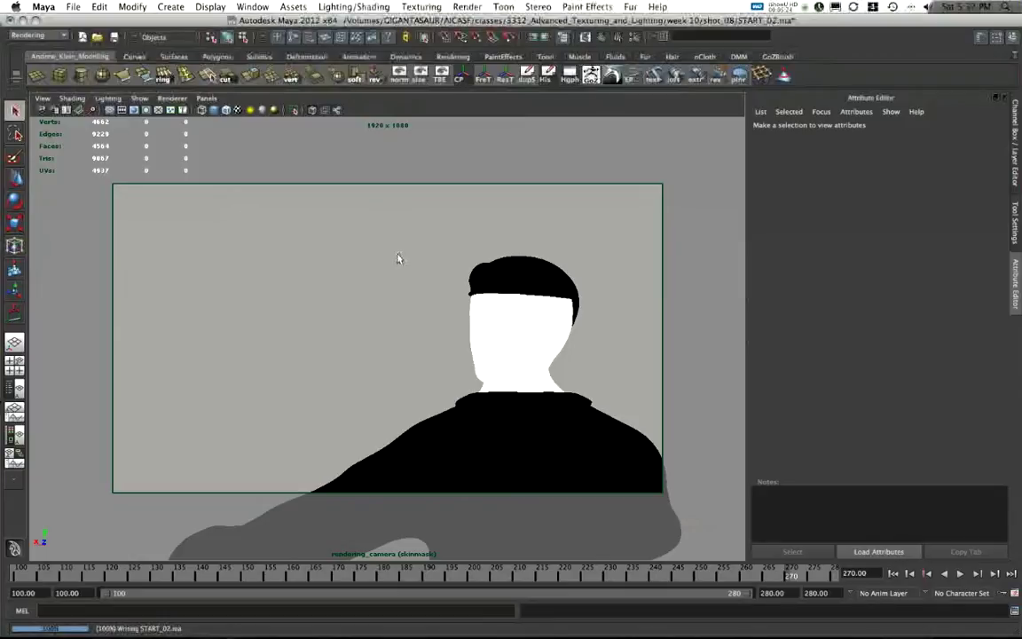
left_click(75, 7)
left_click(74, 38)
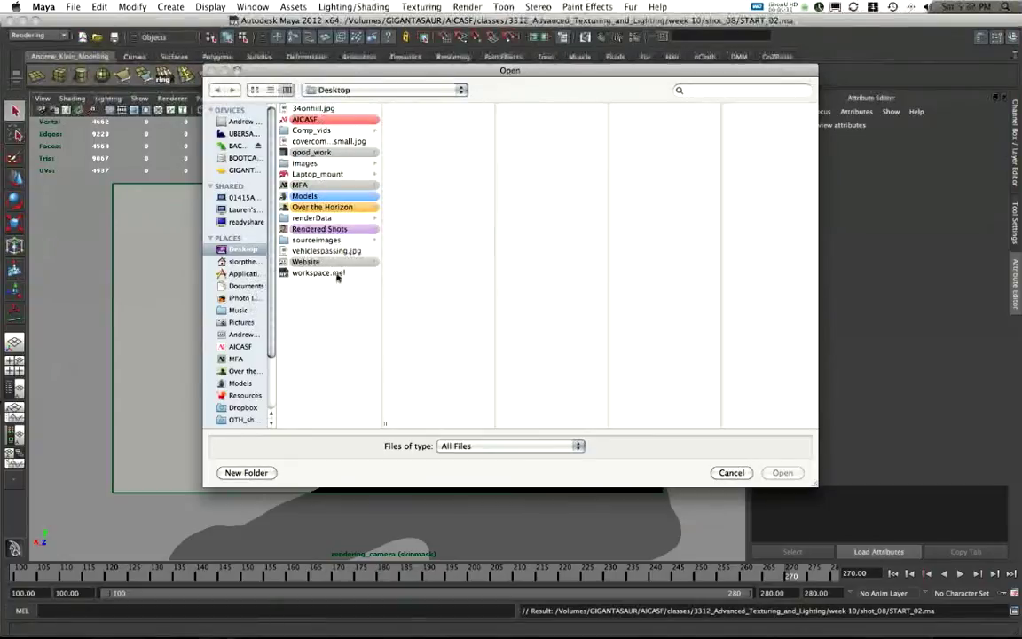
left_click(239, 347)
left_click(306, 121)
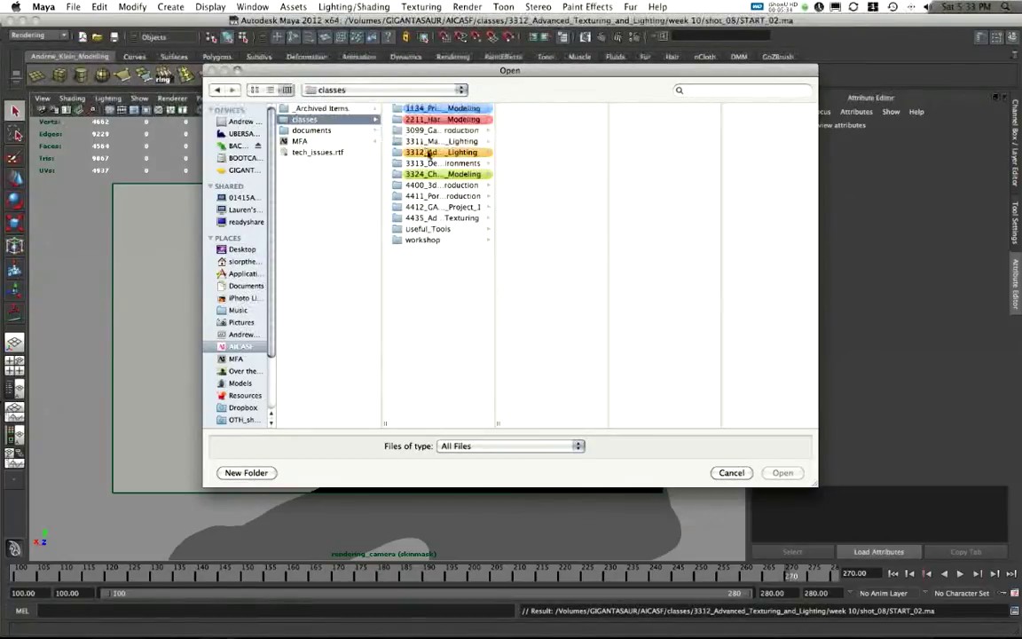
left_click(430, 153)
left_click(532, 241)
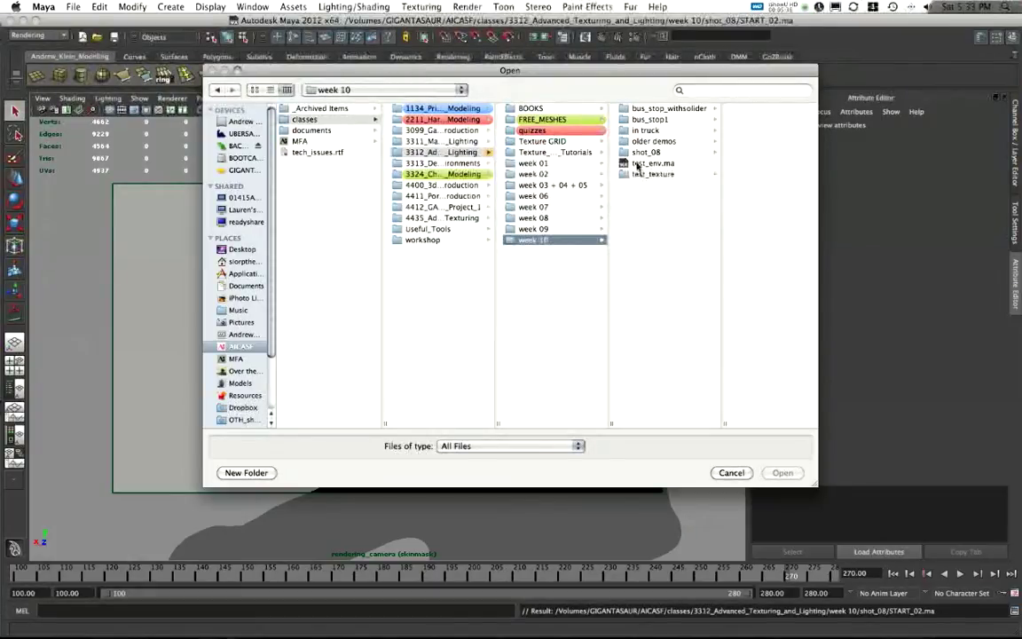
left_click(644, 133)
left_click(683, 107)
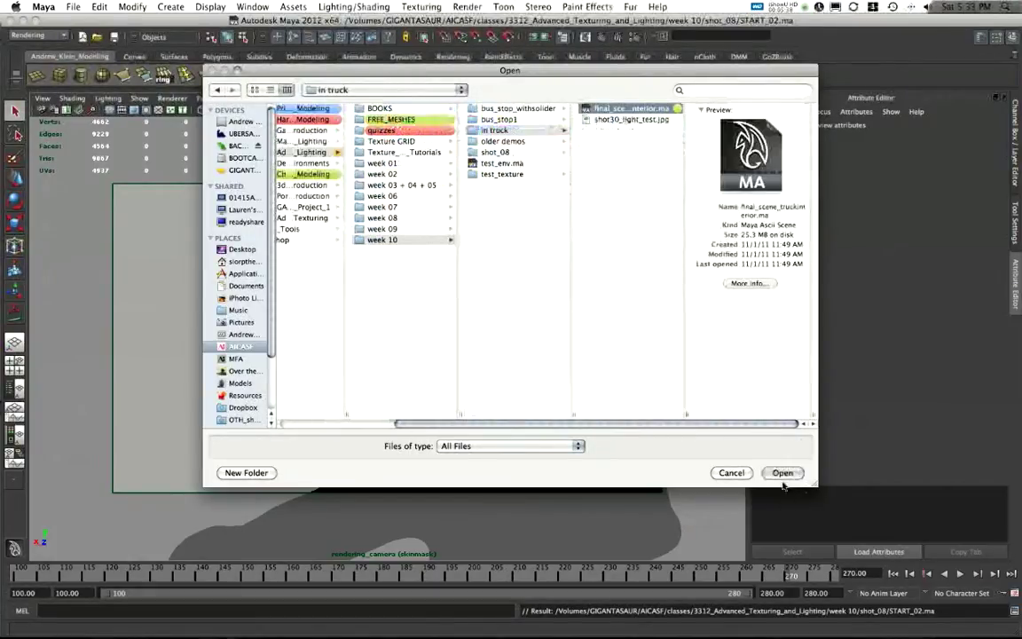
left_click(781, 473)
left_click(506, 335)
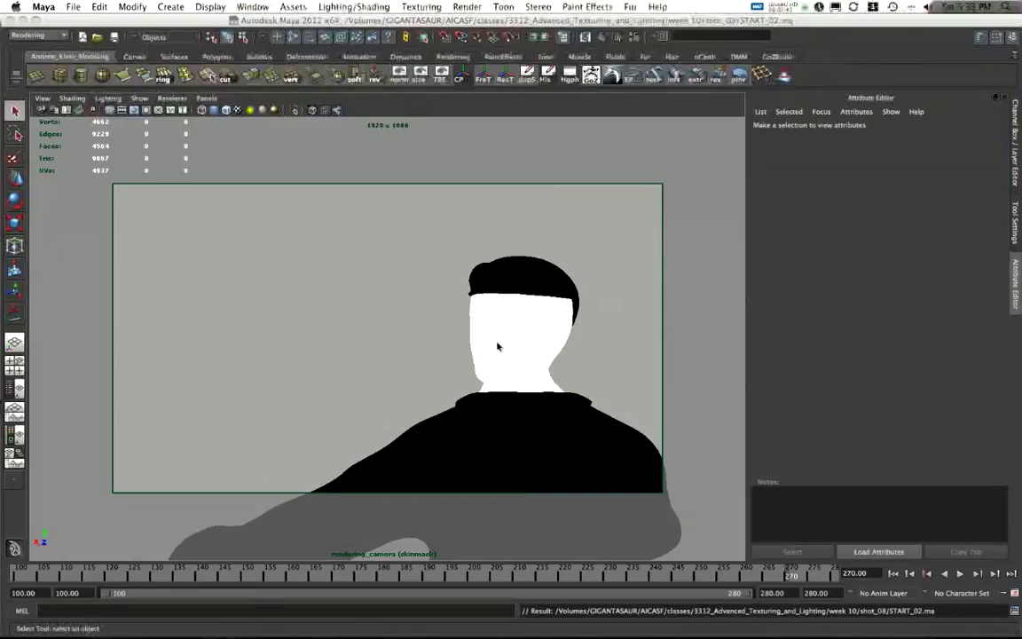
Switch to the Finder and preview the reference render shot30_light_test.jpg, then close the preview
key("super+Tab")
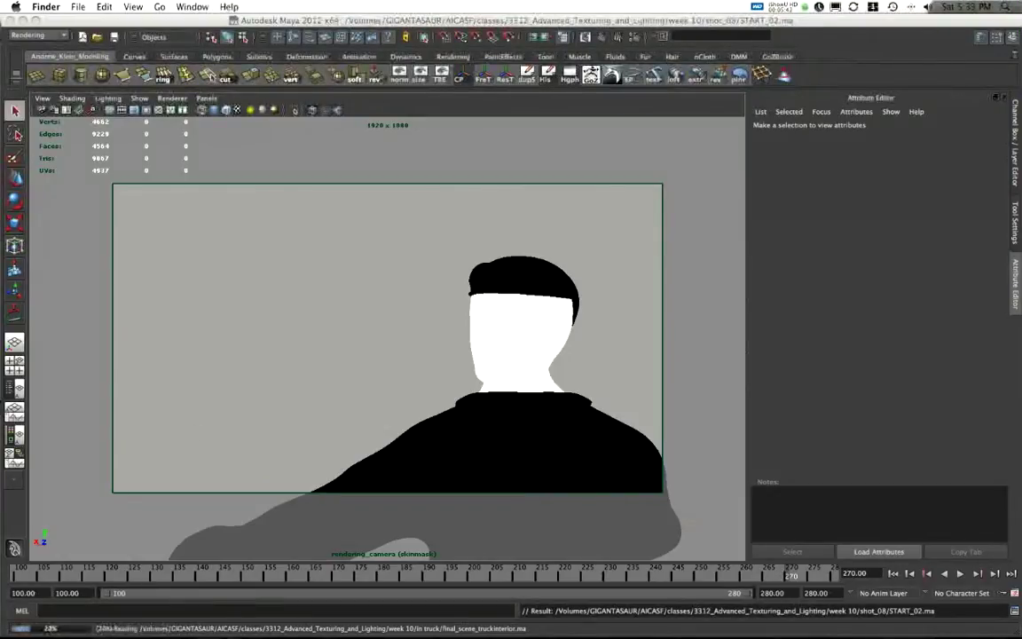
key("space")
left_click_drag(533, 50, 510, 101)
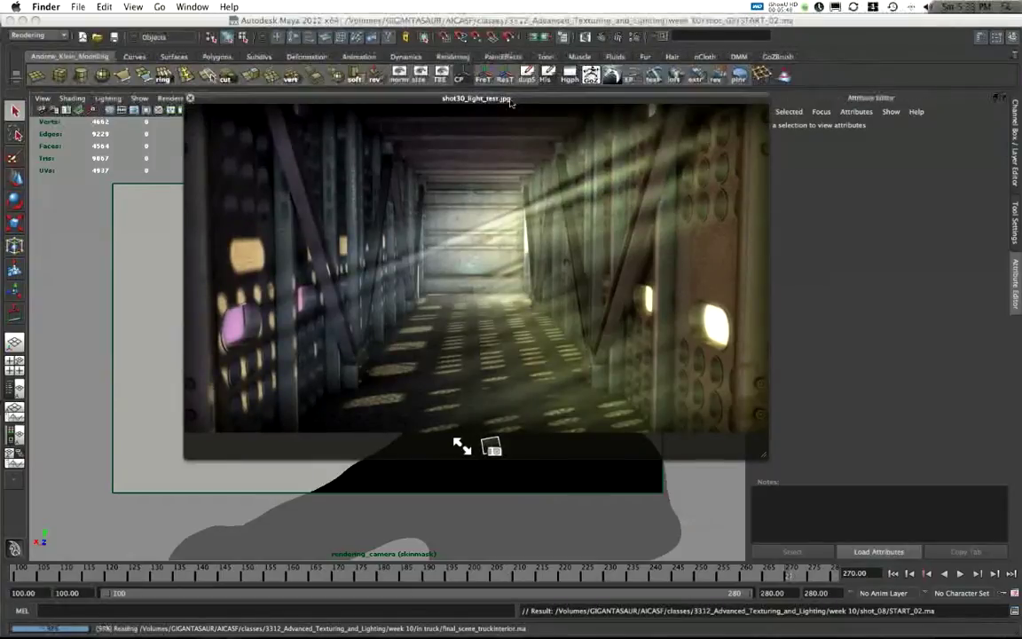
key("space")
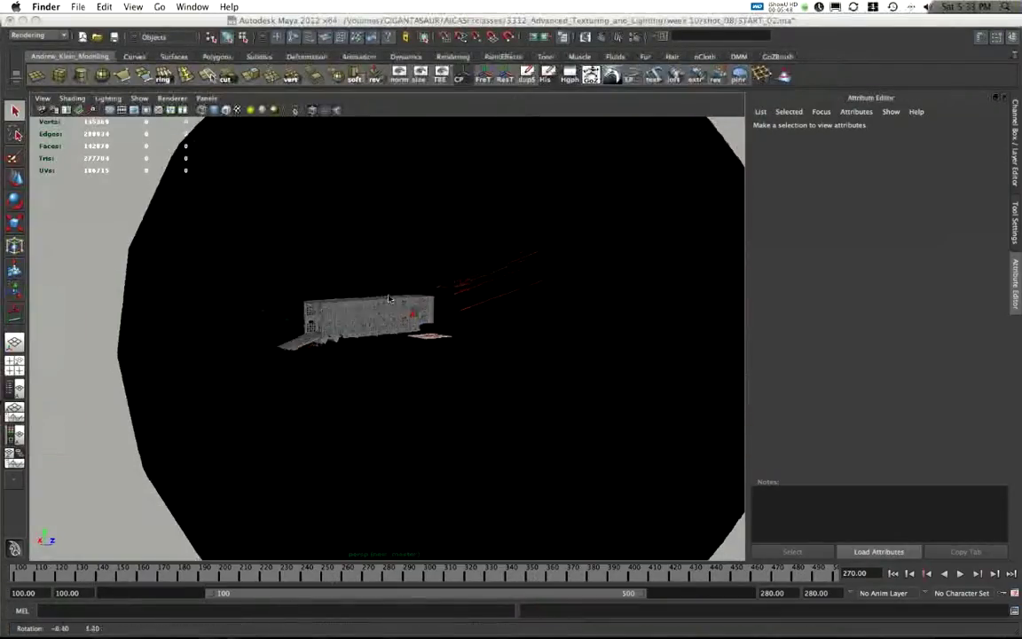
Look over the truck trailer from outside and close the Graph Editor
mouse_move(389, 299)
left_mouse_down("alt")
mouse_move(525, 290)
mouse_move(380, 288)
left_mouse_up("alt")
right_click_drag(381, 288, 521, 263, "alt")
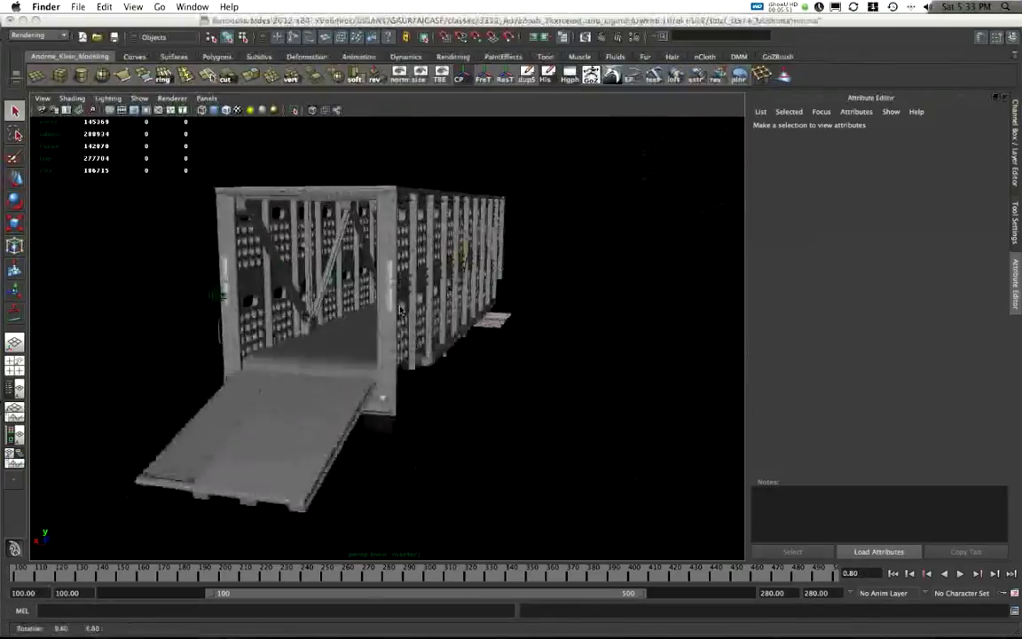
left_click_drag(221, 313, 350, 314, "alt")
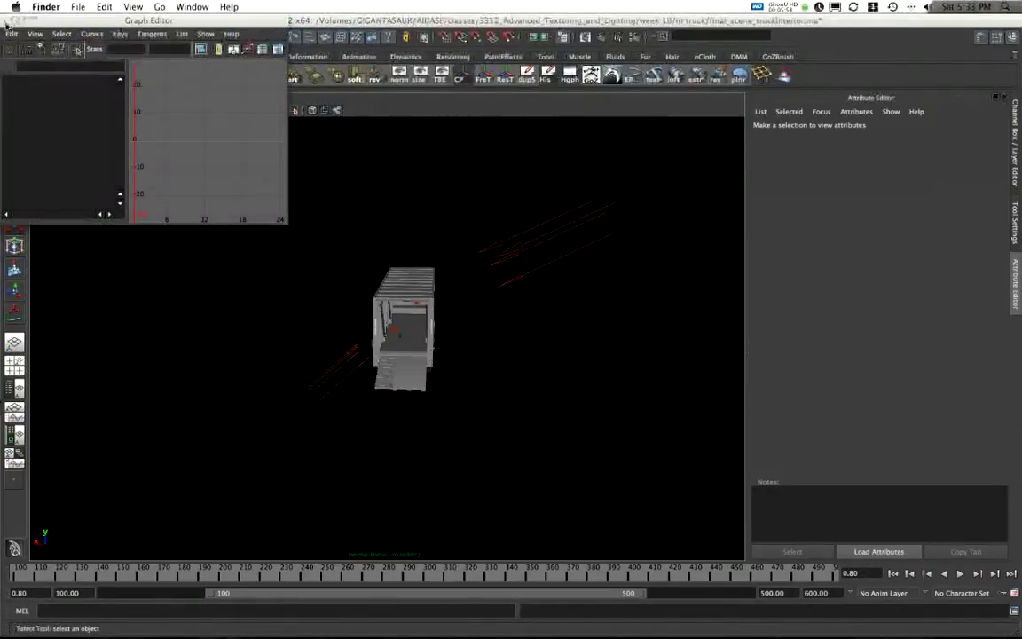
left_click(9, 20)
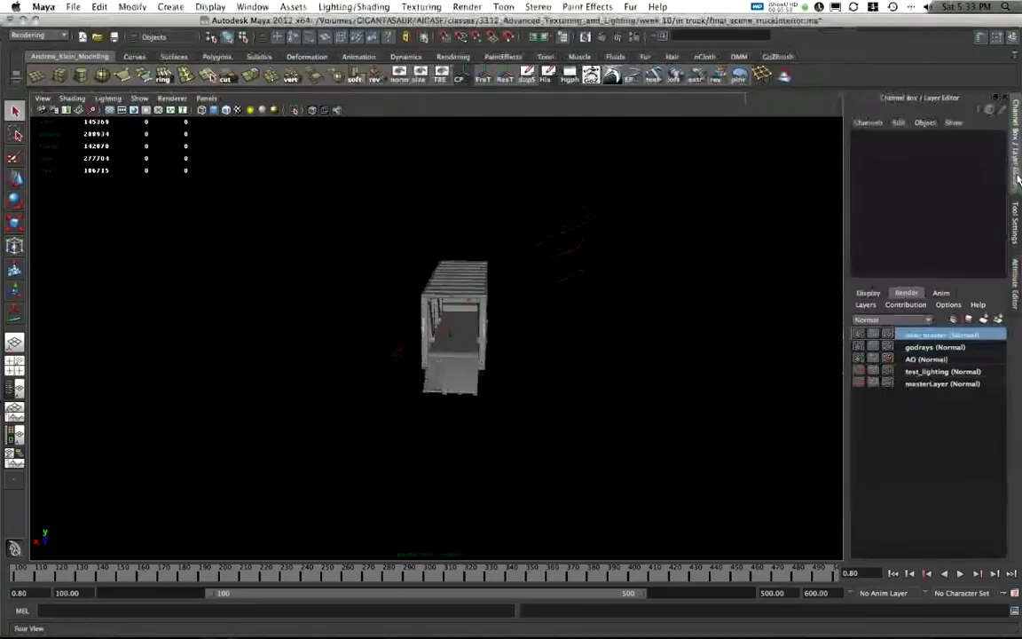
Toggle the visibility of the lights_and_camera and truck_trailer display layers to check what each one contains
left_click(869, 292)
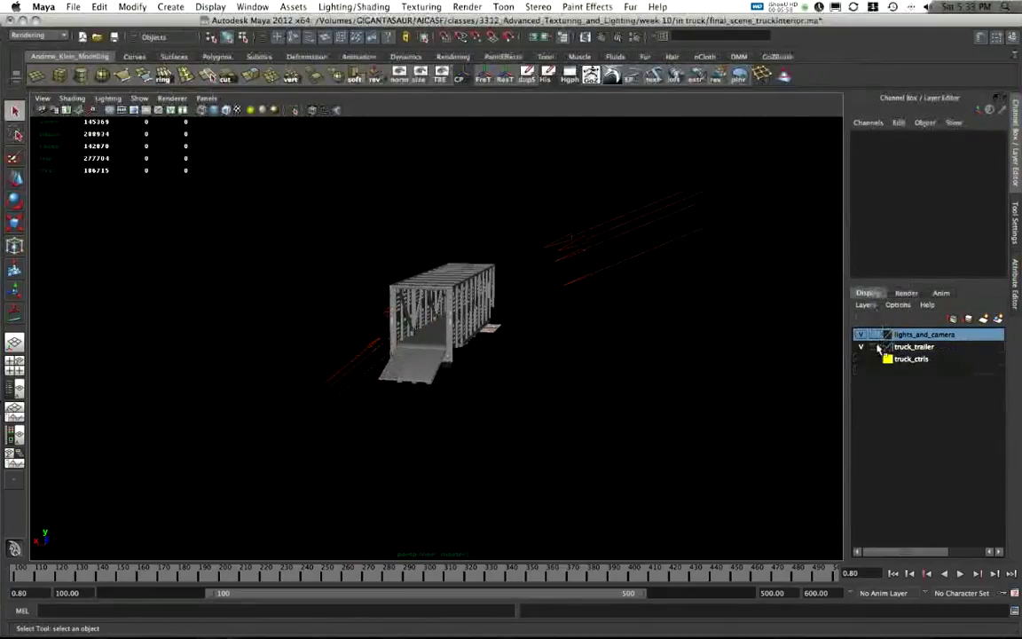
left_click_drag(613, 334, 649, 332, "alt")
left_click(860, 335)
left_click_drag(522, 286, 639, 321, "alt")
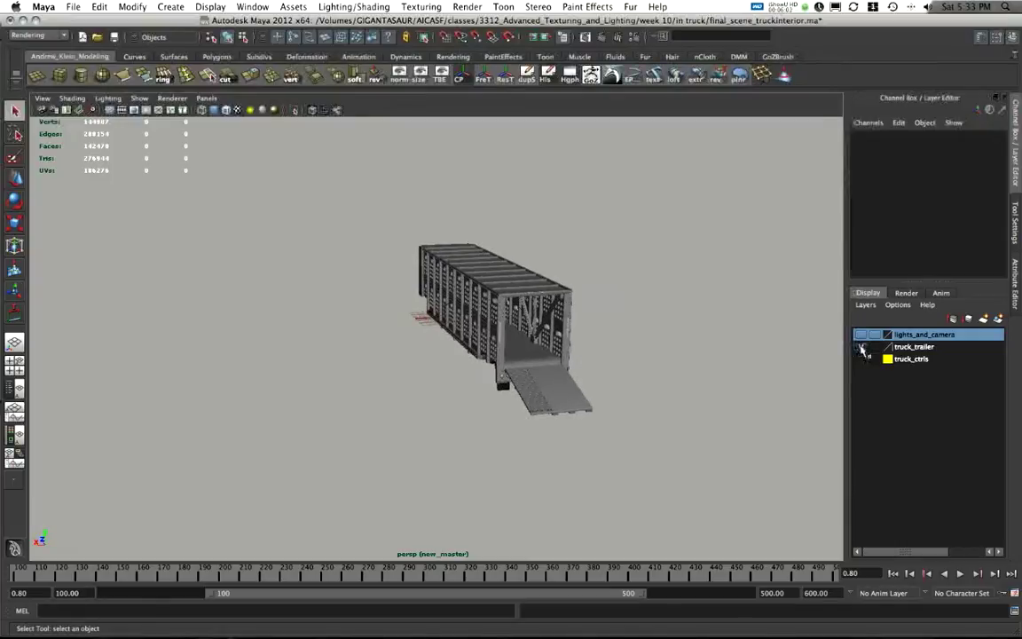
left_click(861, 347)
left_click(861, 347)
left_click_drag(777, 326, 675, 313, "alt")
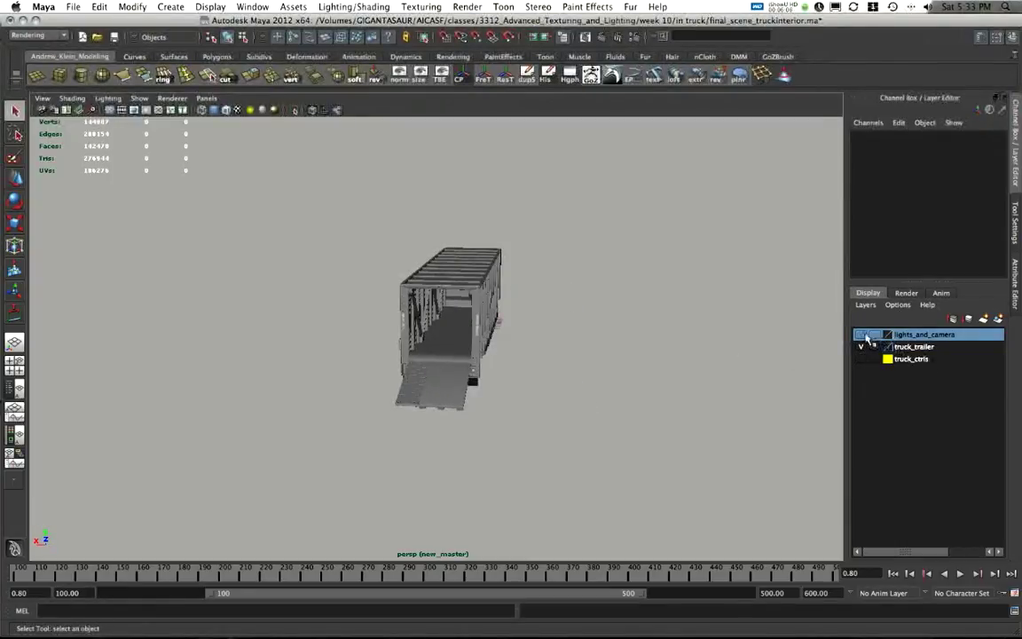
left_click(862, 336)
Select the large environment sphere around the truck and show its attributes
right_click_drag(758, 285, 526, 177, "alt")
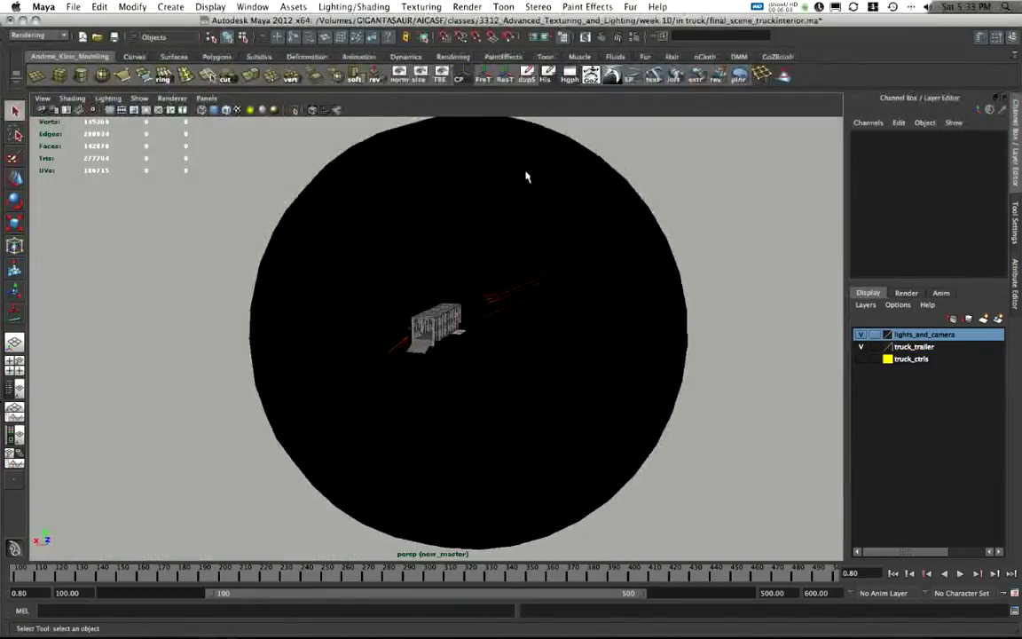
left_click(676, 282)
left_click_drag(676, 282, 641, 298, "alt")
left_click(636, 235)
left_click(641, 259)
right_click_drag(641, 298, 796, 319, "alt")
left_click(1015, 225)
left_click(1016, 273)
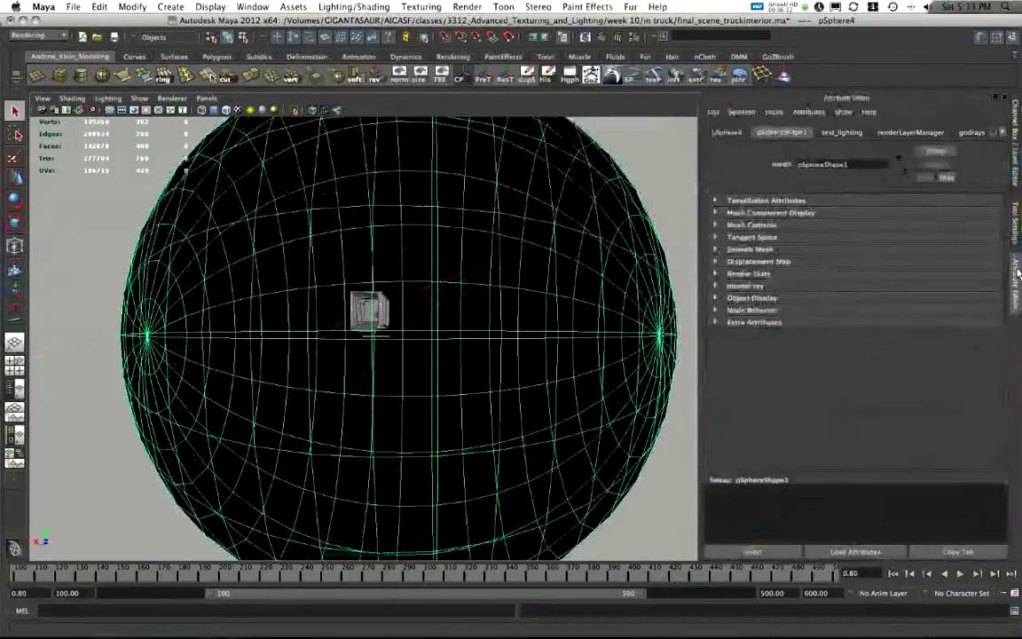
Open the environment sphere's surface shader and inspect the ramp connected to its Out Color
left_click(1003, 132)
left_click(1004, 132)
left_click(1003, 132)
left_click(1003, 132)
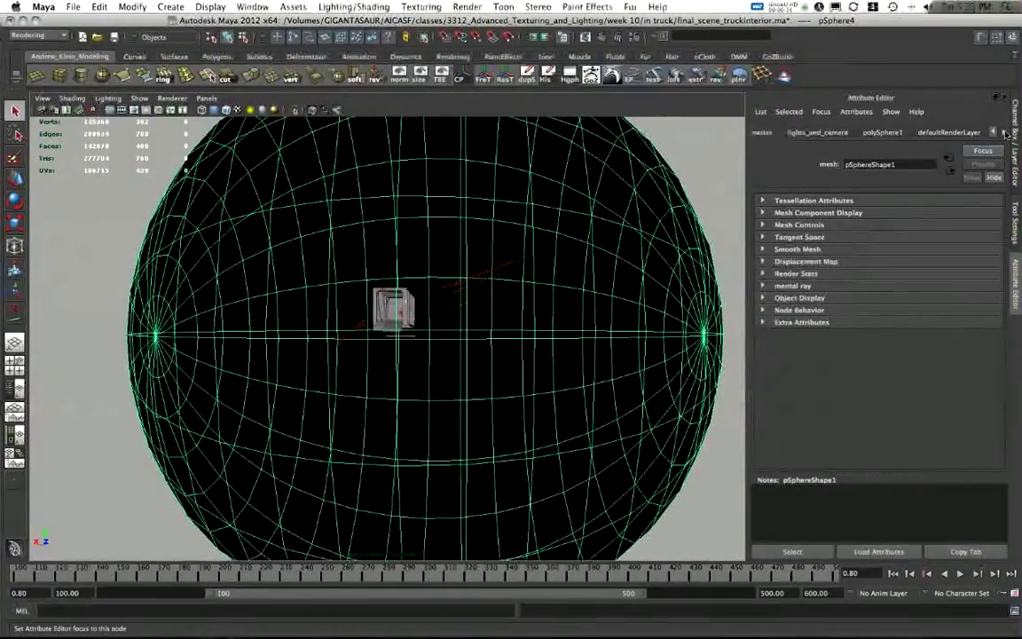
left_click(1003, 133)
left_click(979, 134)
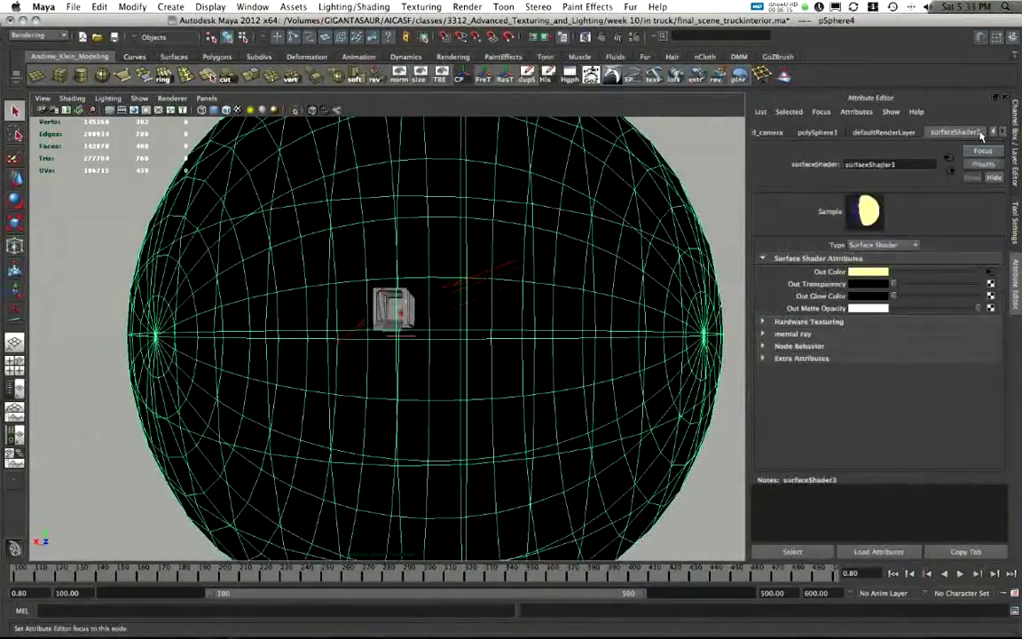
left_click(991, 272)
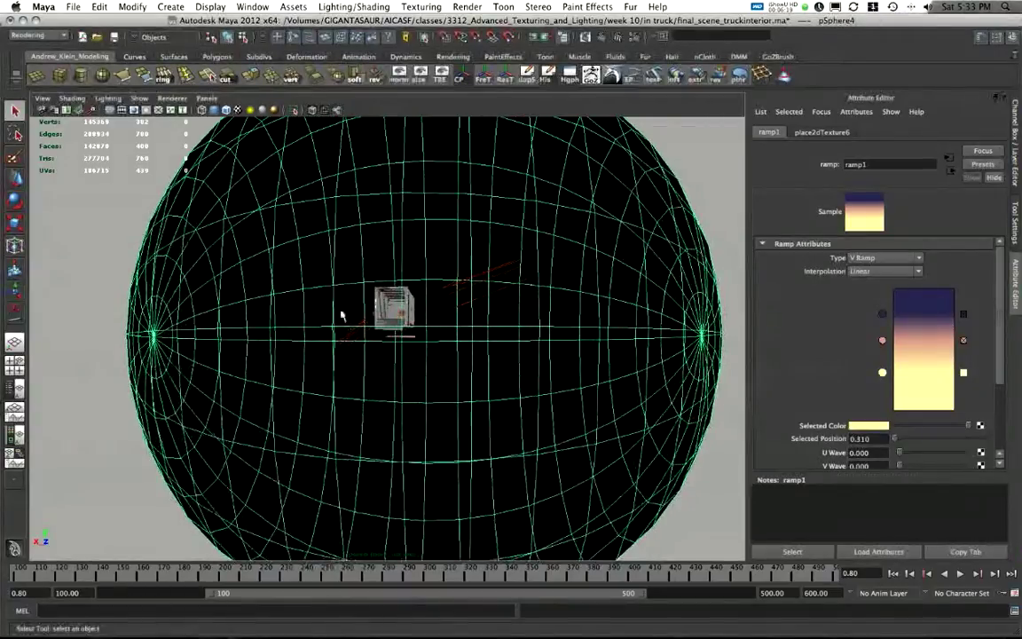
Preview shot30_light_test.jpg in the Finder again to compare the lighting with the ramp colors
key("super+Tab")
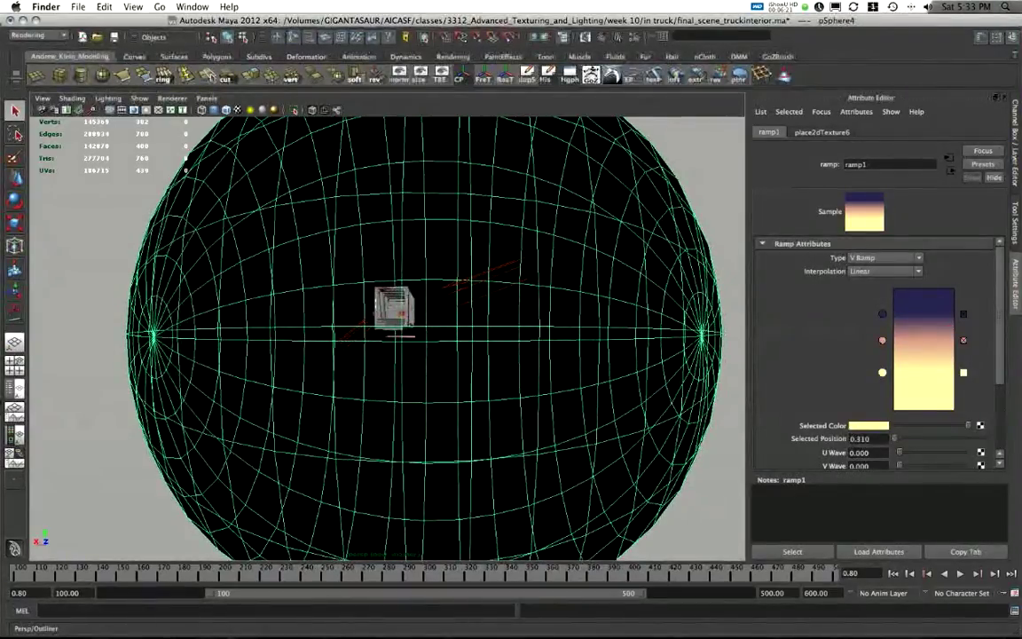
key("space")
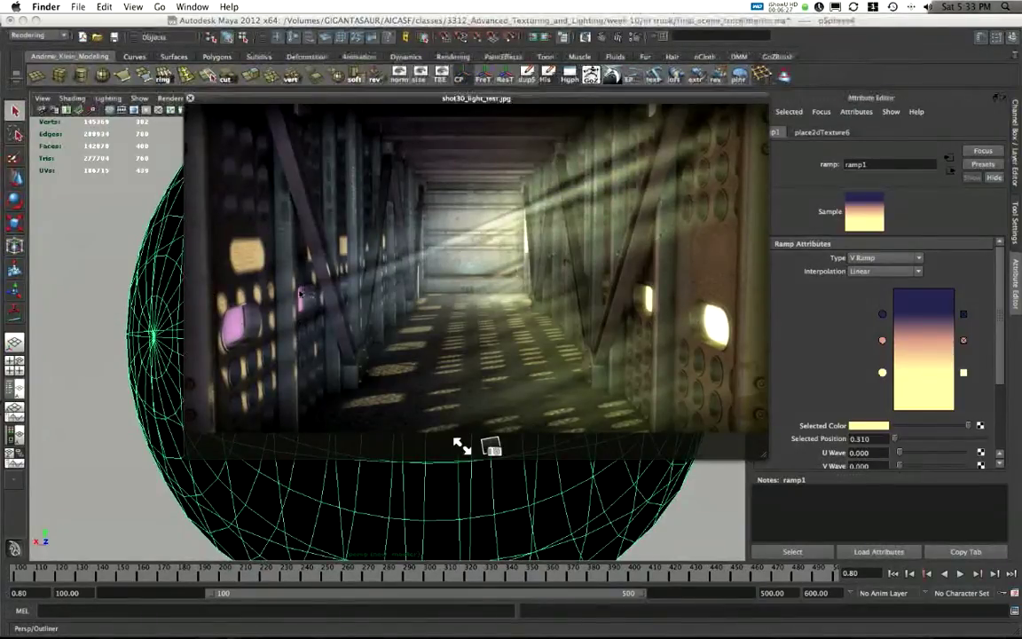
key("space")
Deselect the sphere, bring back the layer editor, and switch to the masterLayer render layer
left_click_drag(444, 288, 546, 324, "alt")
right_click_drag(546, 324, 543, 309, "alt")
left_click(682, 187)
left_click_drag(681, 192, 596, 250, "alt")
right_click_drag(596, 252, 615, 349, "alt")
left_click_drag(638, 297, 668, 228, "alt")
left_click(1015, 149)
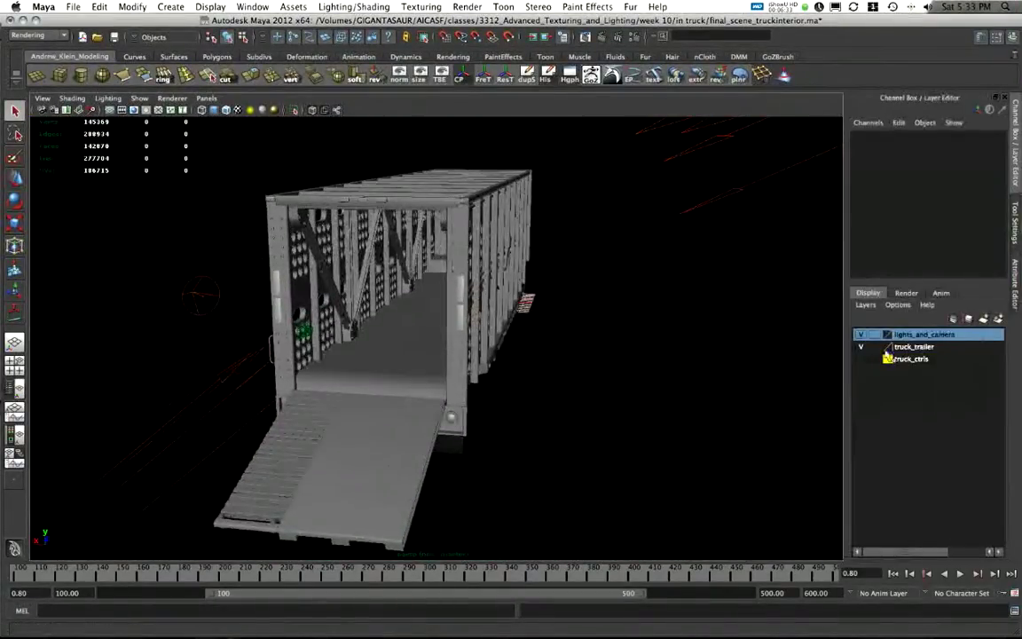
left_click_drag(548, 282, 593, 276, "alt")
left_click(908, 293)
left_click_drag(736, 351, 630, 348, "alt")
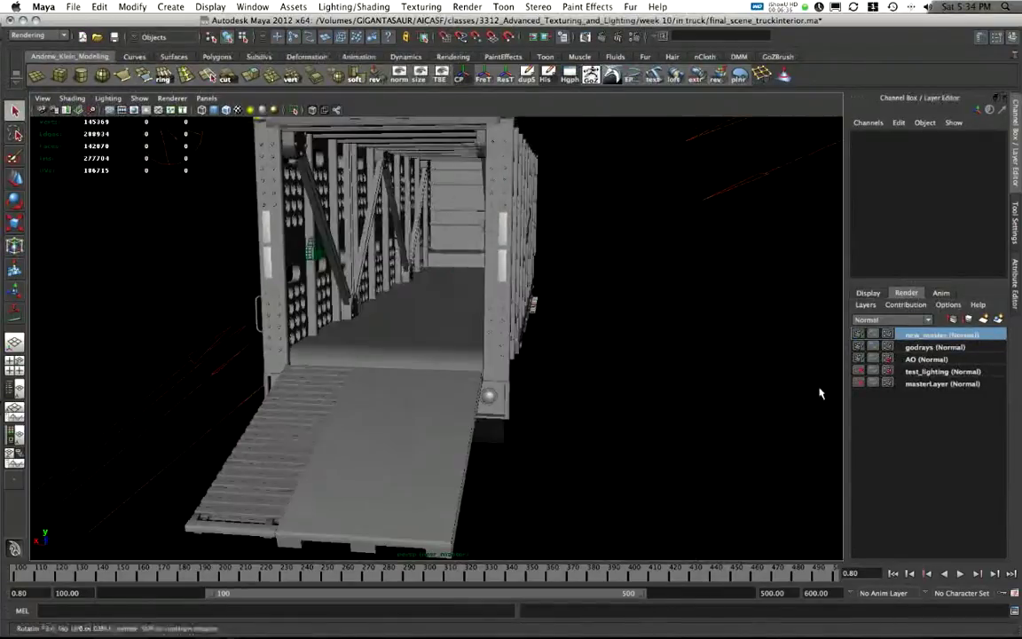
left_click(928, 385)
Examine the light-ray geometry running through the truck trailer from several angles
right_click_drag(517, 334, 449, 331, "alt")
left_click_drag(450, 331, 620, 314, "alt")
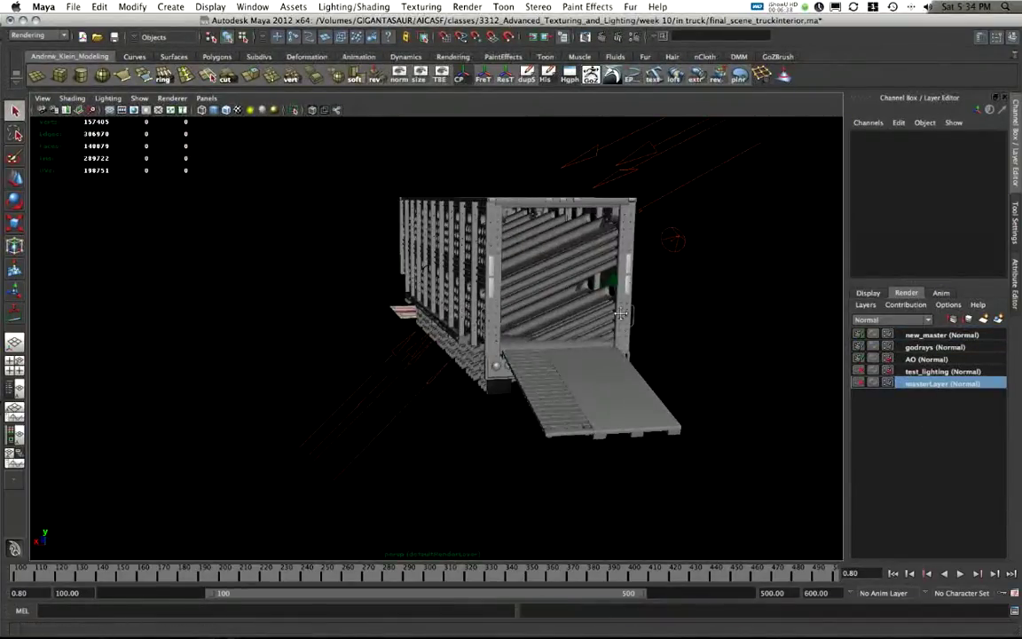
right_click_drag(621, 313, 547, 334, "alt")
key("q")
right_click_drag(459, 313, 399, 312, "alt")
left_click_drag(448, 310, 418, 307, "alt")
right_click_drag(333, 311, 361, 310, "alt")
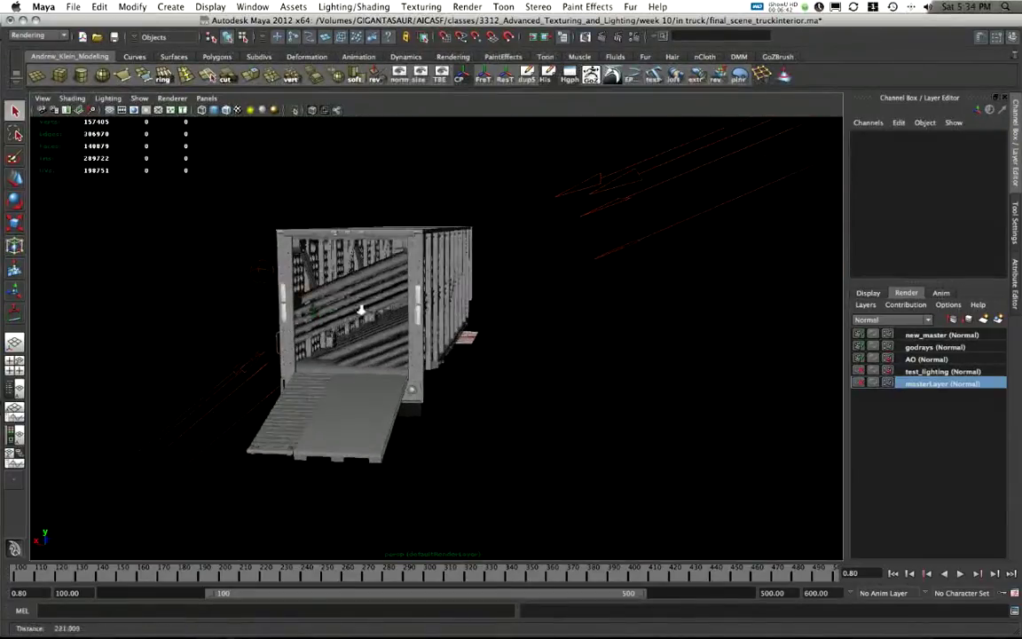
Set the lights_and_camera display layer to template
left_click(361, 299)
left_click_drag(385, 291, 479, 321, "alt")
left_click(869, 293)
left_click(876, 336)
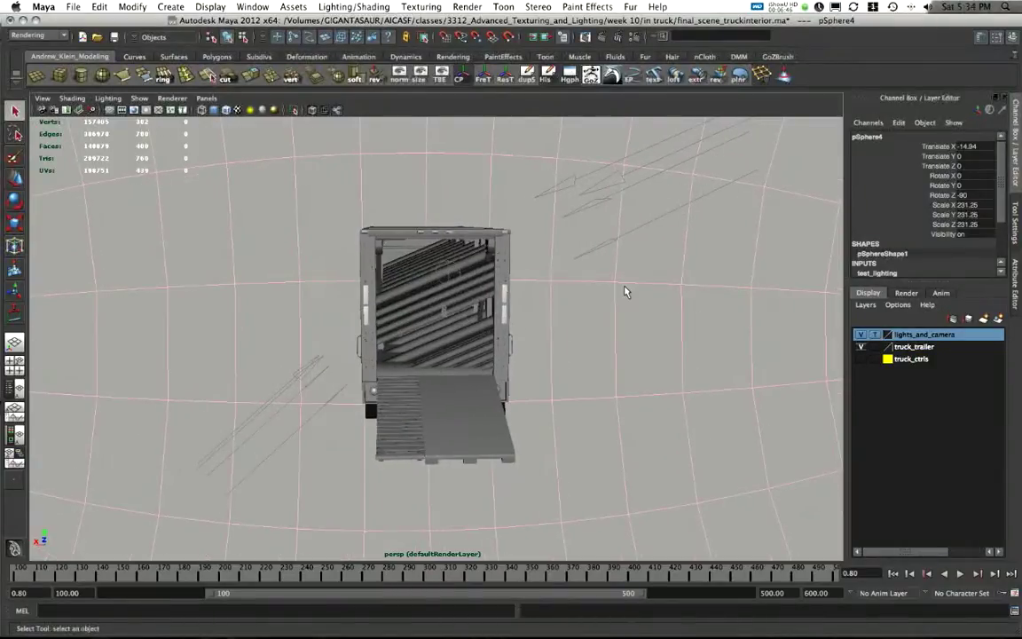
Isolate the god_Rays mesh inside the trailer and examine its shape from several angles
left_click(624, 288)
left_click(420, 276)
left_click(295, 111)
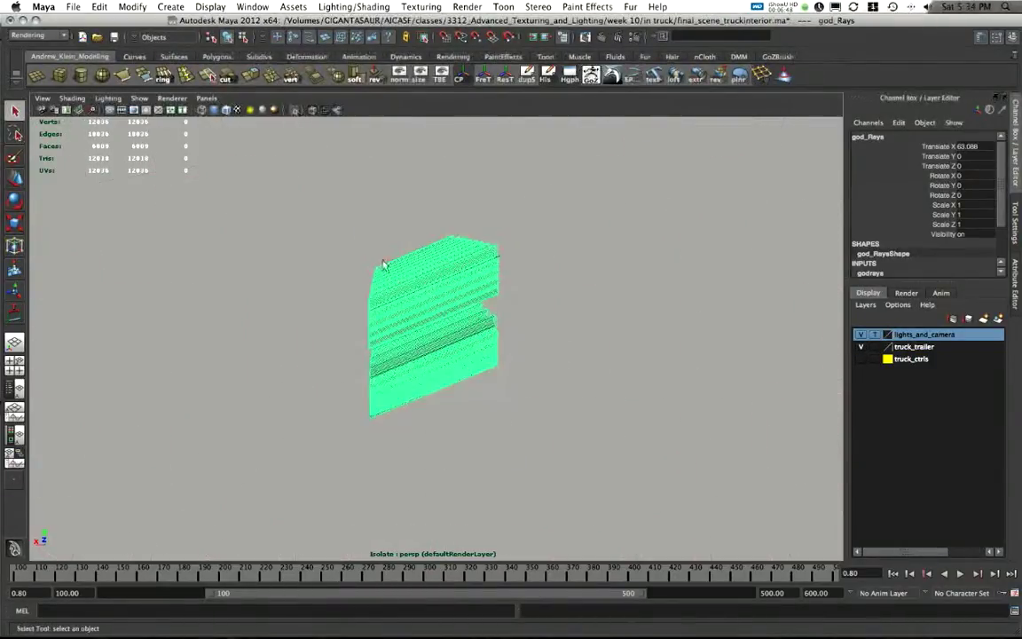
left_click_drag(383, 265, 488, 282, "alt")
left_click(426, 400)
left_click_drag(355, 310, 344, 294, "alt")
right_click_drag(344, 294, 501, 370, "alt")
left_click_drag(502, 373, 753, 355, "alt")
left_click(486, 365)
left_click(753, 355)
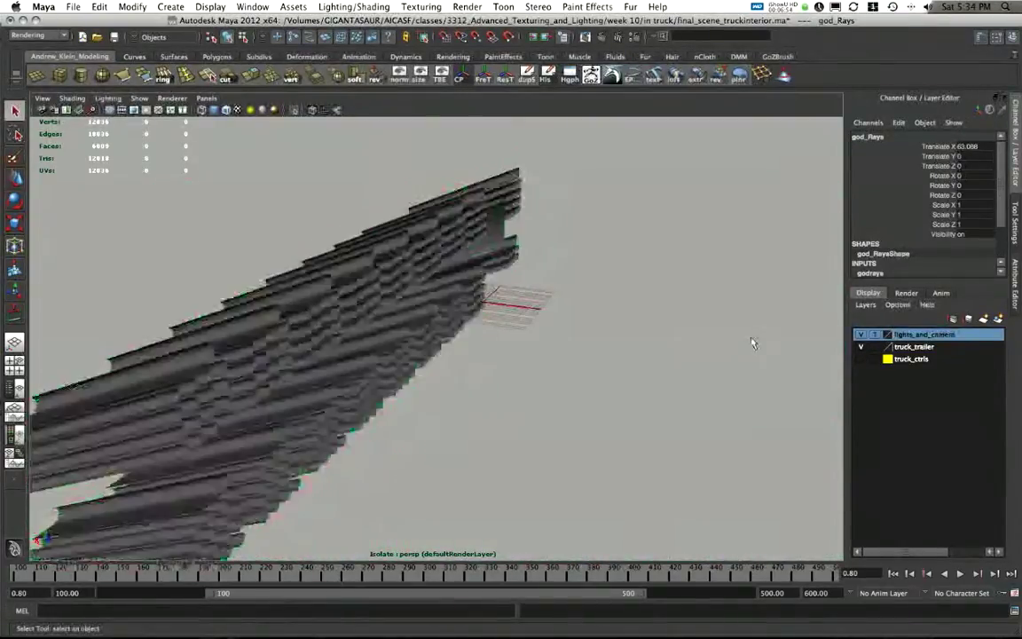
Leave the isolated view of god_Rays and select a perforated side panel of the trailer to examine its holes
left_click(311, 110)
left_click(311, 111)
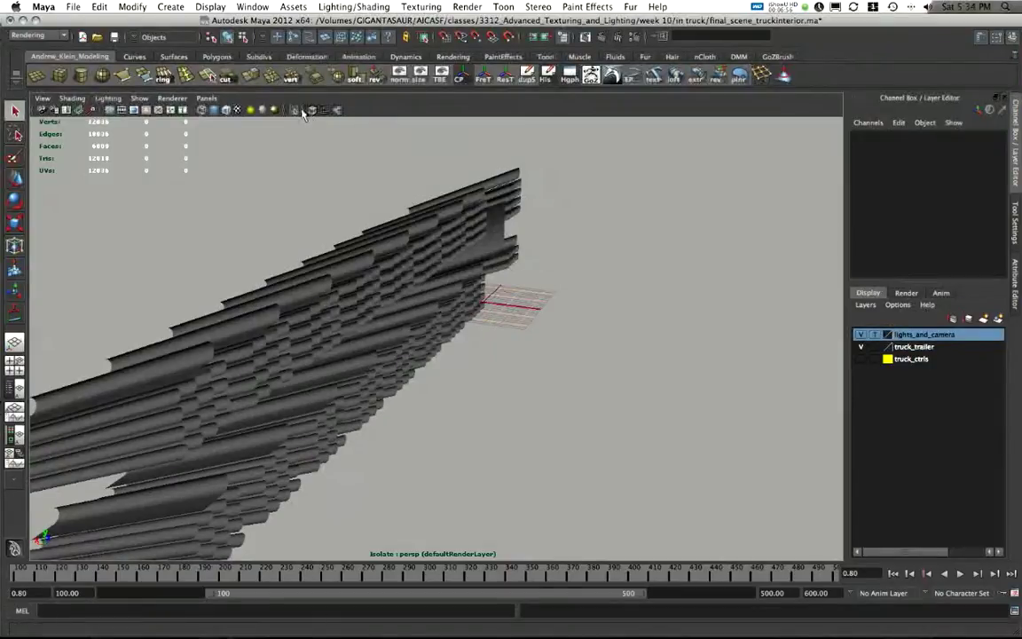
left_click(295, 111)
left_click(452, 254)
left_click_drag(465, 255, 376, 238, "alt")
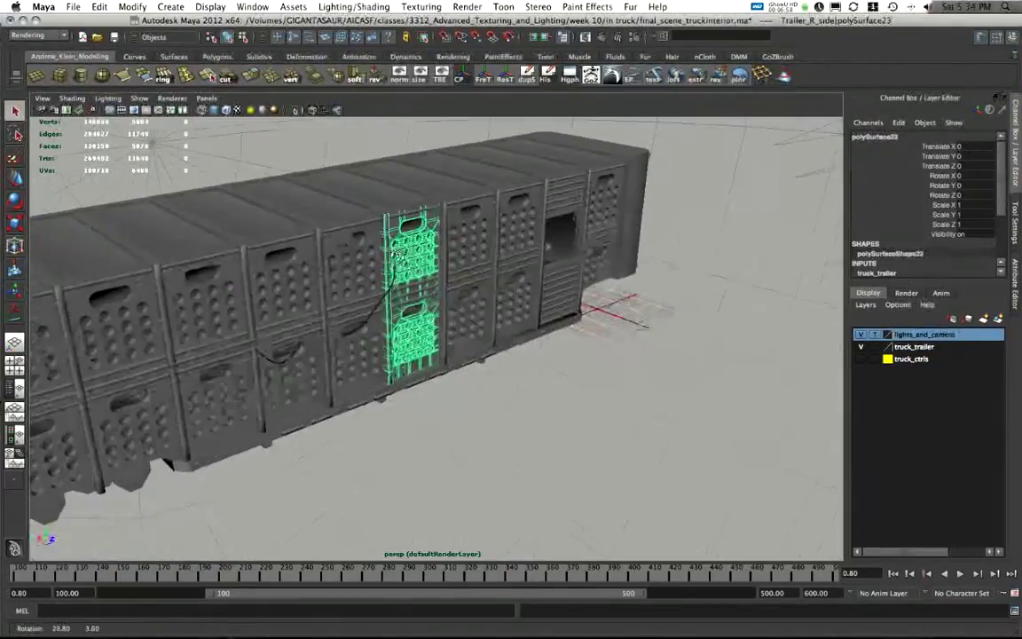
Isolate the selected perforated trailer side panel, examine its holes up close, and return to the full scene
left_click(295, 111)
right_click_drag(305, 197, 492, 285, "alt")
middle_click_drag(351, 160, 401, 294, "alt")
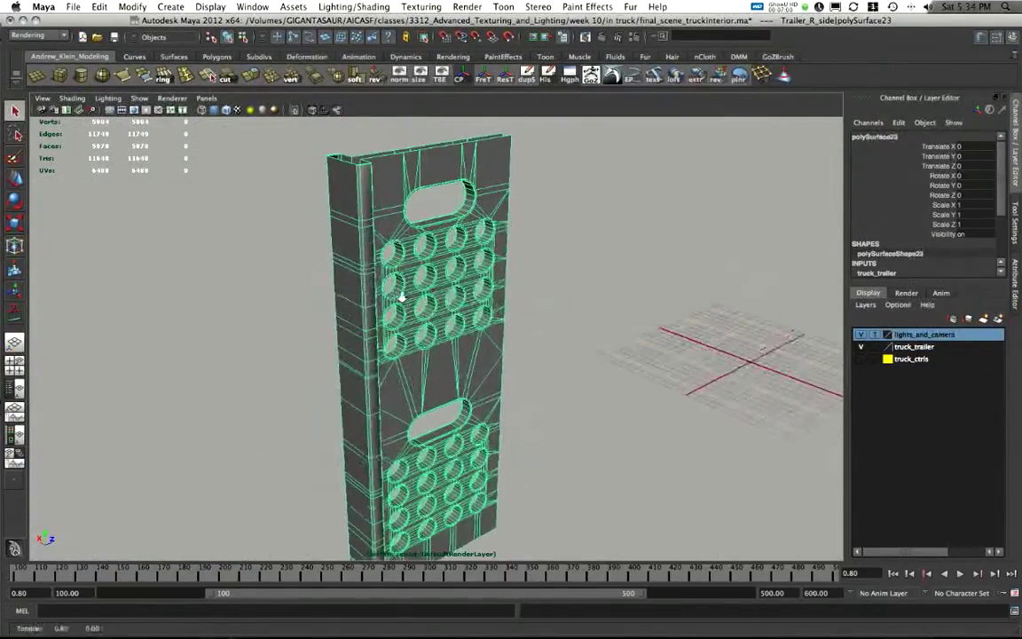
right_click_drag(401, 295, 417, 299, "alt")
left_click_drag(440, 223, 474, 223, "alt")
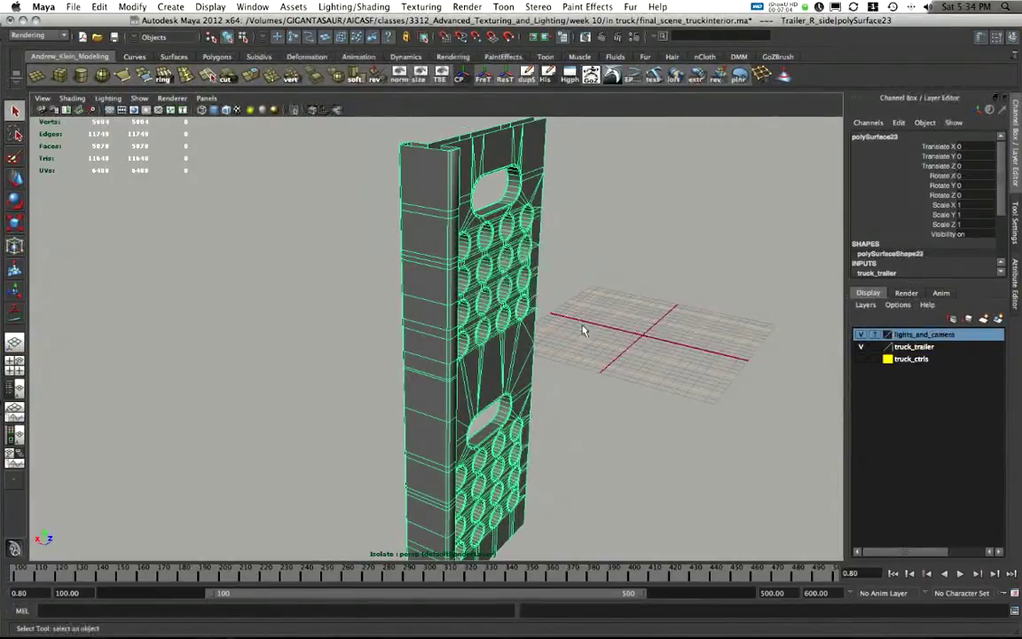
left_click_drag(583, 330, 321, 113, "alt")
left_click(295, 110)
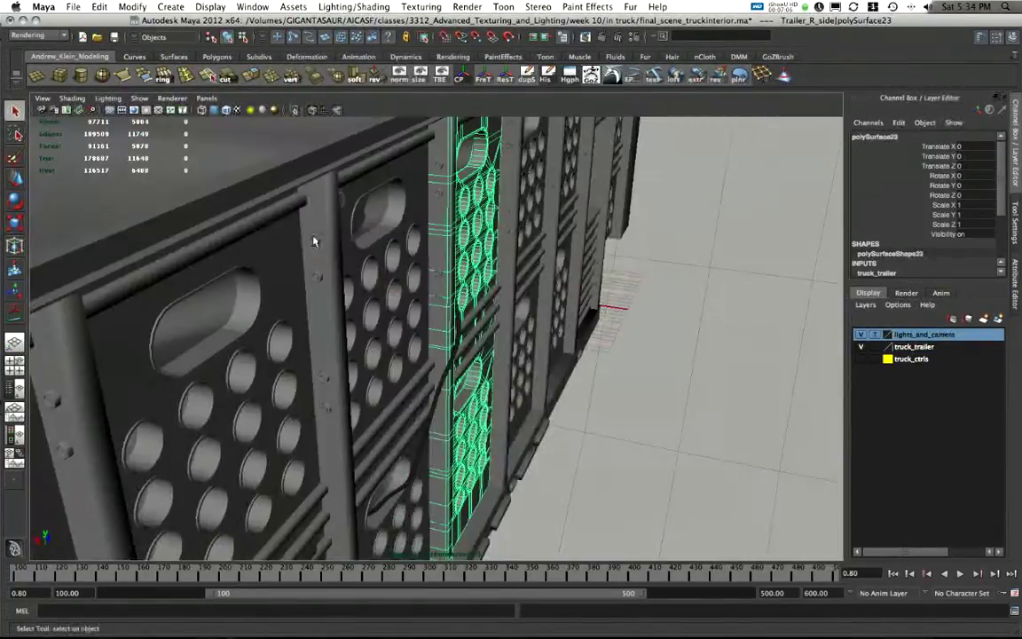
Isolate the god_Rays mesh inside the trailer and deselect it to show its plain shading
left_click_drag(312, 235, 451, 239, "alt")
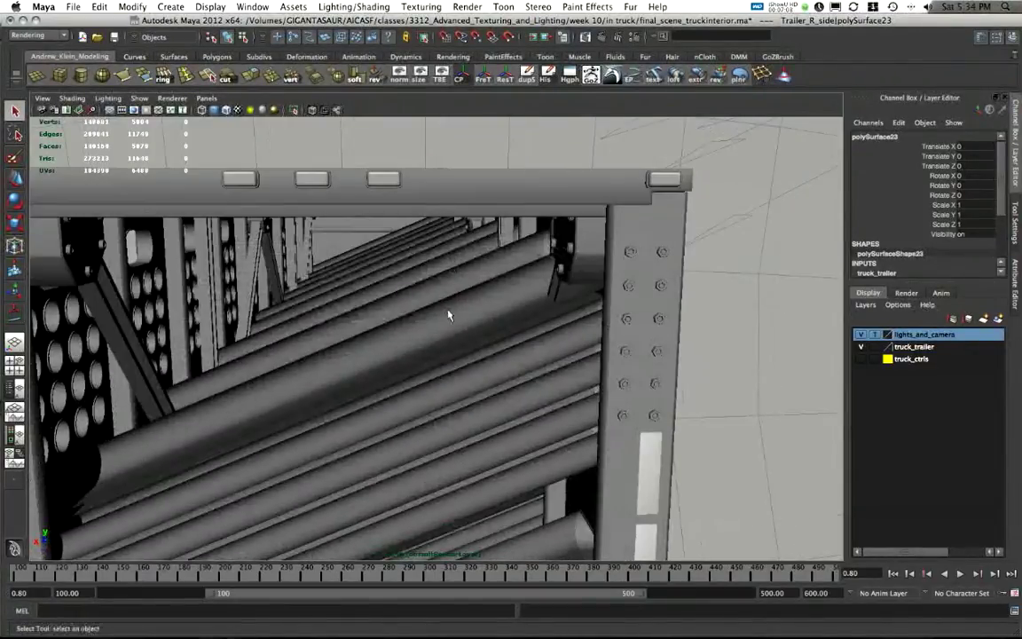
left_click(450, 314)
left_click_drag(450, 315, 448, 307, "alt")
right_click_drag(448, 307, 355, 263, "alt")
left_click(294, 111)
left_click(650, 289)
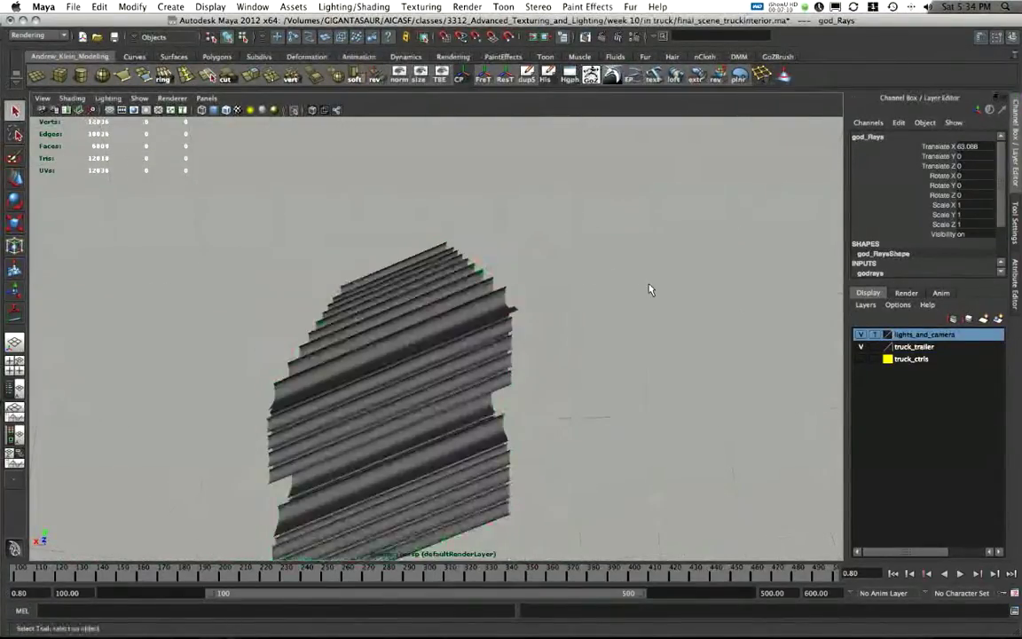
Examine the isolated light-ray tubes from the side, front and close up to compare their visible and hidden faces
left_click_drag(650, 289, 448, 412, "alt")
middle_click_drag(350, 356, 472, 355, "alt")
left_click_drag(443, 346, 474, 363, "alt")
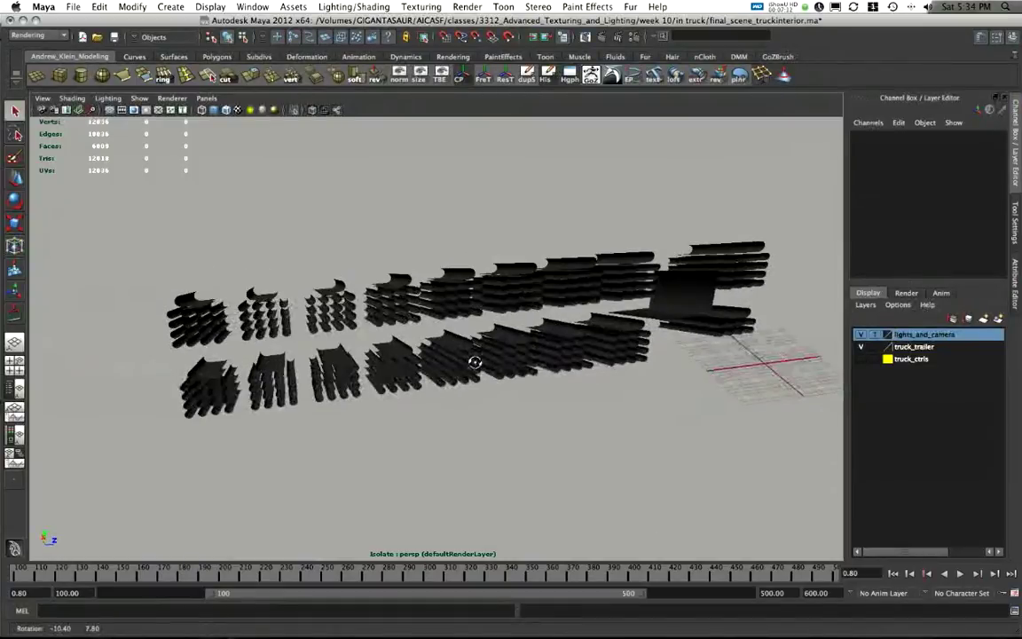
right_click_drag(311, 351, 399, 340, "alt")
left_click_drag(710, 280, 612, 288, "alt")
middle_click_drag(612, 289, 372, 237, "alt")
left_click_drag(373, 237, 700, 345, "alt")
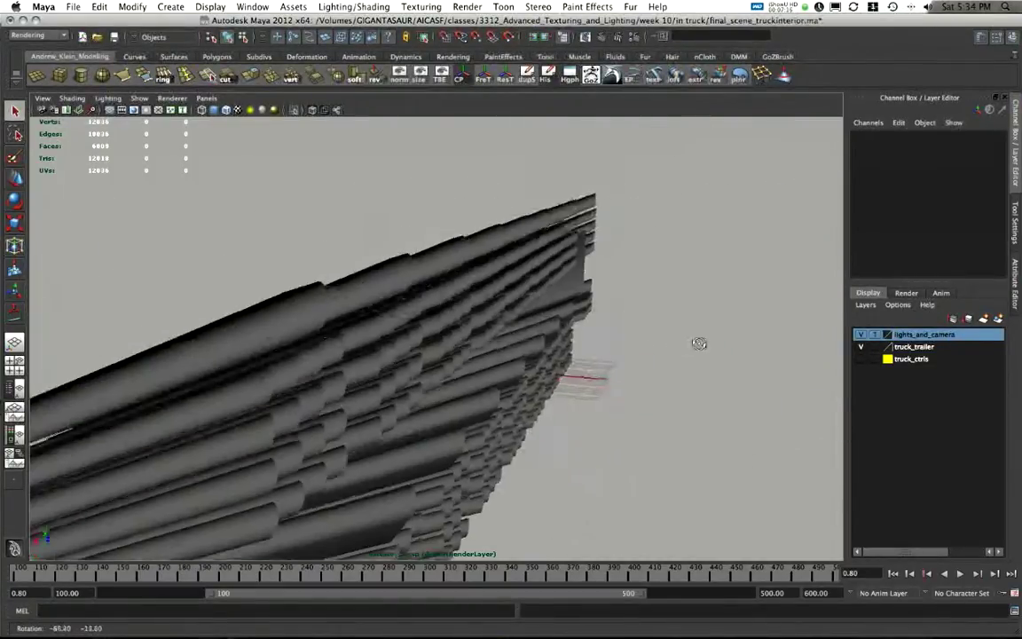
right_click_drag(700, 344, 470, 386, "alt")
Select the god_Rays mesh and open the Render Stats attributes of god_RaysShape
left_click(486, 367)
left_click_drag(539, 467, 548, 321, "alt")
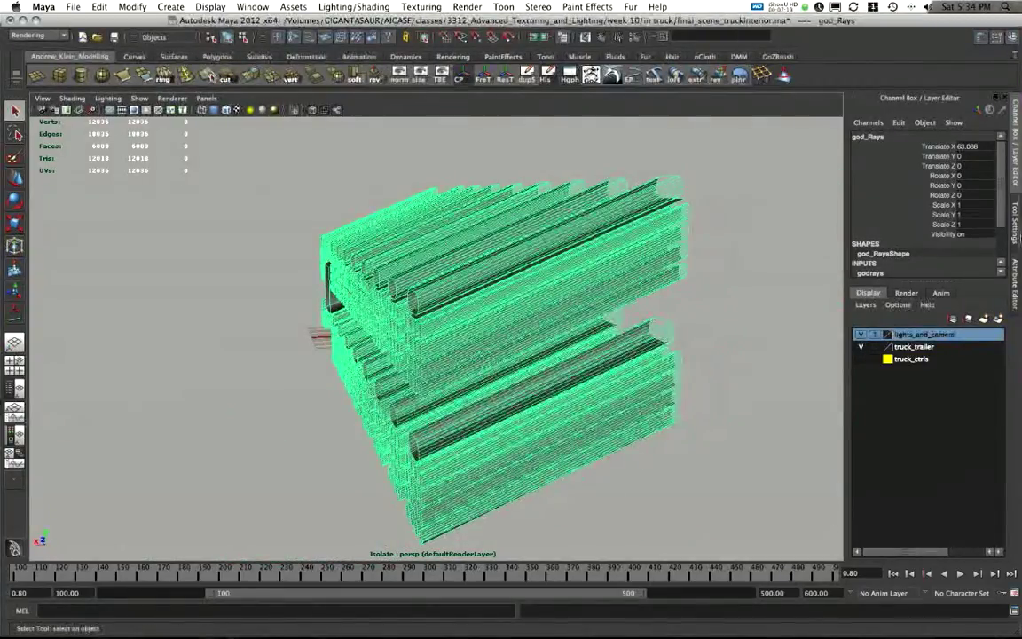
left_click(1016, 282)
left_click_drag(678, 251, 502, 235, "alt")
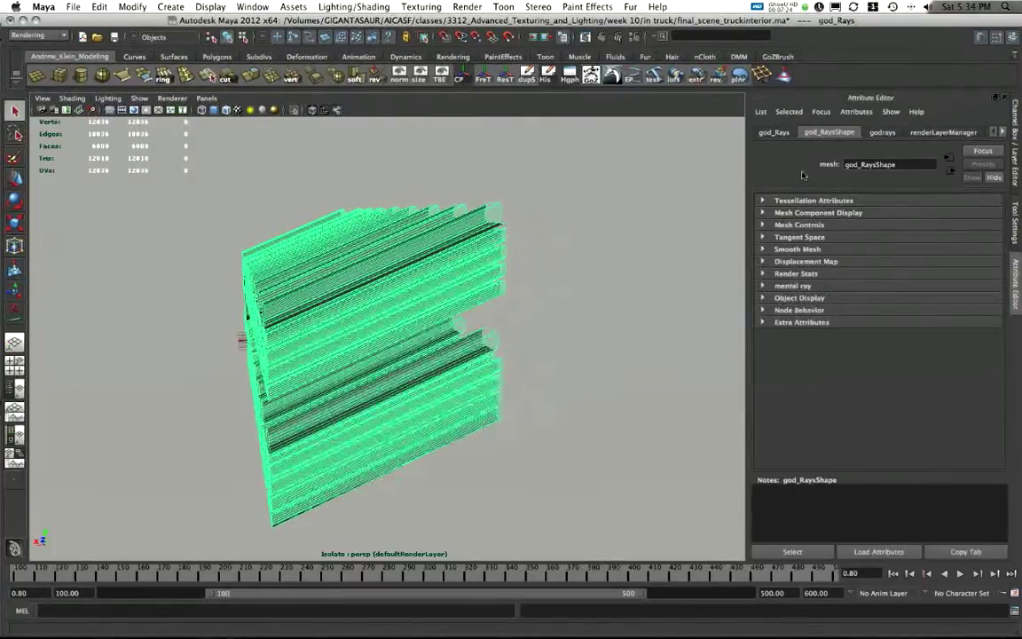
left_click(761, 274)
left_click_drag(550, 313, 462, 284, "alt")
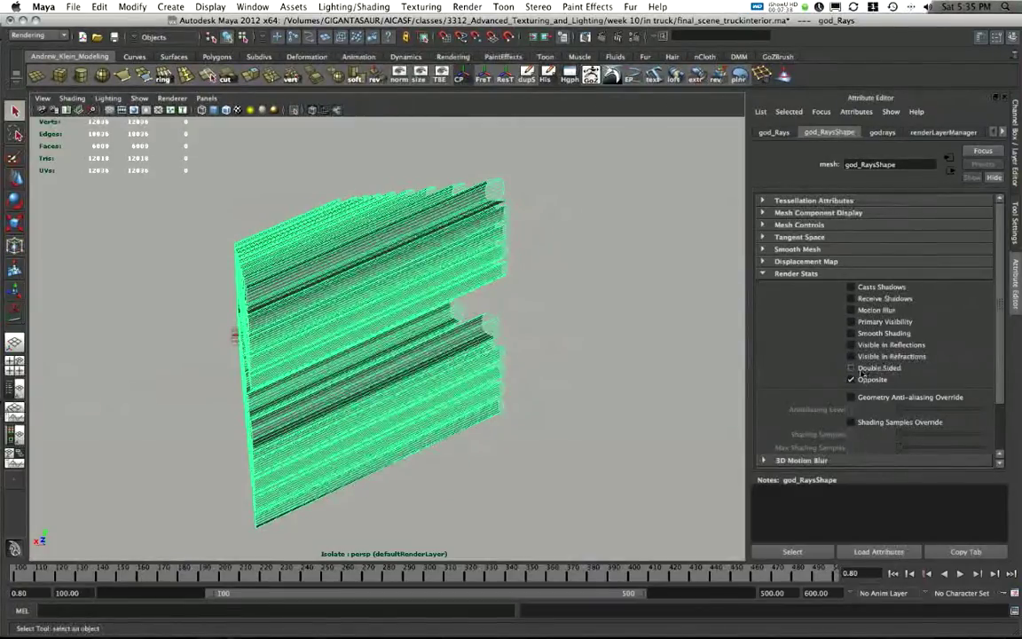
Try Double Sided on god_RaysShape, check the ray tubes in the view, and turn the option off again
left_click(607, 299)
left_click_drag(483, 258, 550, 311, "alt")
left_click(549, 311)
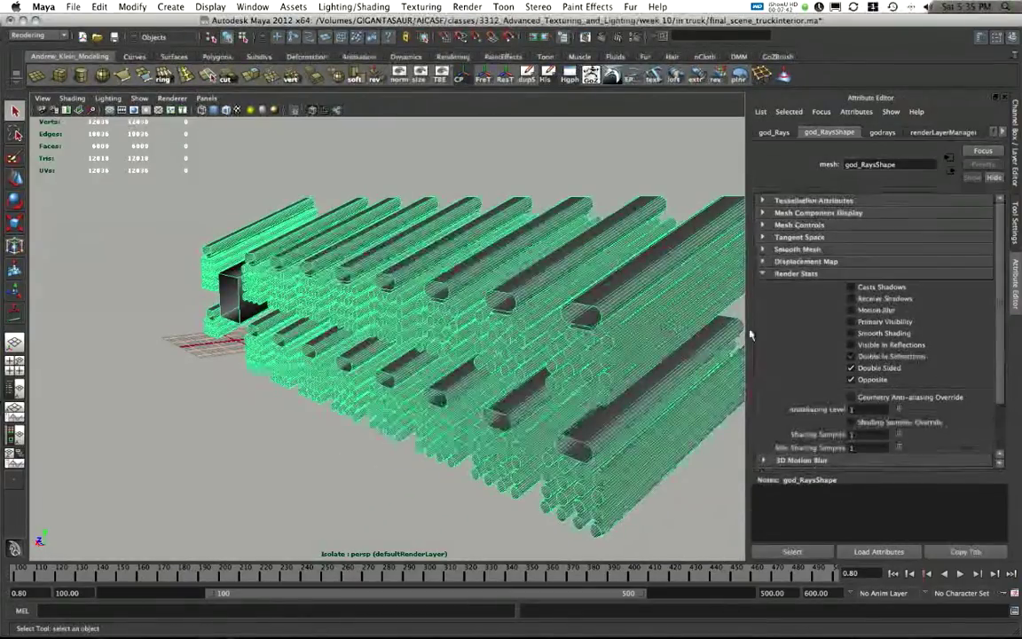
left_click(900, 367)
Try turning off Opposite on god_RaysShape, compare the faces shown, and turn the option on again
left_click(869, 378)
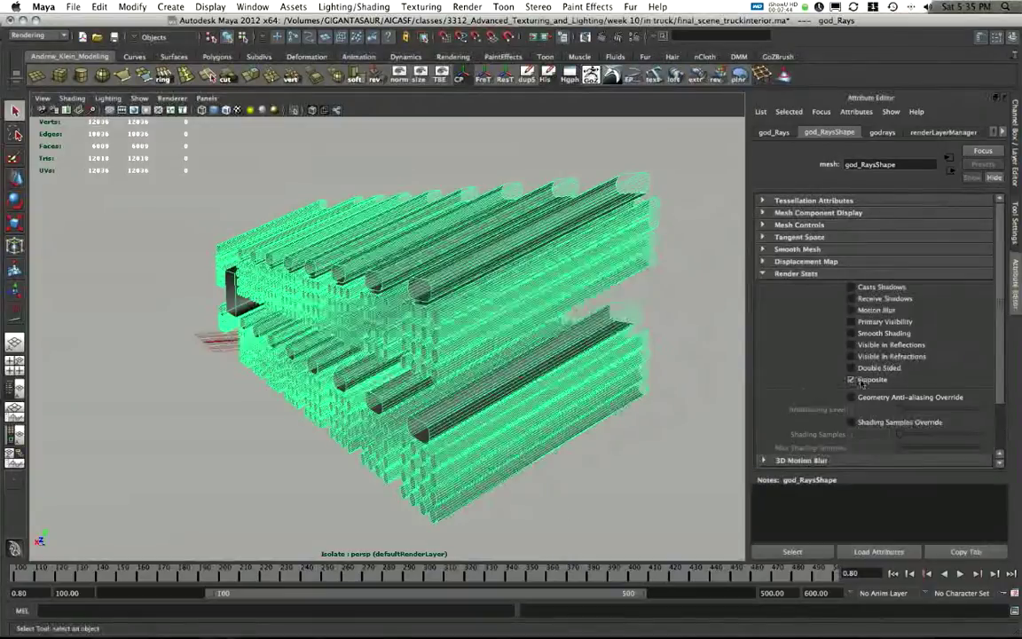
left_click(694, 300)
left_click(605, 326)
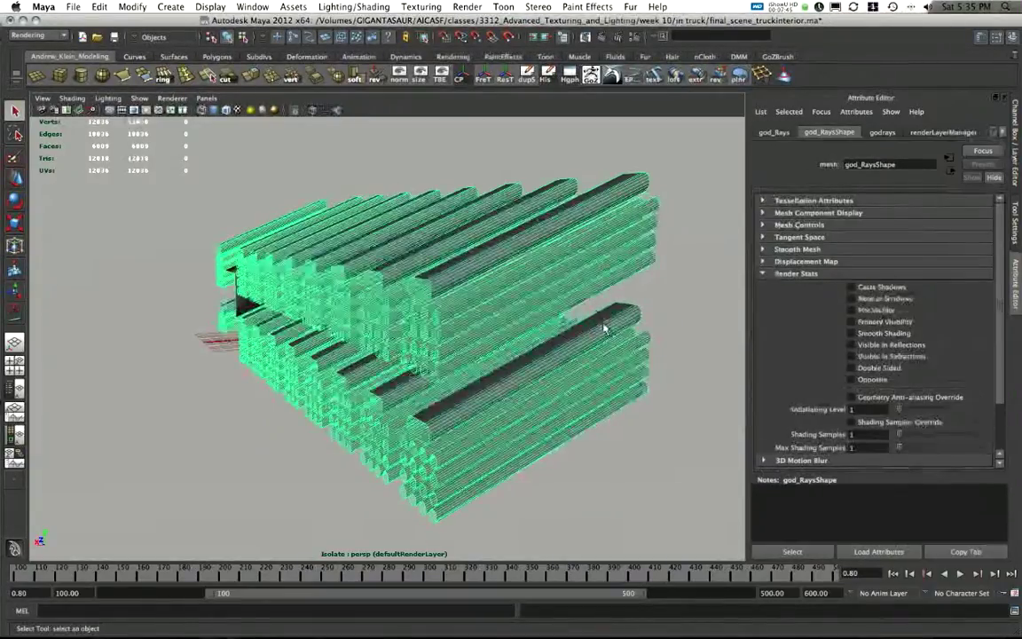
left_click(871, 380)
Deselect the god rays and examine their single-sided faces from several angles, with the layer list shown again
left_click_drag(680, 348, 452, 268, "alt")
left_click(545, 290)
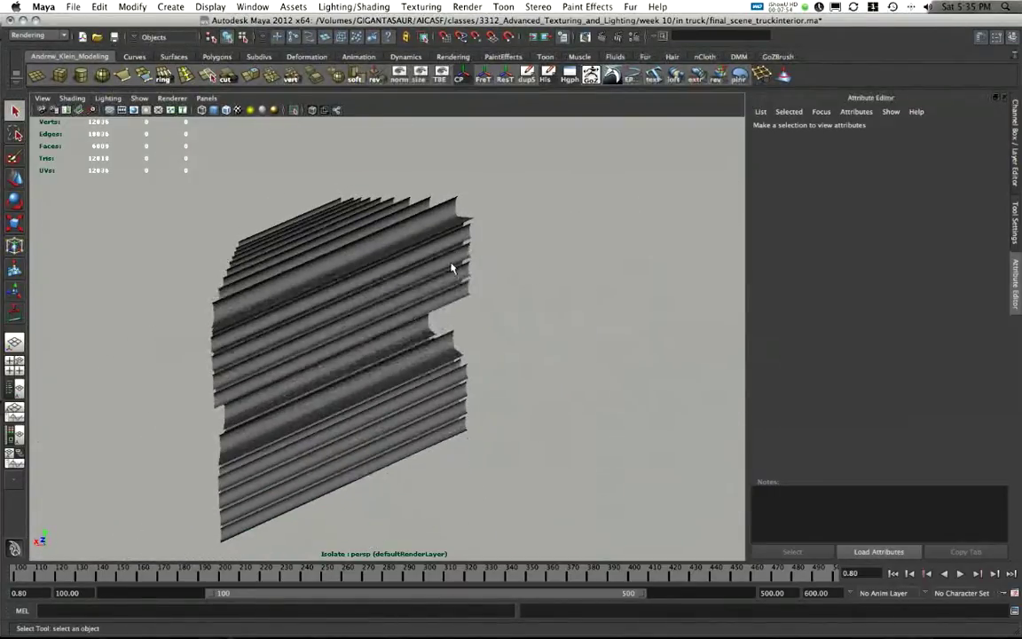
left_click_drag(342, 273, 539, 168, "alt")
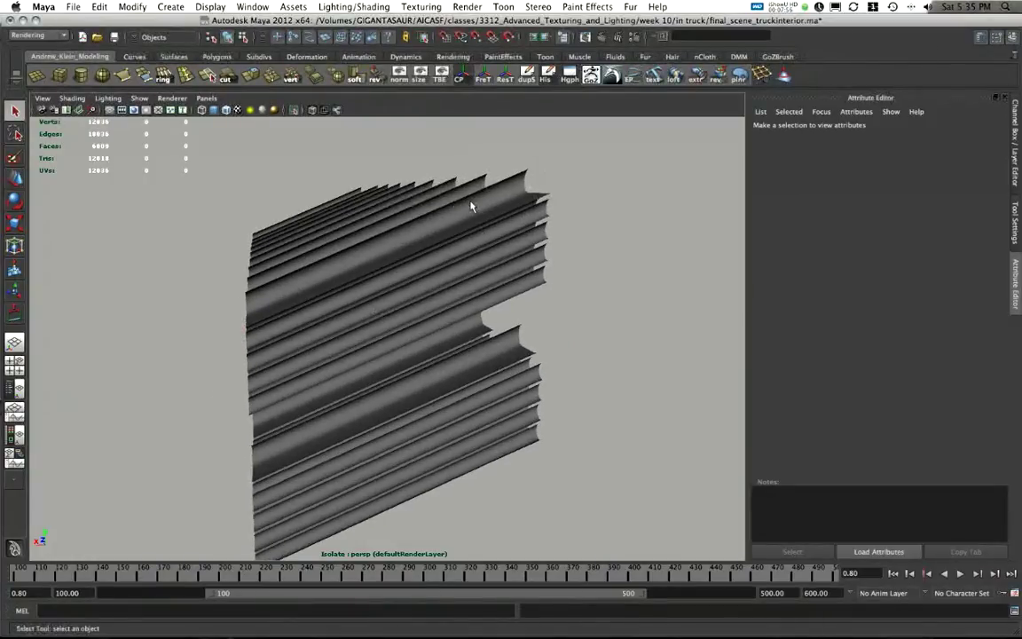
left_click_drag(536, 212, 714, 191, "alt")
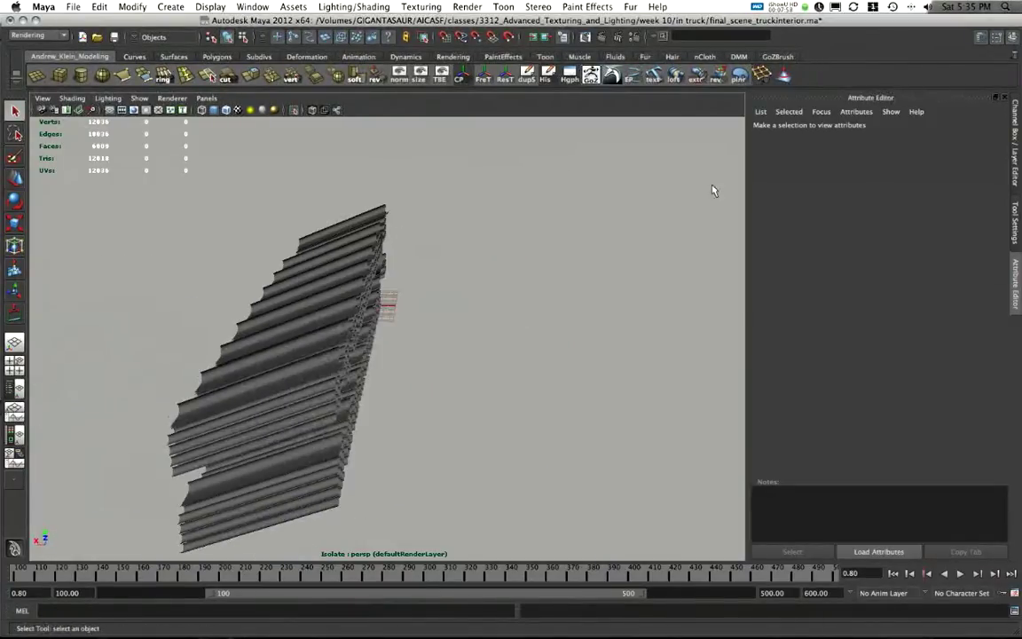
left_click(1017, 149)
left_click_drag(574, 353, 670, 324, "alt")
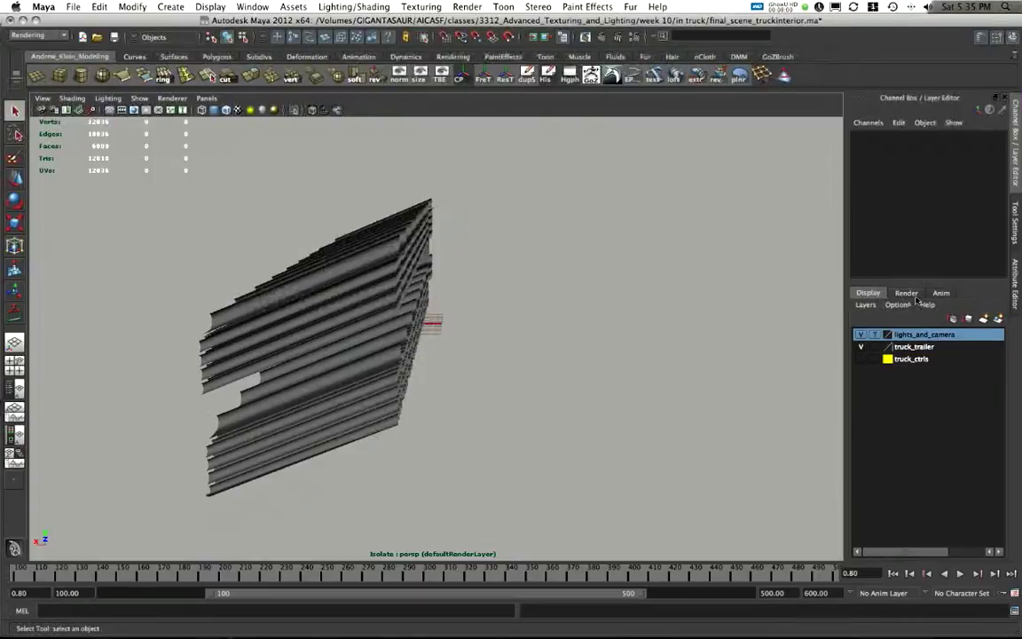
left_click_drag(452, 300, 346, 308, "alt")
Select god_Rays, leave the isolated view, and look through the test_lighting and AO render layers
left_click(347, 308)
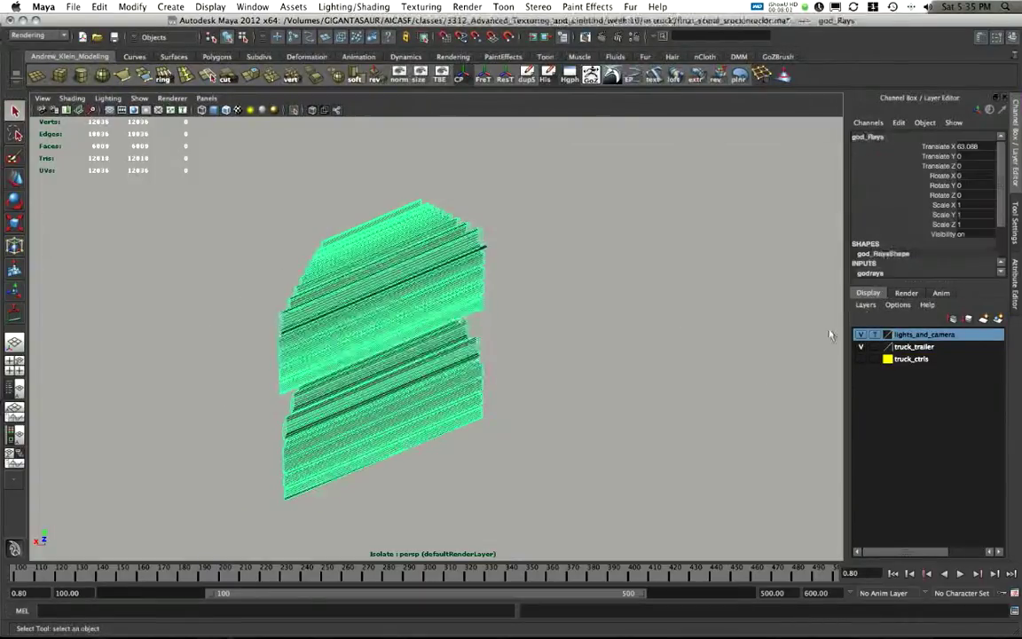
left_click(904, 292)
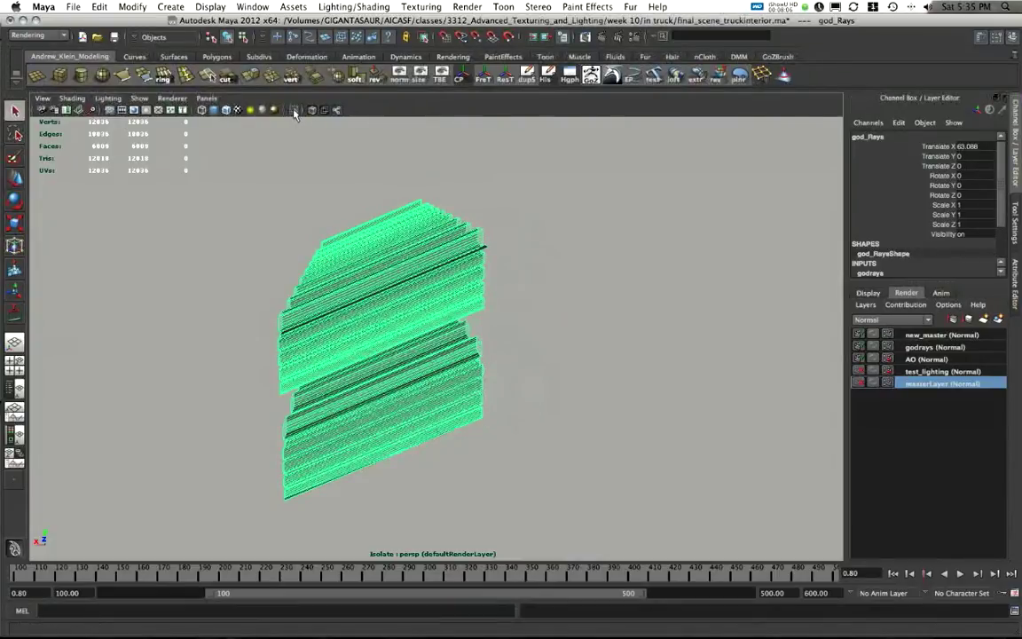
left_click(295, 112)
left_click(923, 371)
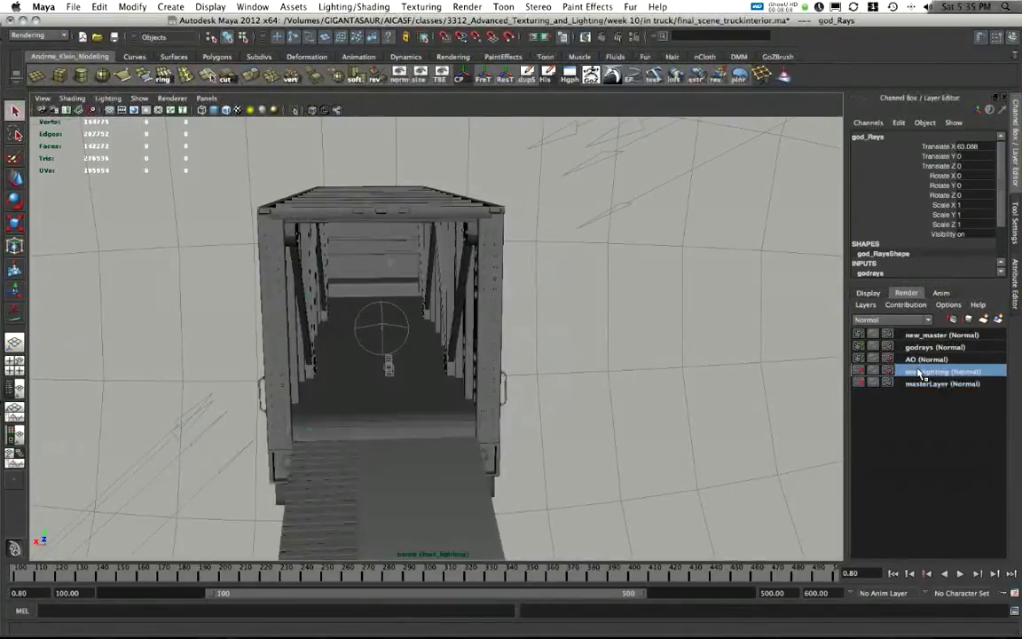
left_click(922, 358)
mouse_move(443, 282)
left_mouse_down("alt")
mouse_move(611, 269)
mouse_move(410, 327)
left_mouse_up("alt")
mouse_move(596, 273)
left_mouse_down("alt")
mouse_move(575, 290)
mouse_move(612, 277)
left_mouse_up("alt")
Switch to the new_master render layer and examine the trailer and surrounding environment sphere
left_click(940, 334)
mouse_move(417, 337)
left_mouse_down("alt")
mouse_move(486, 342)
mouse_move(459, 331)
left_mouse_up("alt")
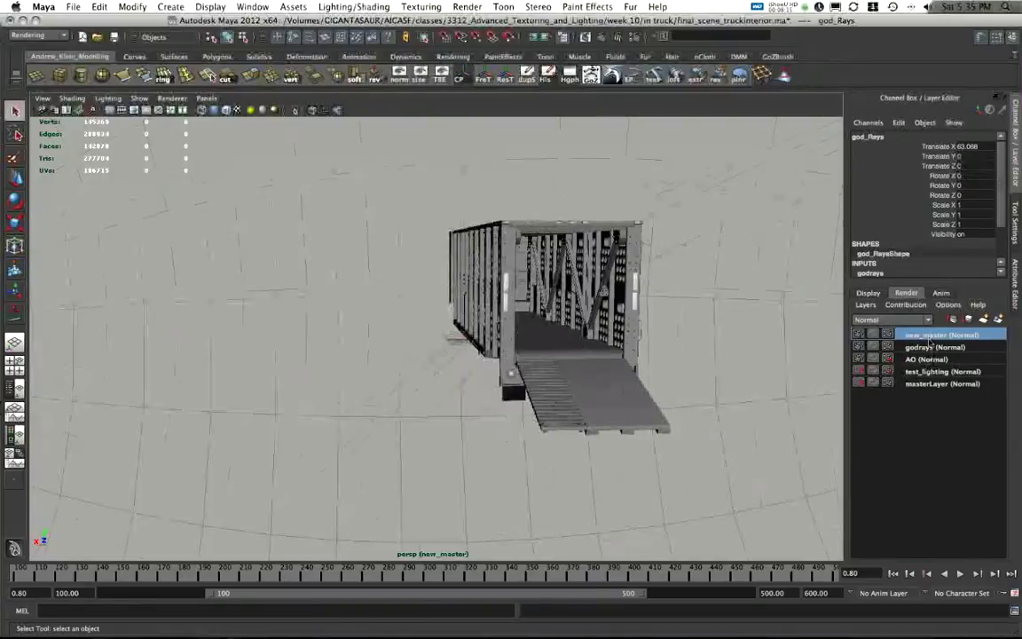
right_click_drag(567, 313, 124, 357, "alt")
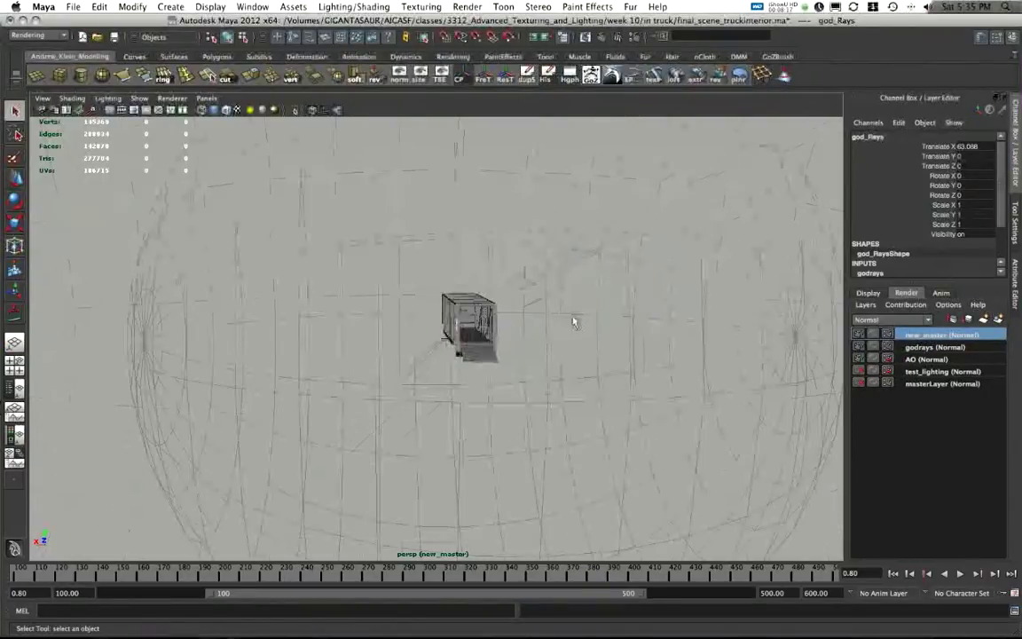
left_click_drag(572, 320, 538, 316, "alt")
right_click_drag(338, 327, 485, 325, "alt")
left_click_drag(573, 343, 524, 320, "alt")
Switch to masterLayer, examine the god rays inside the trailer, and pick the god_Rays Visibility channel
left_click(931, 387)
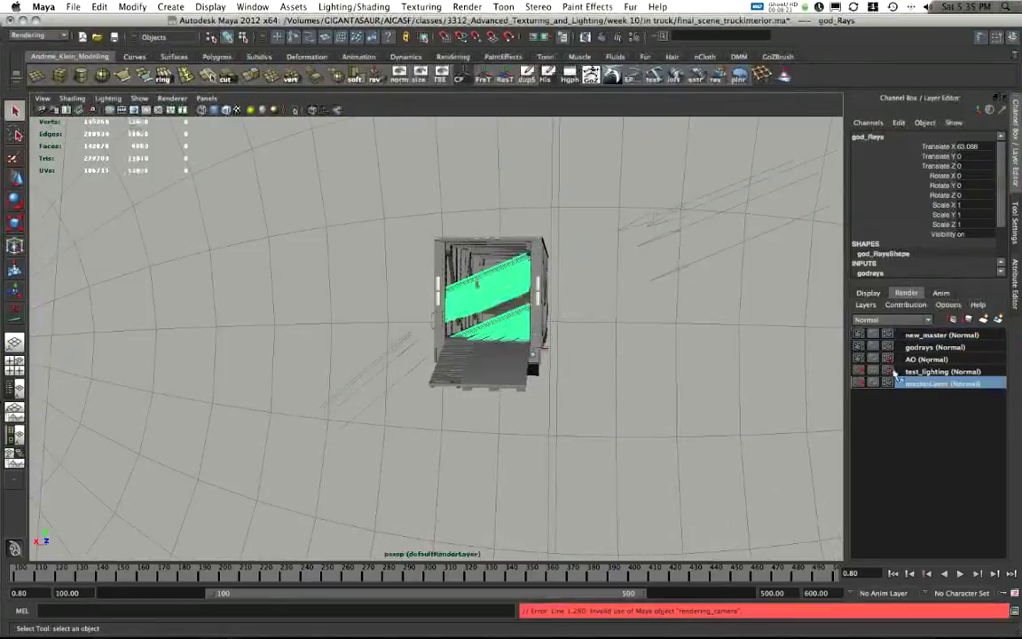
right_click_drag(400, 348, 559, 339, "alt")
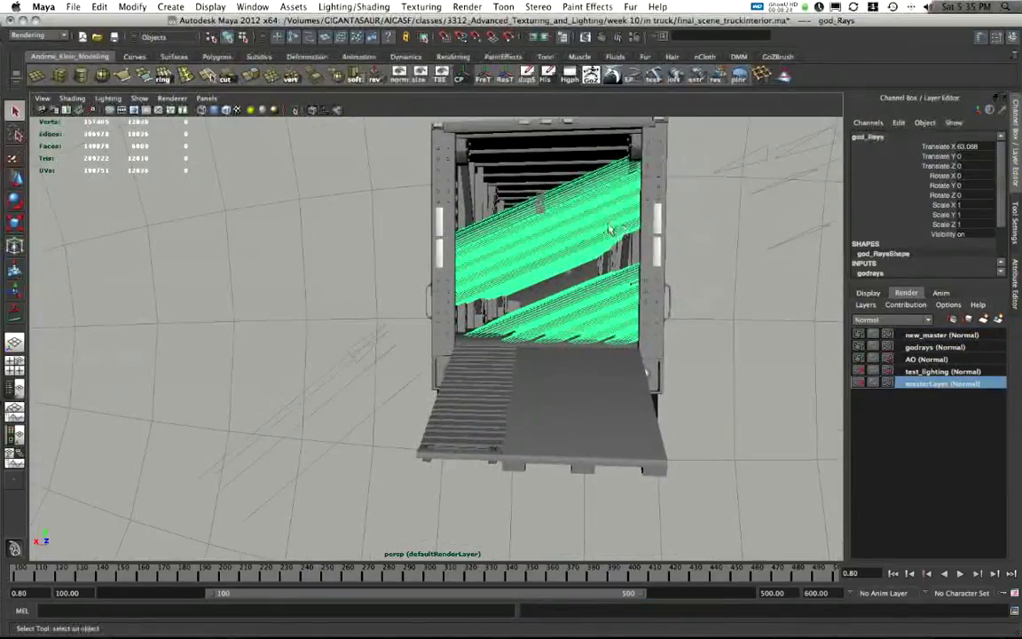
left_click_drag(609, 229, 607, 238, "alt")
left_click(945, 234)
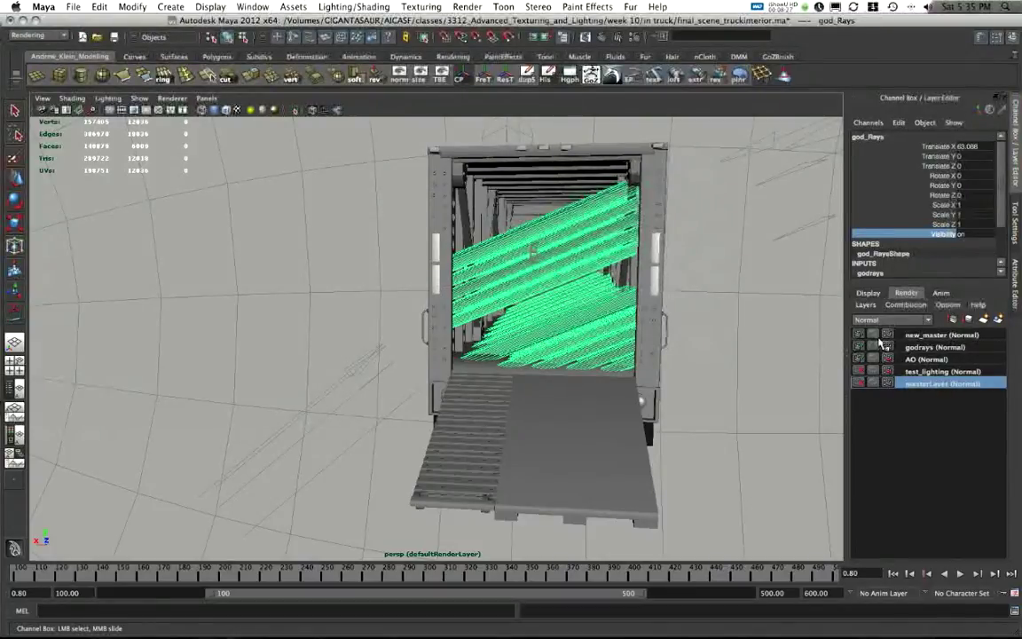
Return to the new_master render layer and examine the empty trailer interior for comparison with masterLayer
left_click(915, 338)
left_click_drag(601, 291, 497, 297, "alt")
right_click_drag(484, 299, 388, 326, "alt")
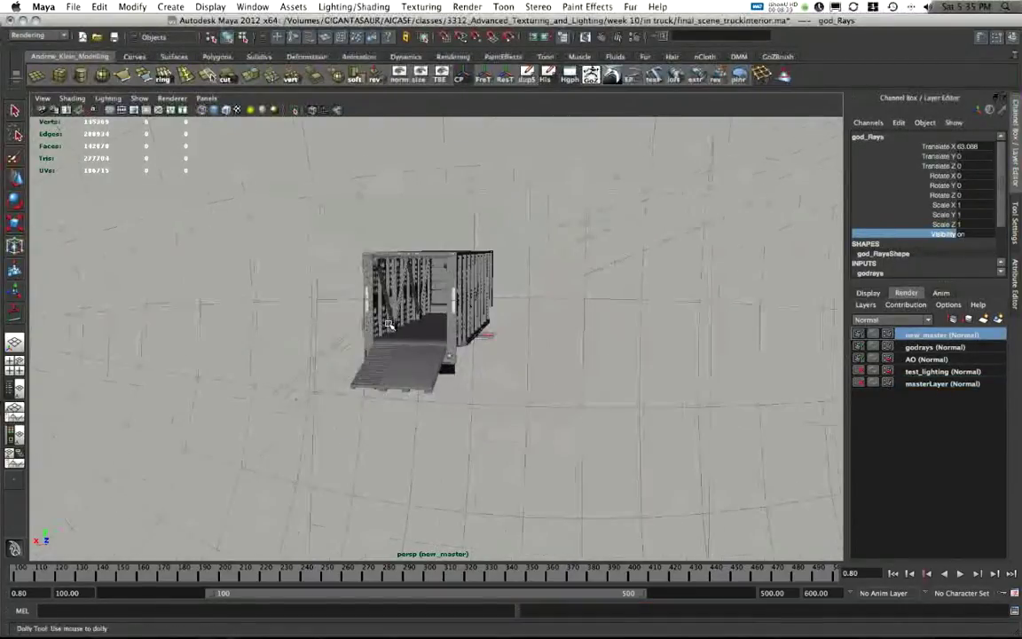
left_click_drag(388, 324, 538, 334, "alt")
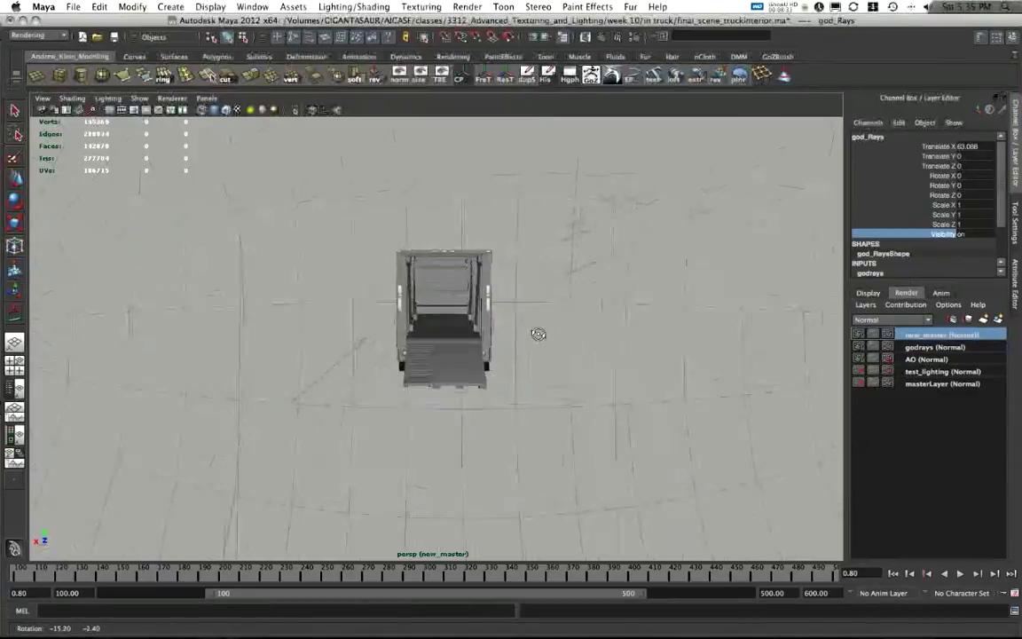
right_click_drag(539, 333, 780, 392, "alt")
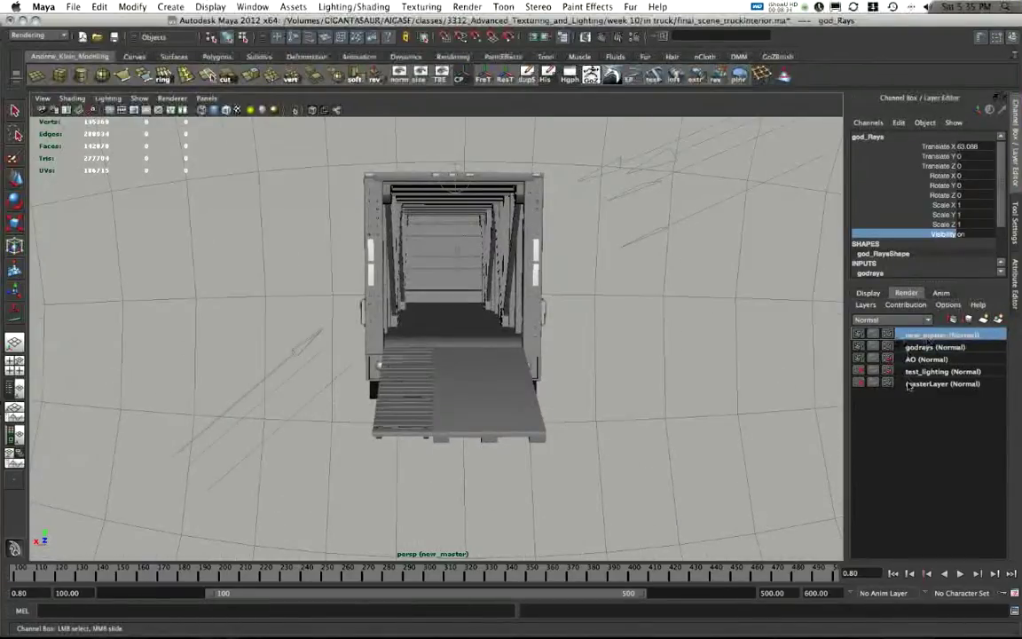
left_click_drag(638, 366, 424, 331, "alt")
Switch to the godrays render layer and examine the rays against the black trailer
left_click(937, 348)
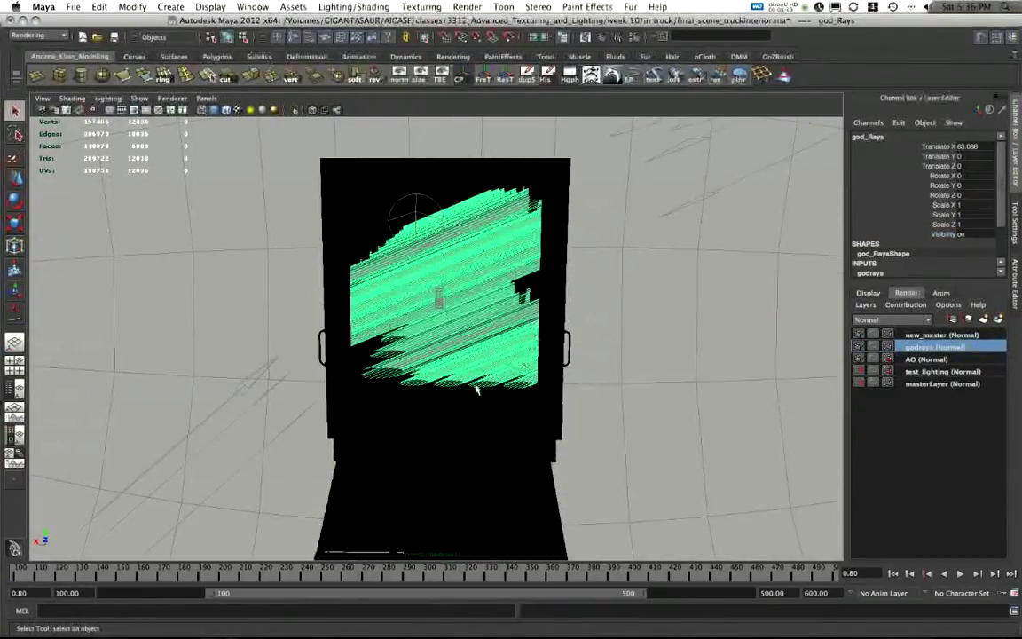
middle_click_drag(621, 337, 636, 331, "alt")
scroll(636, 331, "up", 3)
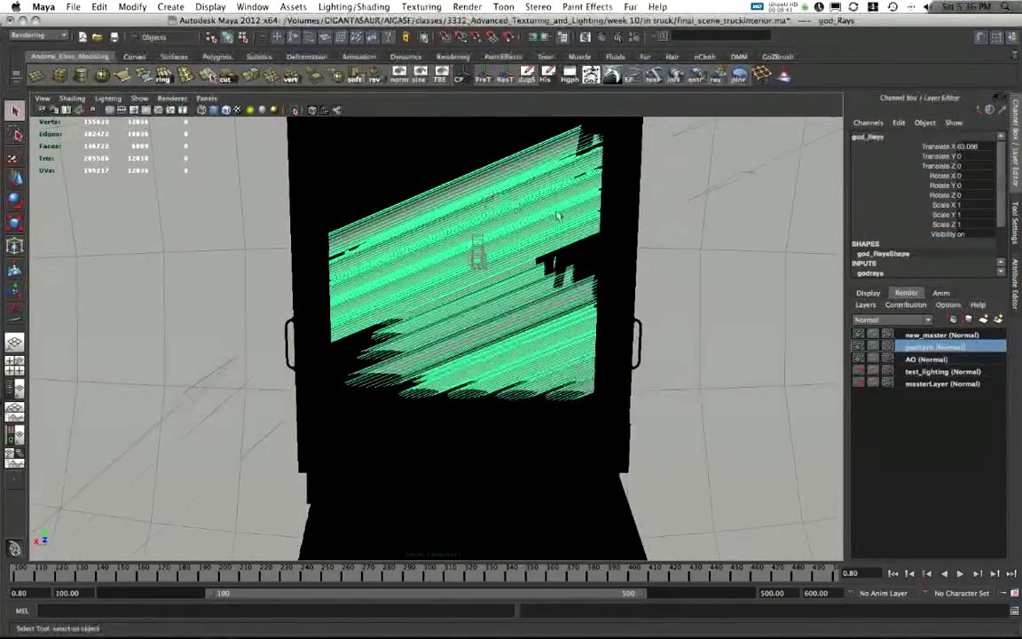
Open the god_Rays1 Lambert material in the godrays layer and inspect the ramp connected to its Transparency
key("ctrl+a")
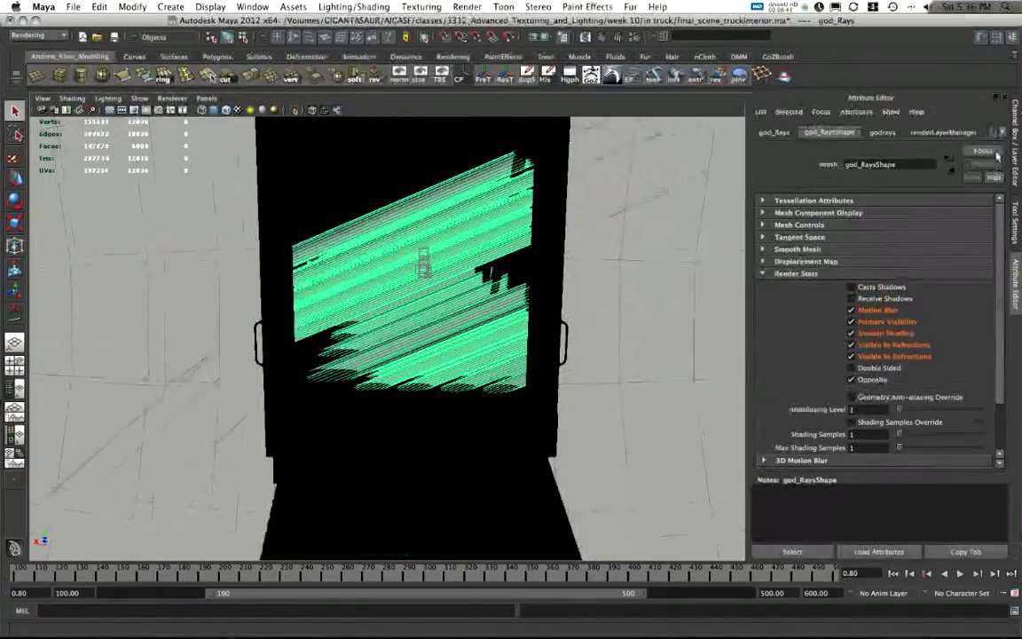
left_click(1003, 131)
left_click(1003, 131)
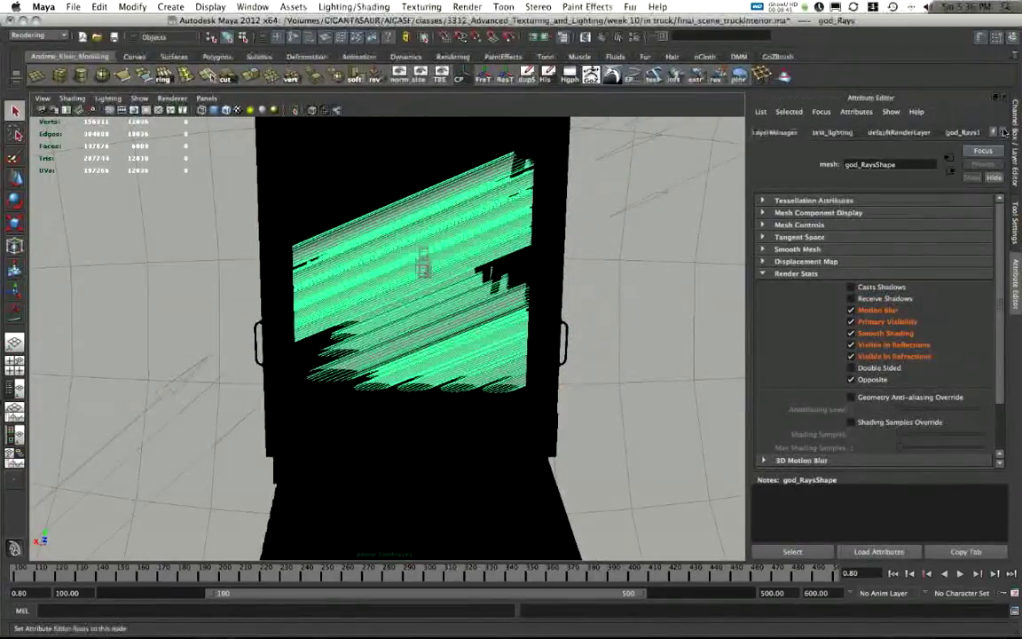
left_click(964, 132)
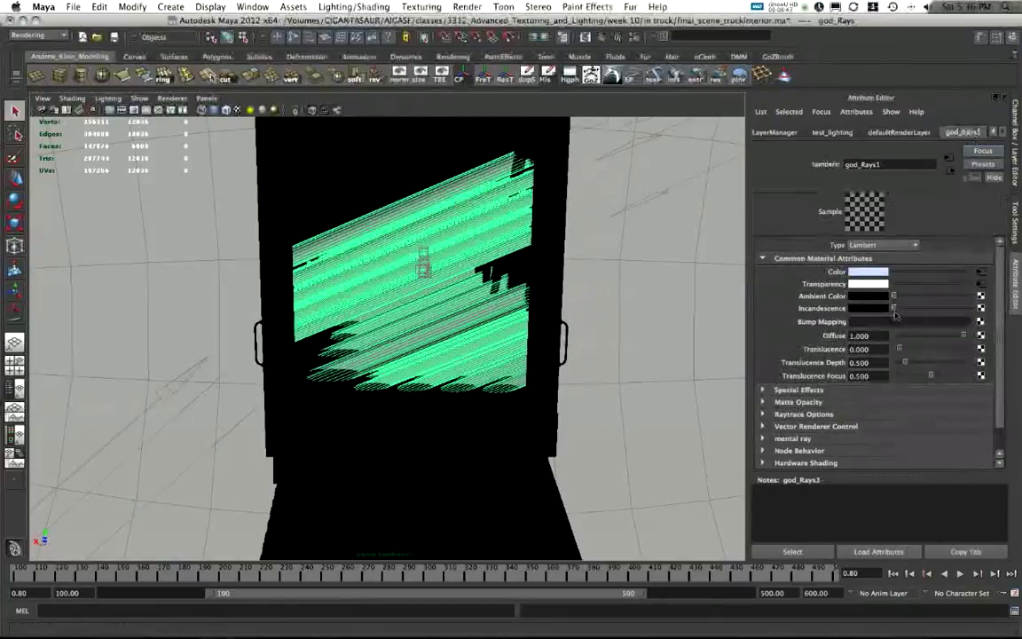
left_click(981, 286)
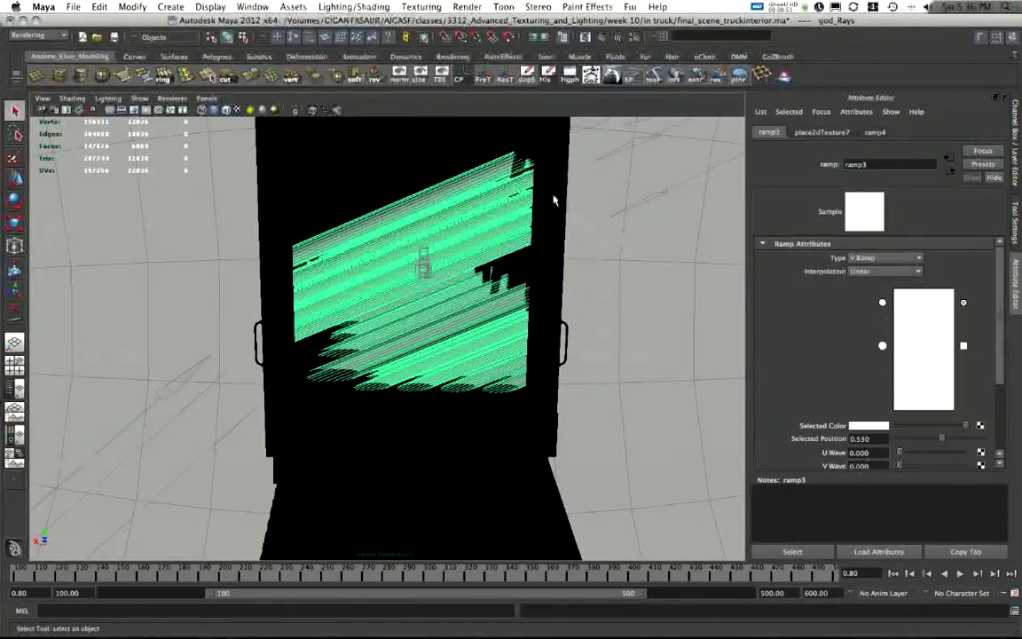
Open the UV Texture Editor, examine how the god rays' UVs are laid out without the background image, and close it
left_click(253, 6)
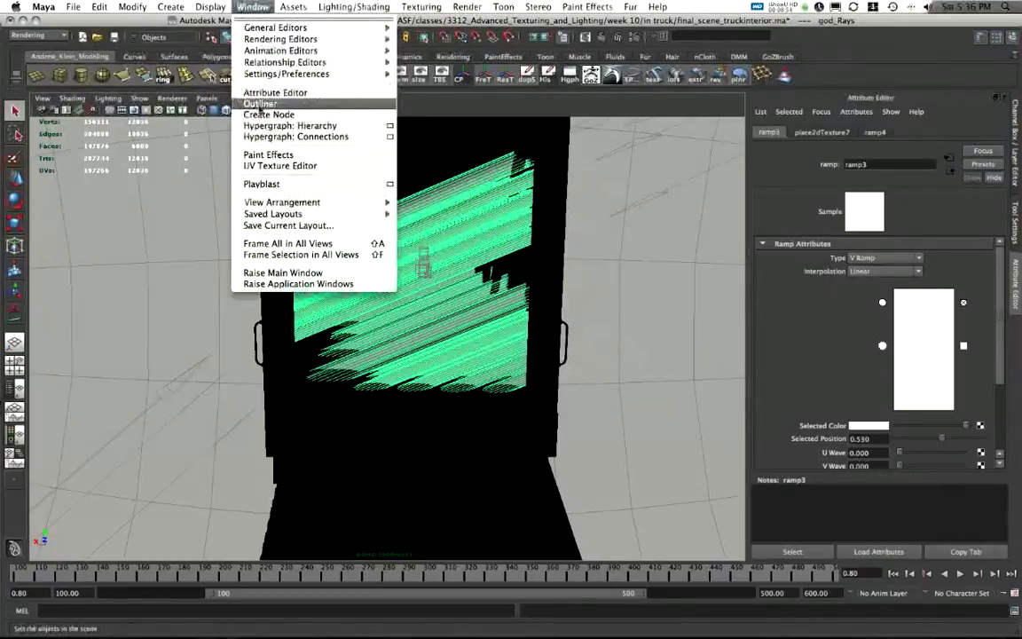
left_click(273, 167)
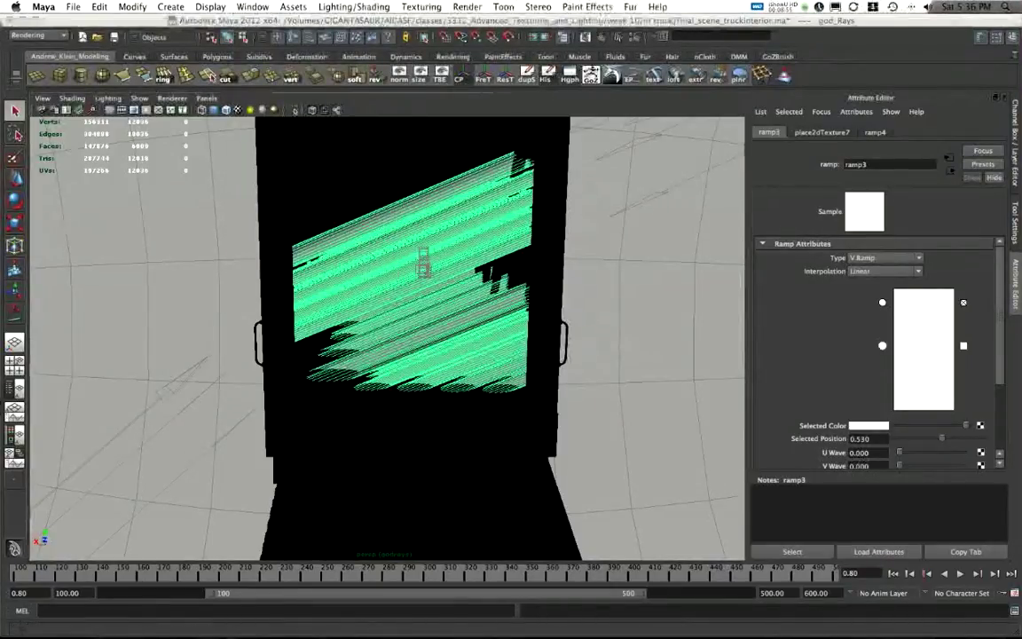
left_click_drag(156, 136, 430, 88)
scroll(503, 269, "down", 5)
left_click(528, 119)
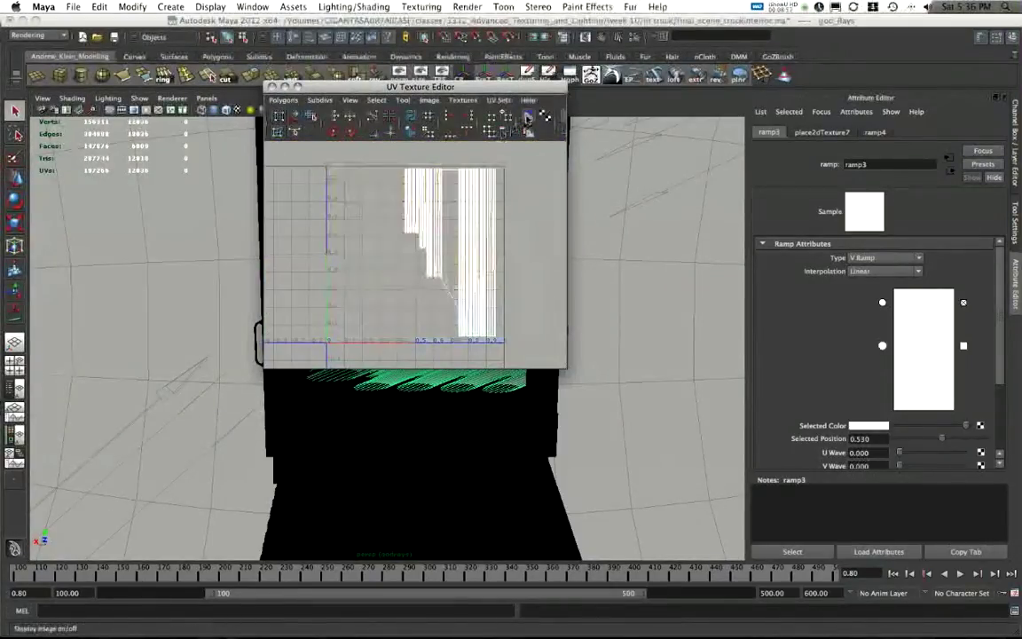
scroll(414, 220, "up", 1)
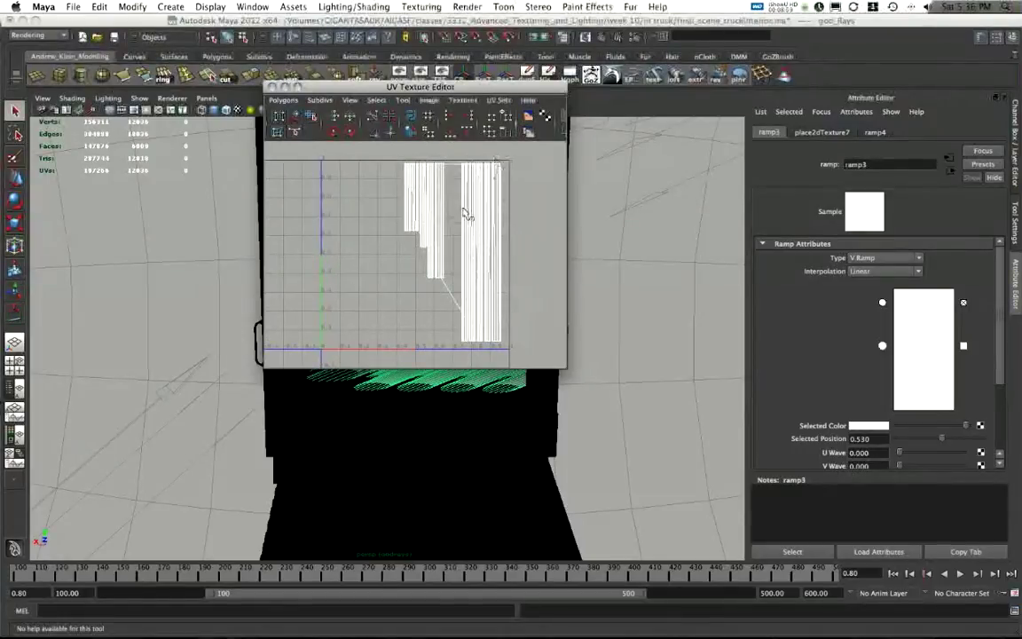
left_click(273, 86)
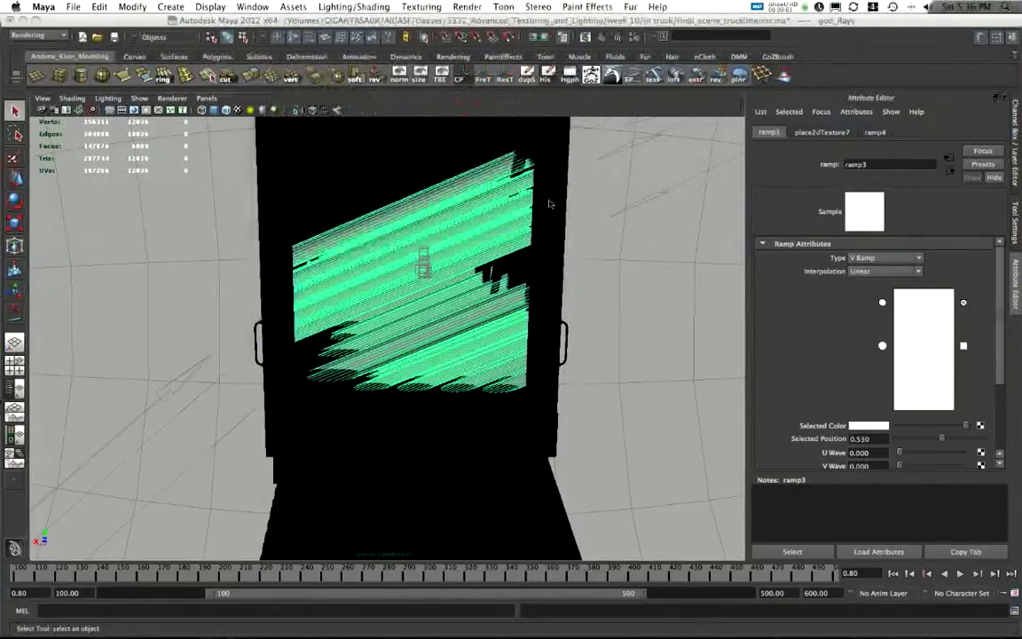
Go back from the ramp to the god_Rays1 Lambert material and examine the selected rays inside the trailer
left_click_drag(240, 293, 548, 257, "alt")
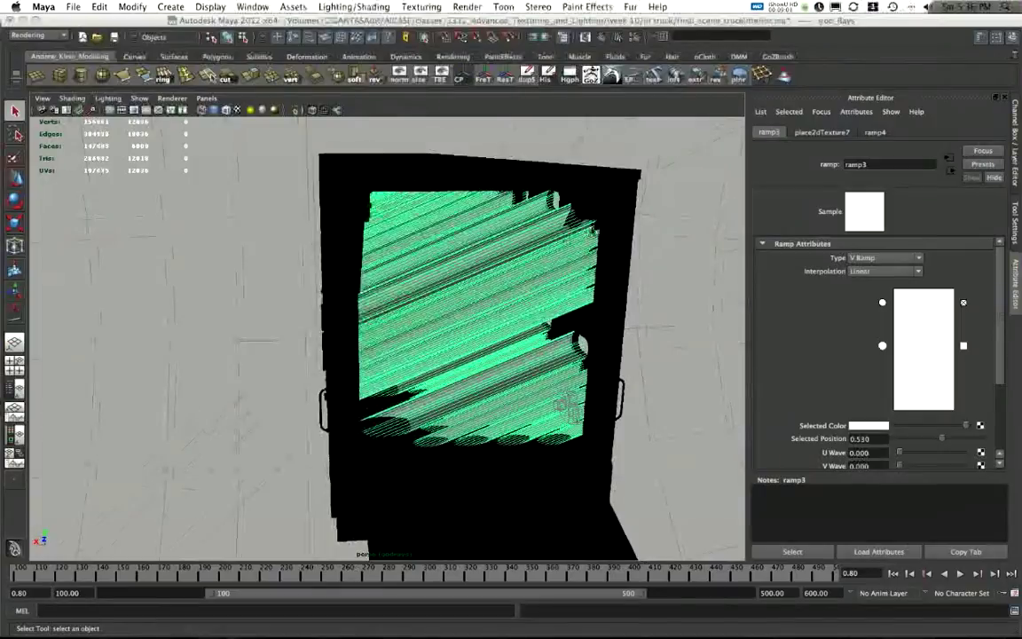
left_click_drag(482, 332, 372, 315, "alt")
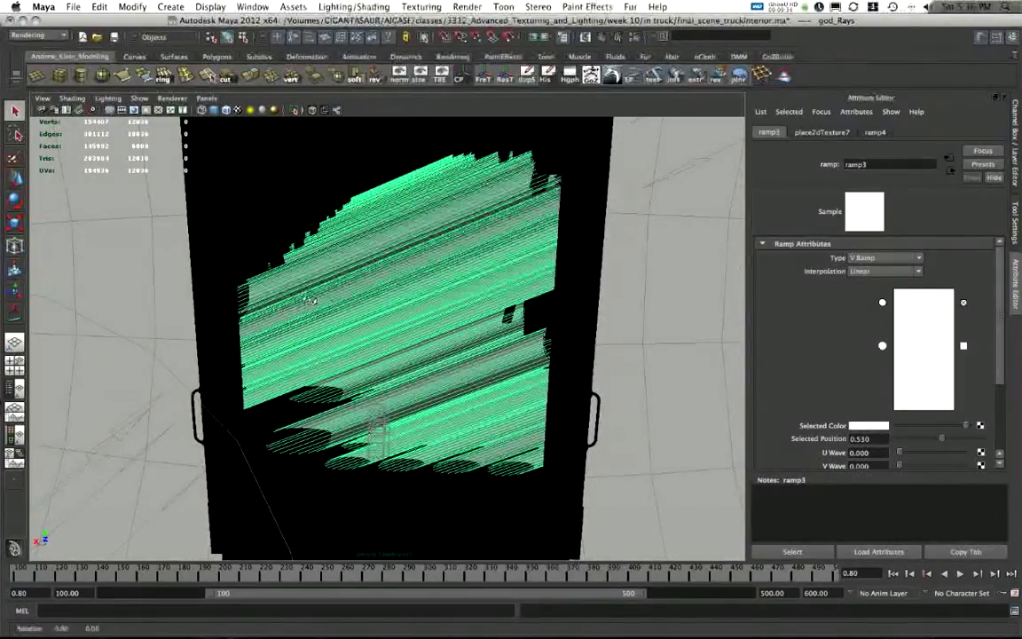
left_click_drag(309, 300, 297, 298, "alt")
left_click(950, 172)
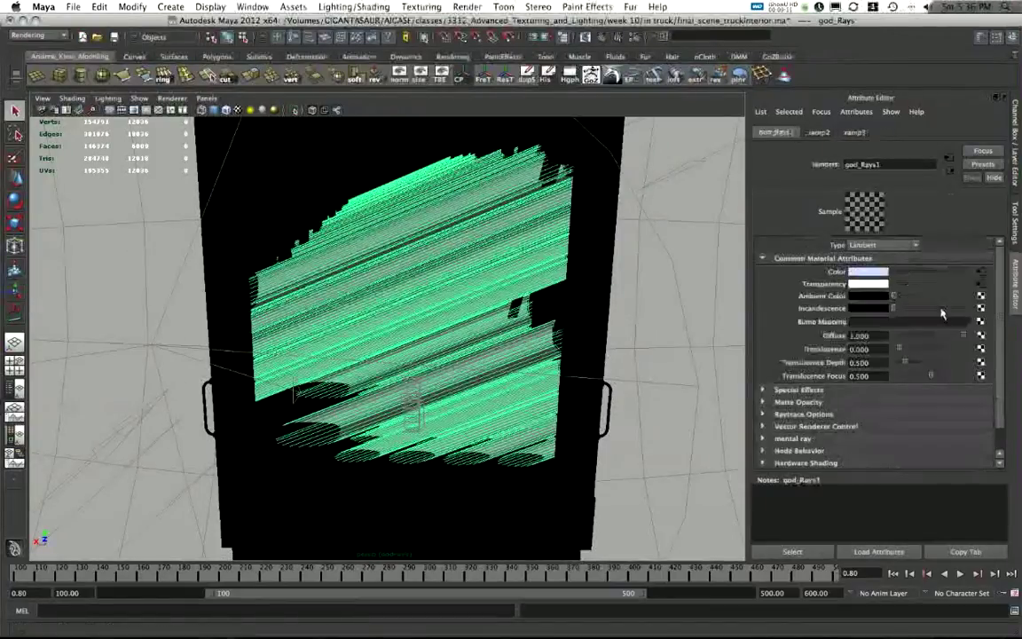
scroll(529, 329, "down", 5)
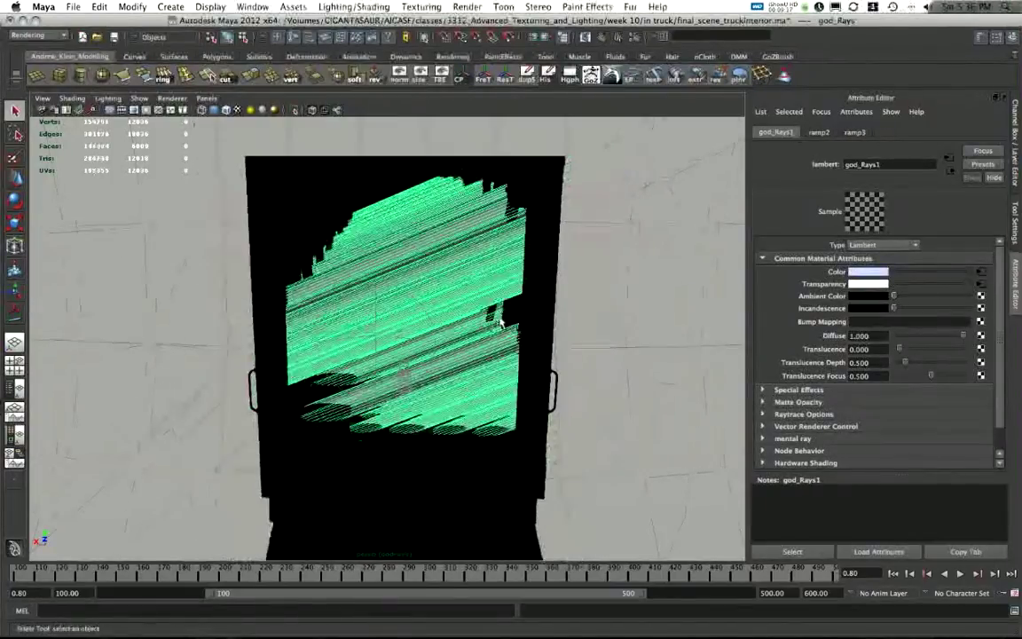
left_click_drag(529, 329, 541, 288, "alt")
left_click(1015, 142)
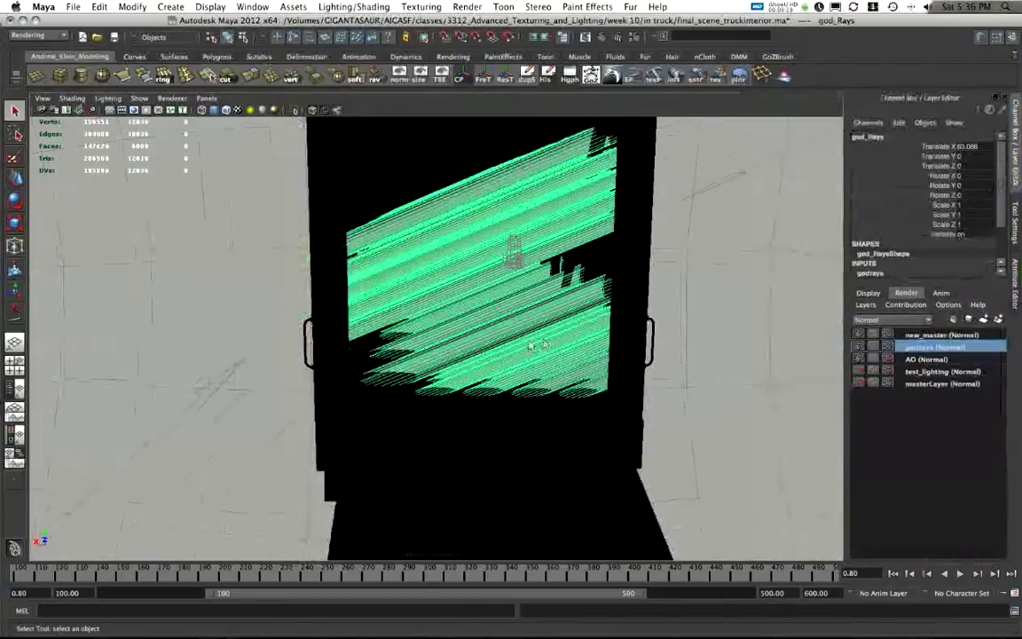
right_click_drag(598, 336, 582, 324, "alt")
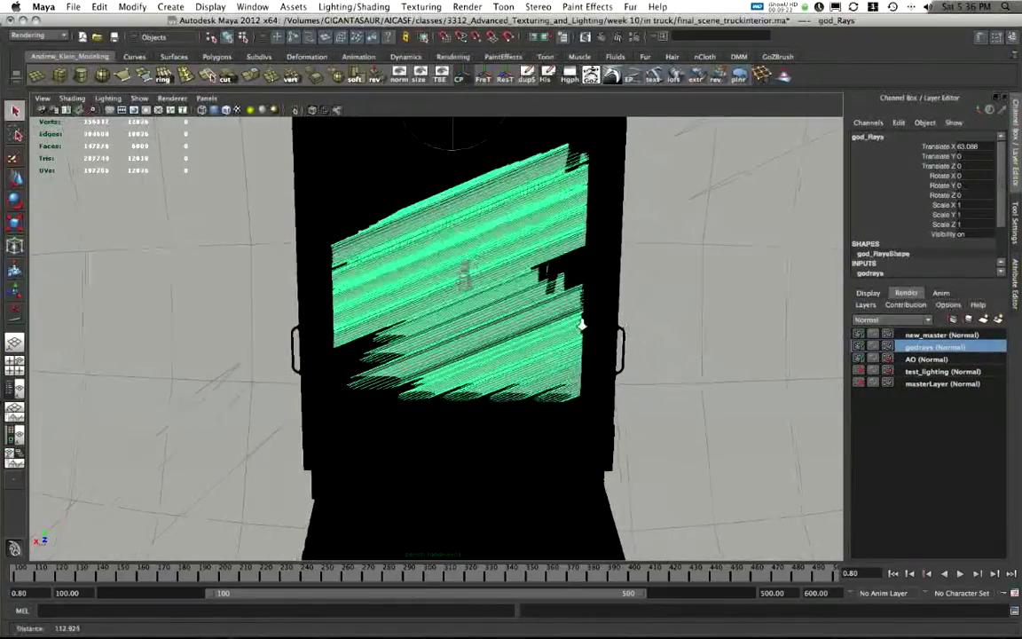
Open the god_RaysShape attributes and examine the Render Stats overrides for the godrays layer
left_click(1016, 297)
left_click(487, 235)
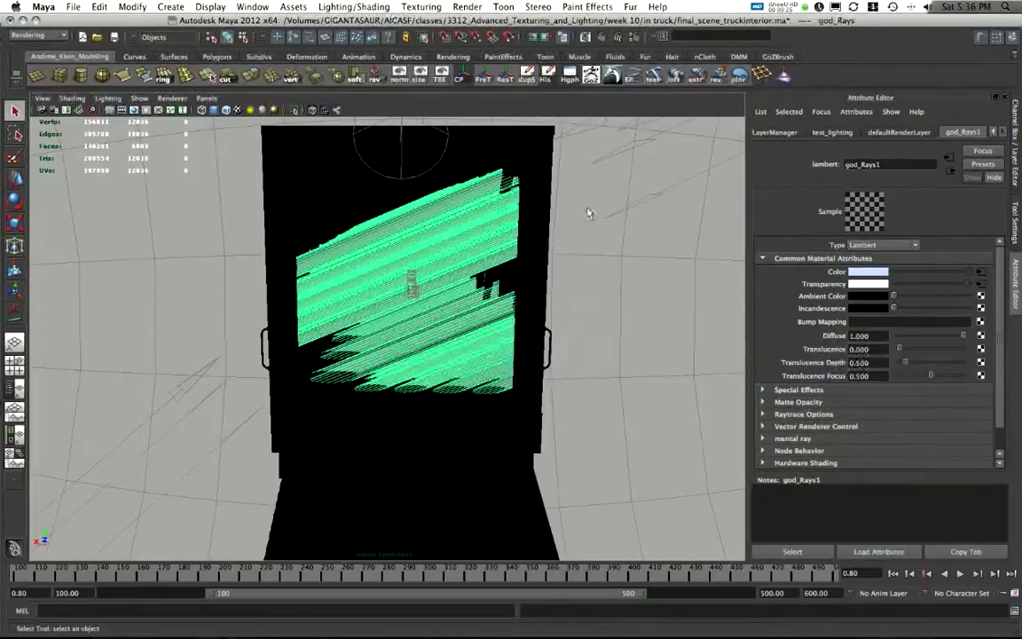
left_click(775, 132)
left_click(993, 133)
left_click(992, 133)
left_click(993, 133)
left_click(848, 132)
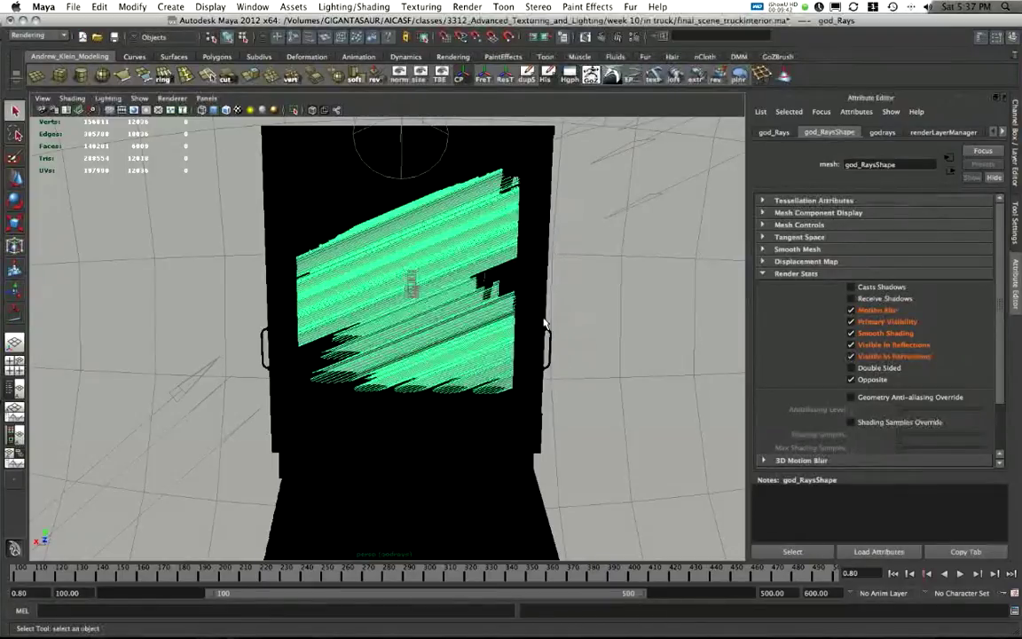
Deselect the god rays, examine their shaded beams from several angles, and look through rendering_camera
left_click_drag(494, 295, 514, 280, "alt")
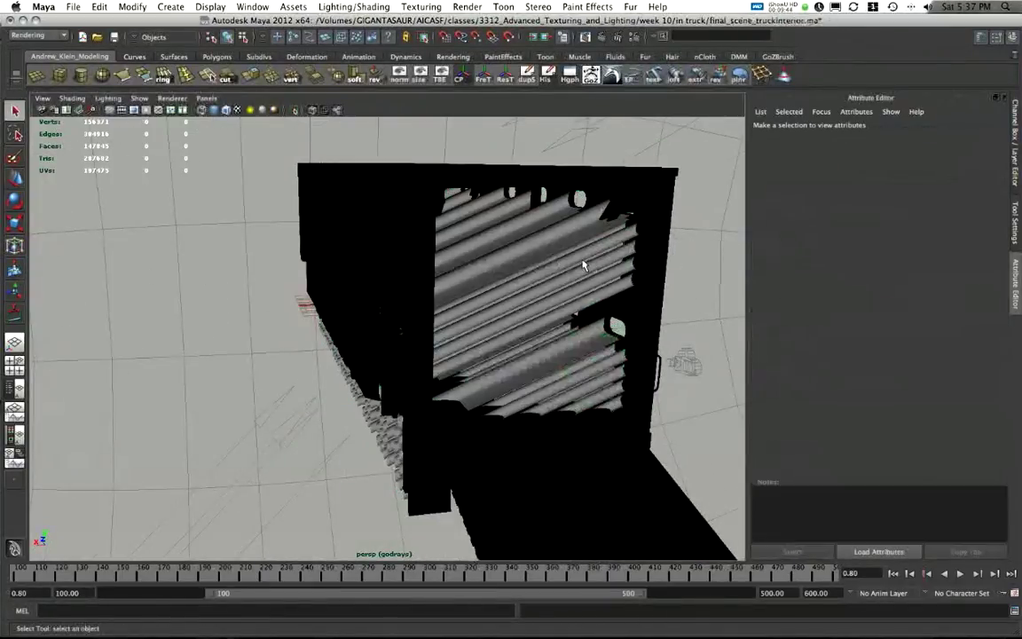
left_click_drag(537, 239, 487, 292, "alt")
left_click_drag(243, 293, 422, 307, "alt")
right_click_drag(329, 285, 496, 337, "alt")
left_click(500, 335)
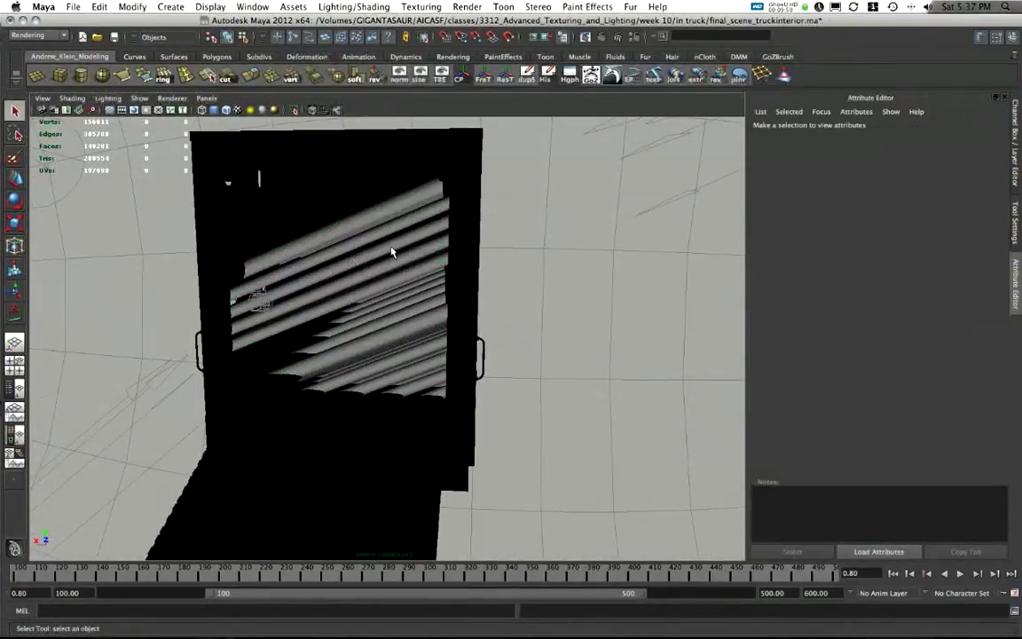
left_click_drag(392, 253, 286, 93, "alt")
left_click(206, 99)
mouse_move(232, 110)
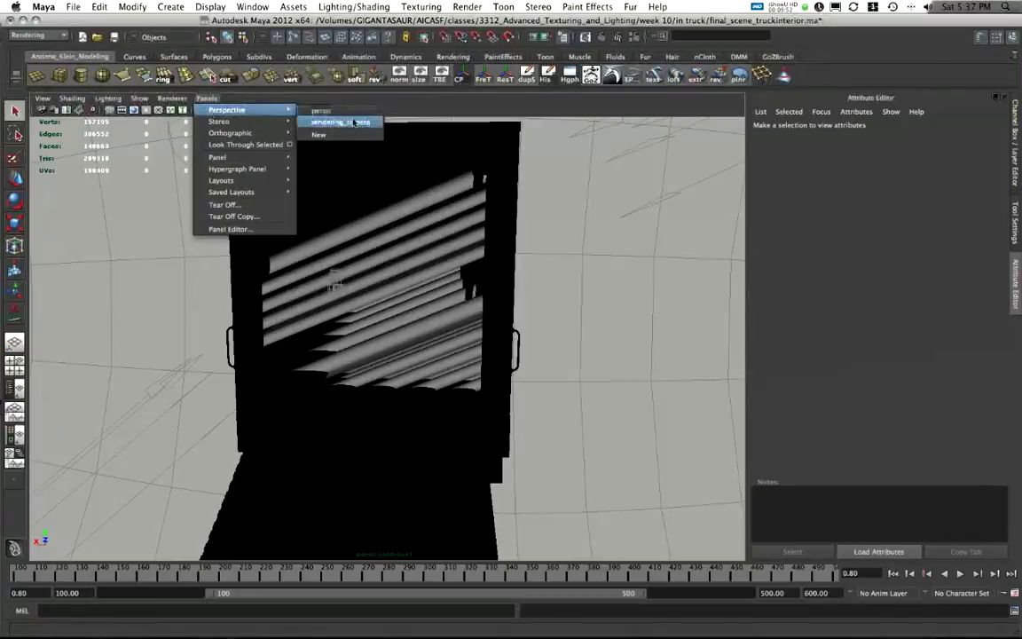
left_click(352, 124)
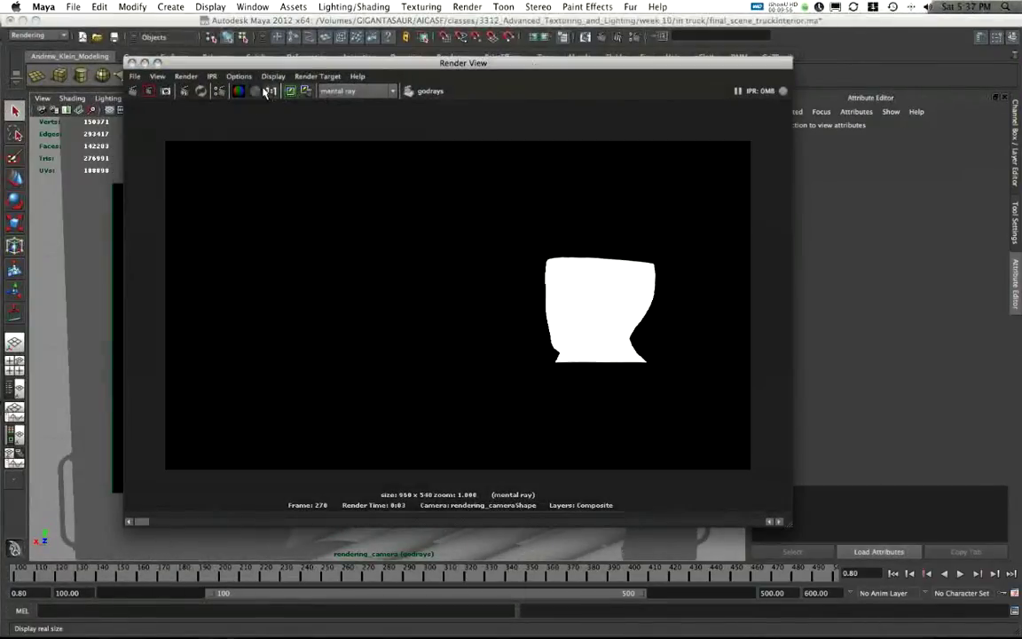
Check the Render View's test resolution and render all layers from rendering_camera
left_click(239, 77)
mouse_move(260, 118)
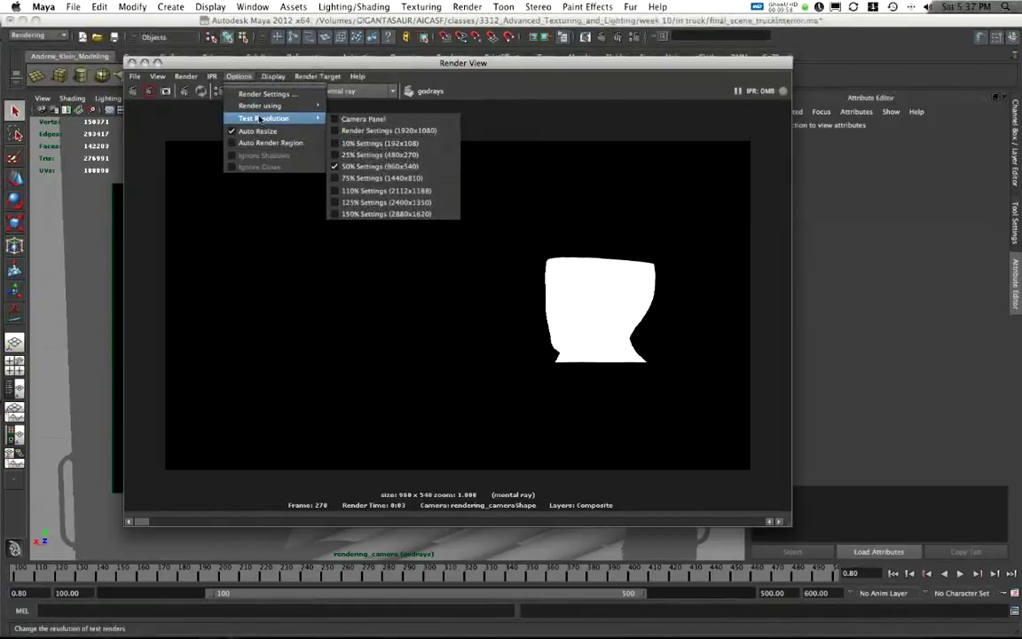
left_click(185, 76)
mouse_move(229, 144)
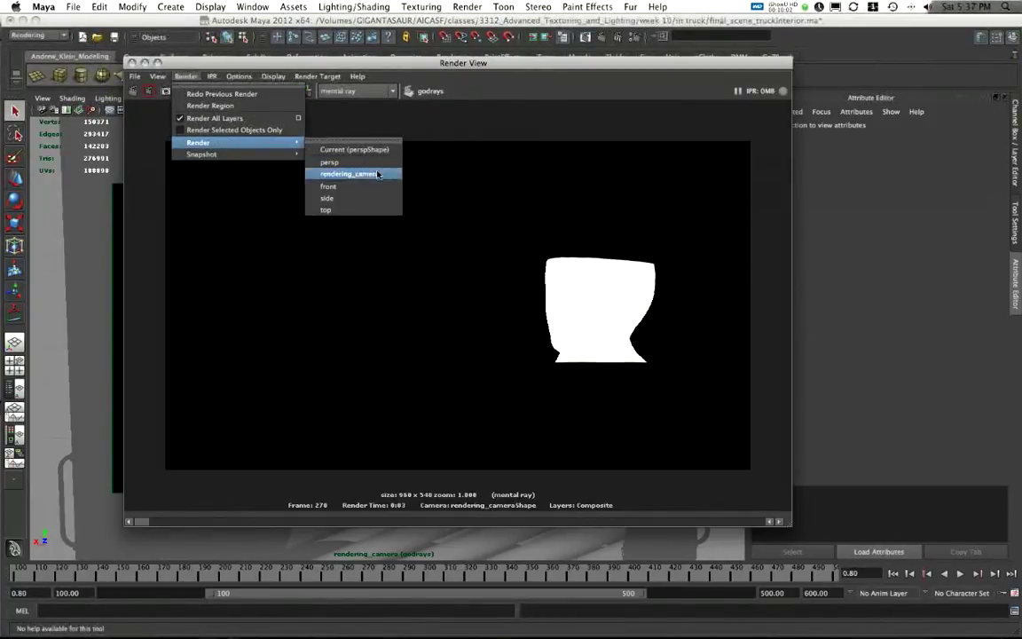
left_click(349, 185)
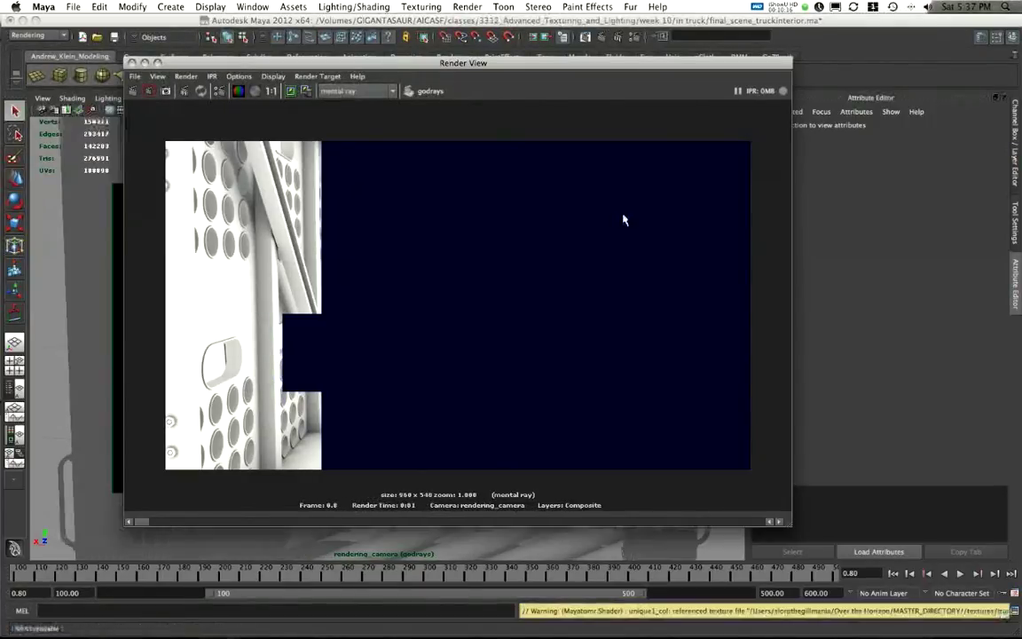
Leave only the godrays layer renderable and render the rendering_camera view again
left_click(1016, 181)
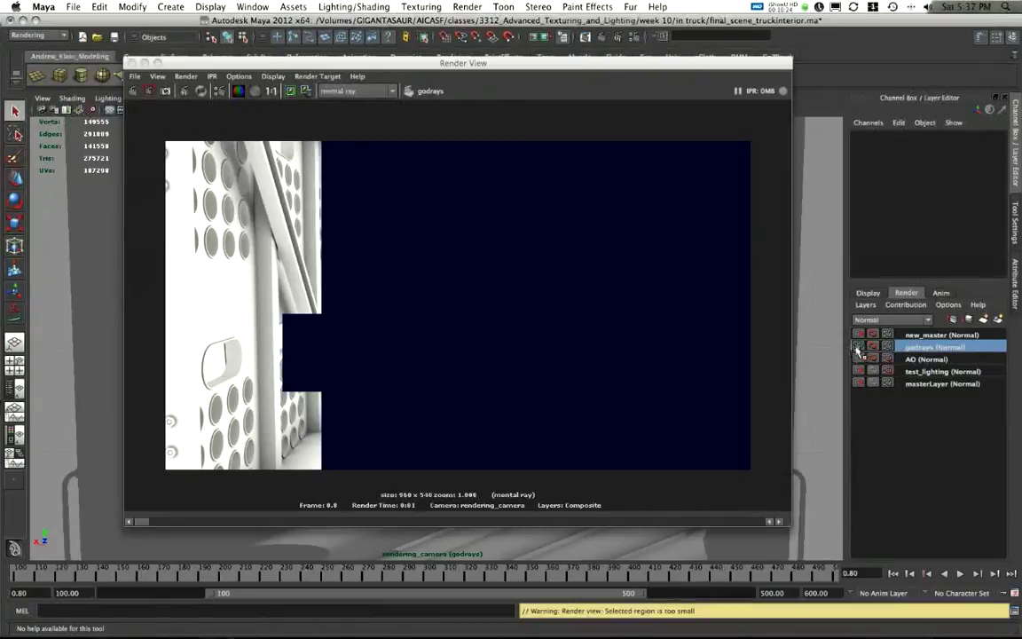
left_click(133, 92)
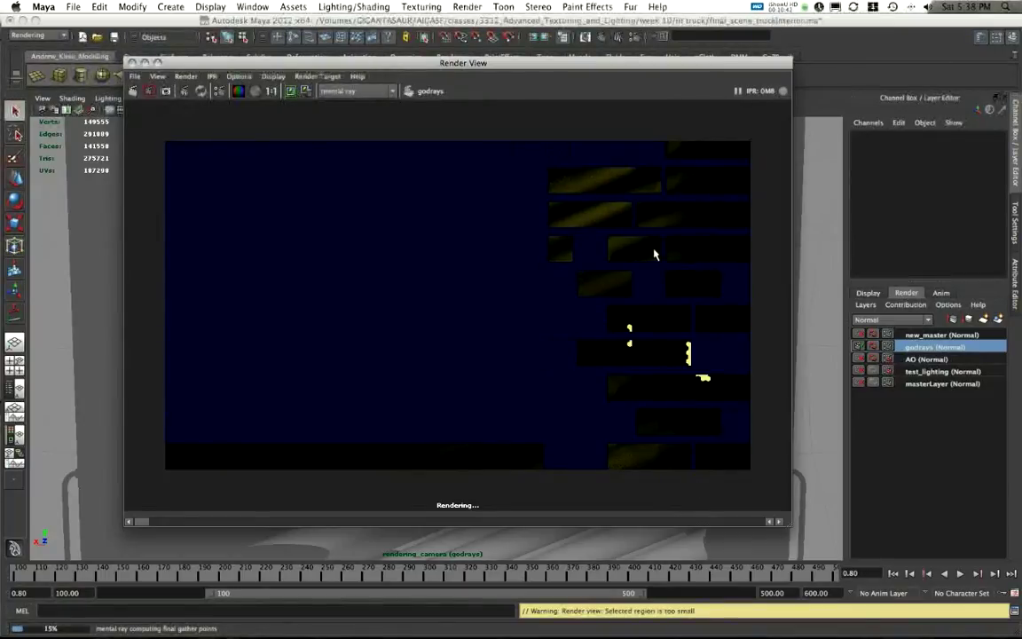
Switch to Finder, preview shot30_light_test.jpg to compare the finished god rays, and close the preview and cancel the render
key("super+Tab")
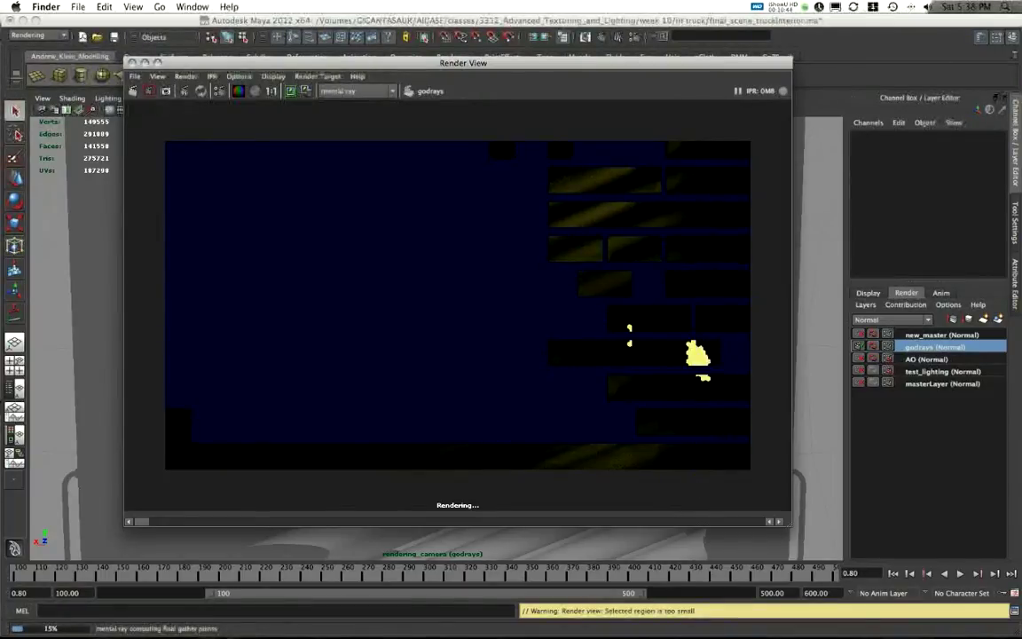
key("space")
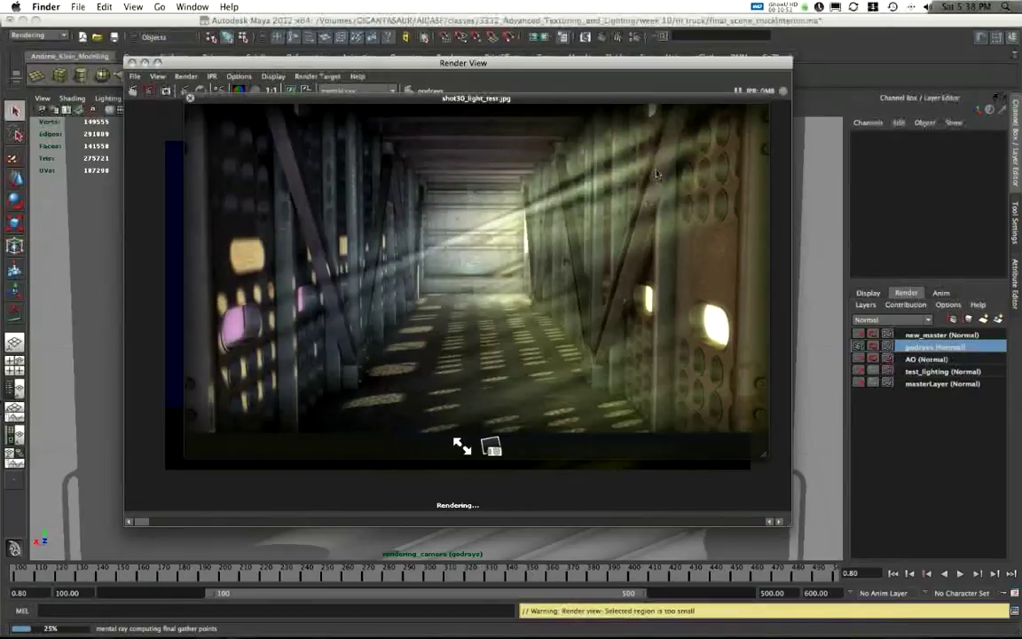
key("space")
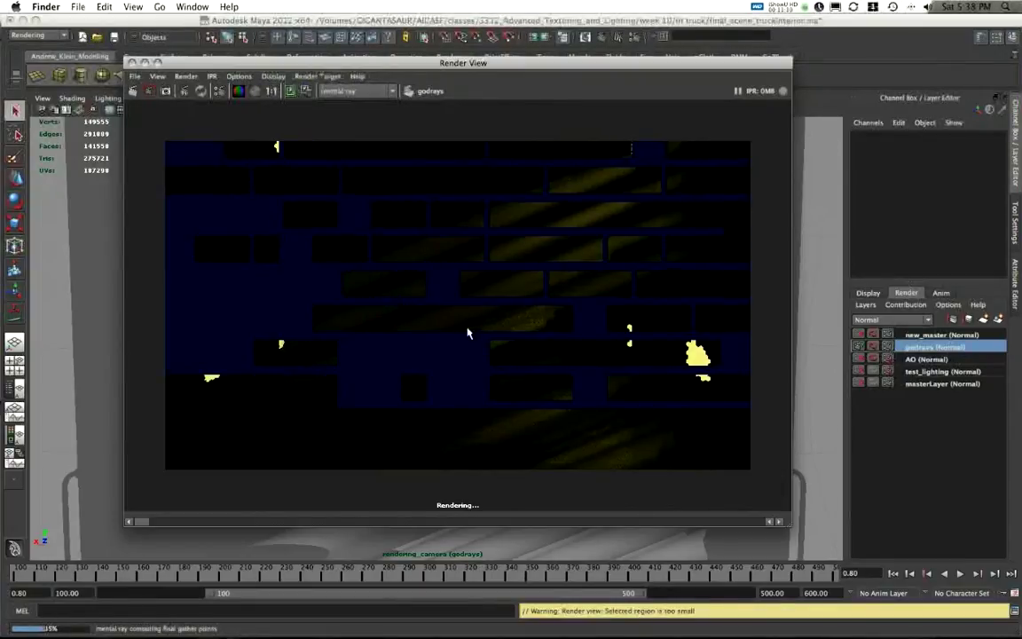
key("Escape")
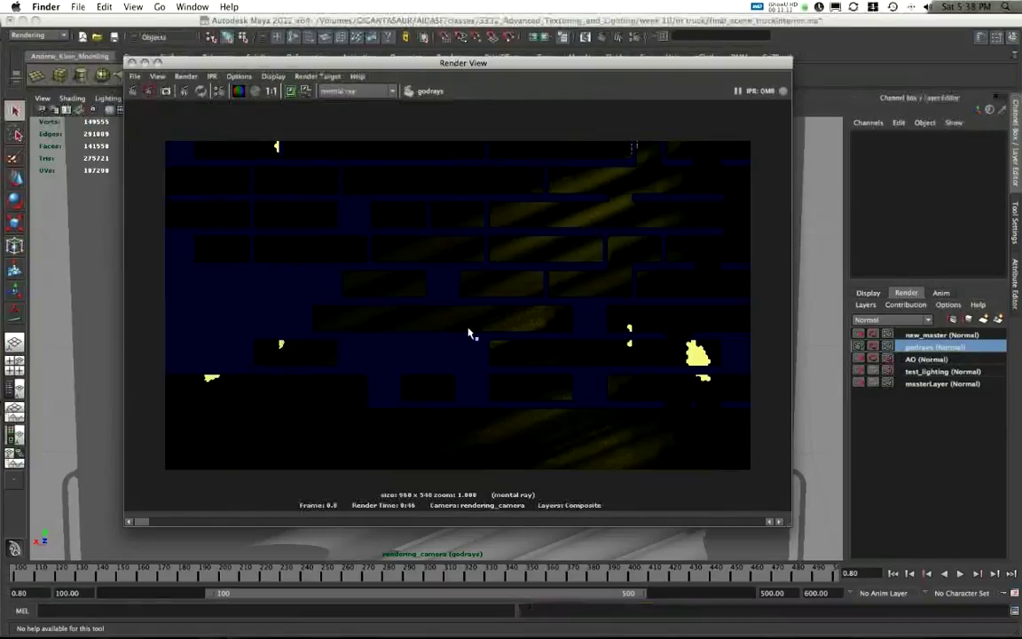